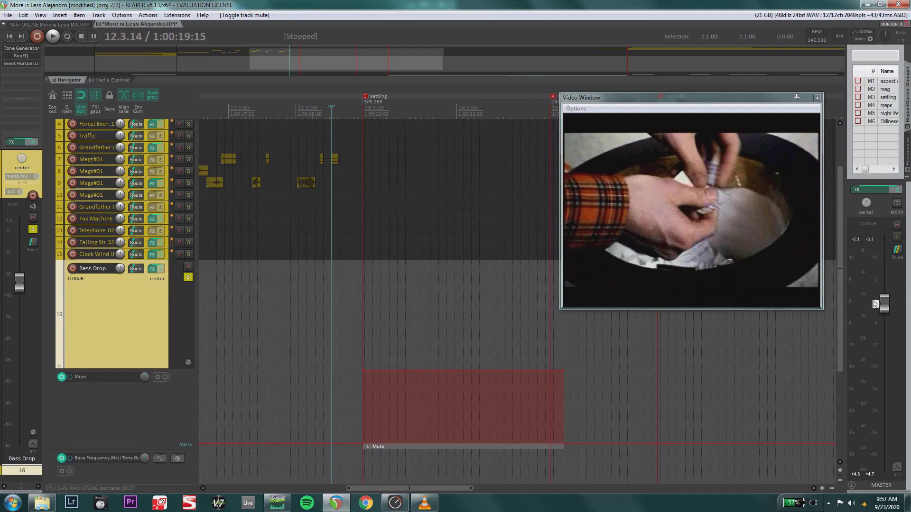
Step: Show the Bass Drop track's Tone Generator settings and play back the section through the settling and maps markers
{"action": "scroll", "coordinate": [815, 407], "scroll_direction": "down", "scroll_amount": 4}
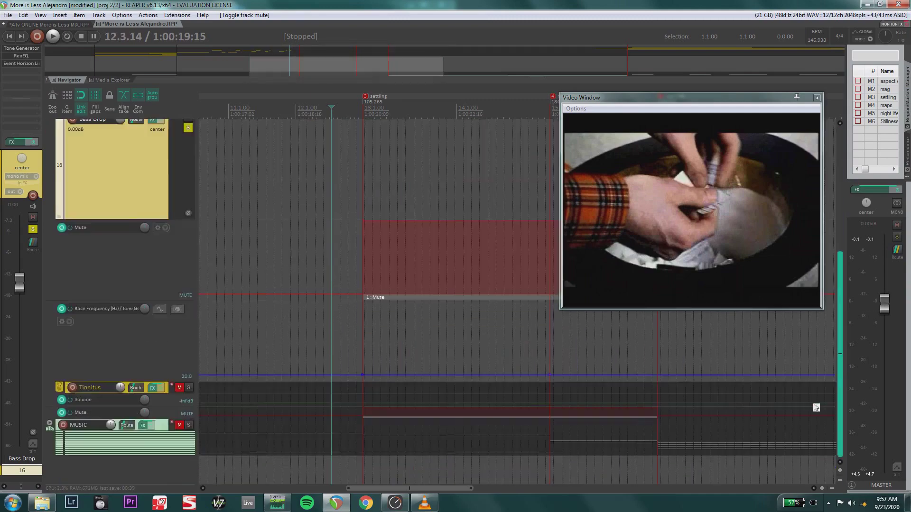
{"action": "scroll", "coordinate": [817, 350], "scroll_direction": "up", "scroll_amount": 3}
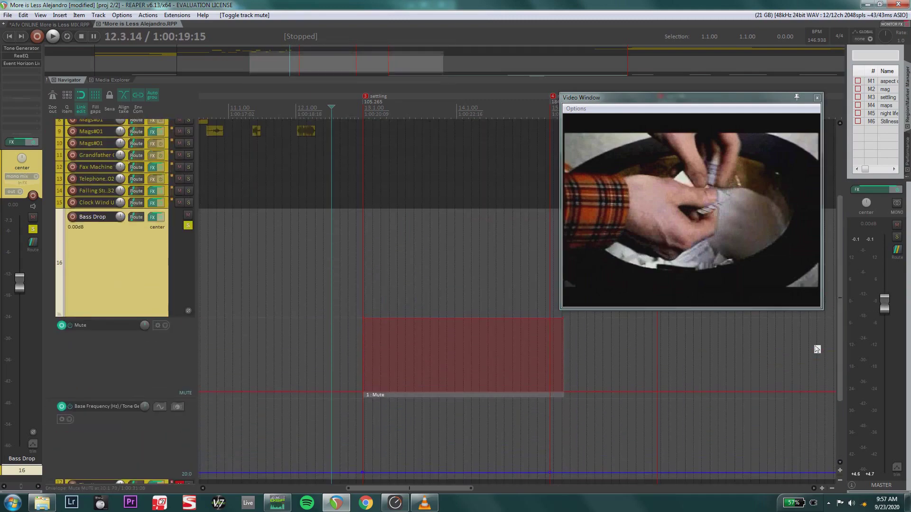
{"action": "left_click", "coordinate": [32, 49]}
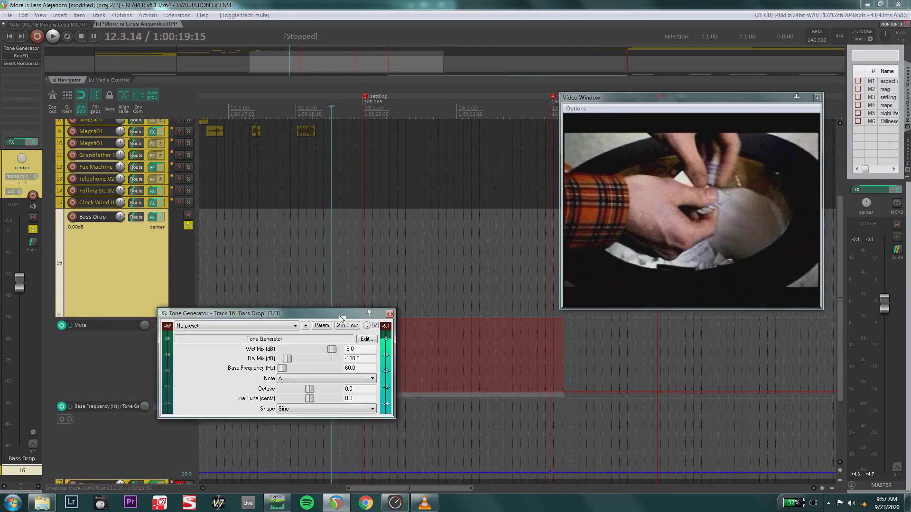
{"action": "left_click_drag", "start_coordinate": [340, 315], "coordinate": [254, 223]}
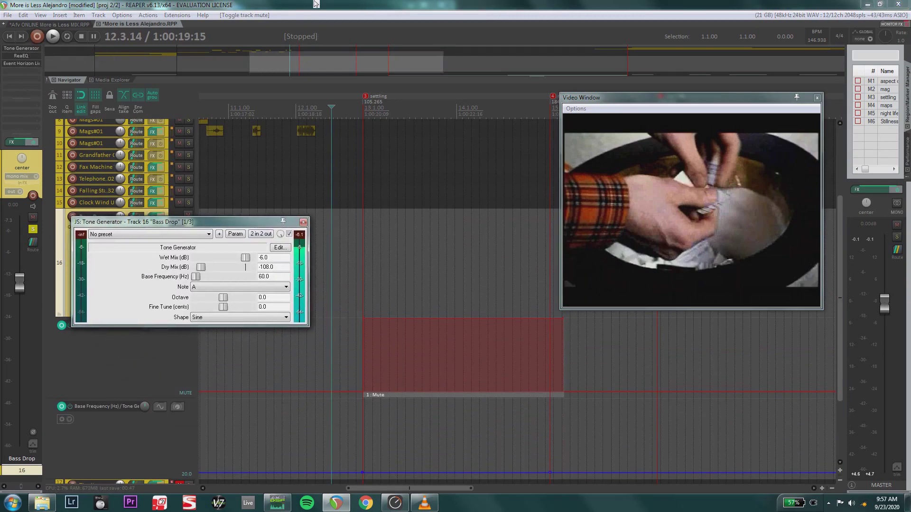
{"action": "key", "text": "space"}
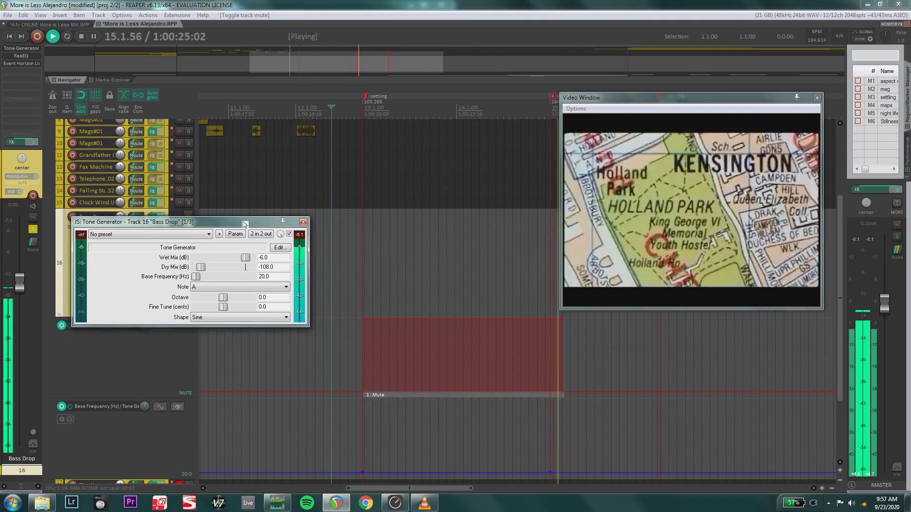
{"action": "key", "text": "space"}
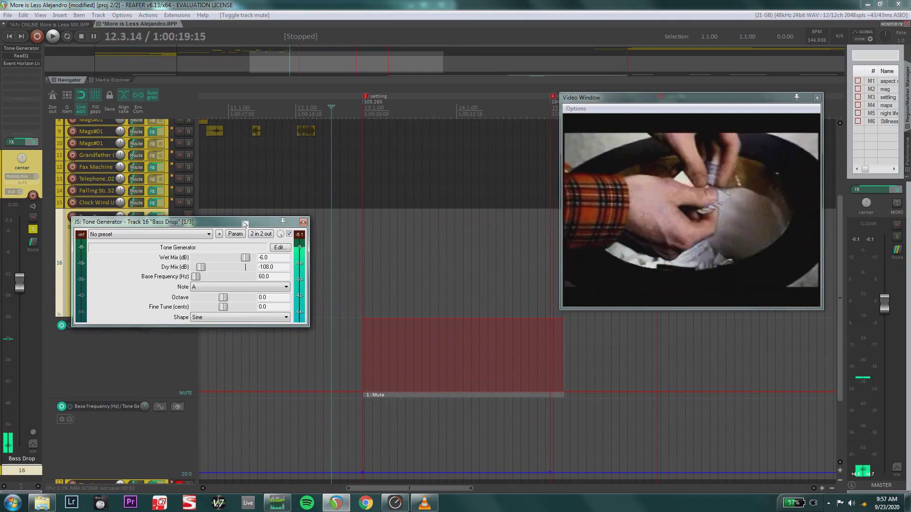
Step: Inspect the Bass Drop track's ReaEQ settings and reposition the Tone Generator window clear of the track's control panel
{"action": "left_click", "coordinate": [16, 56]}
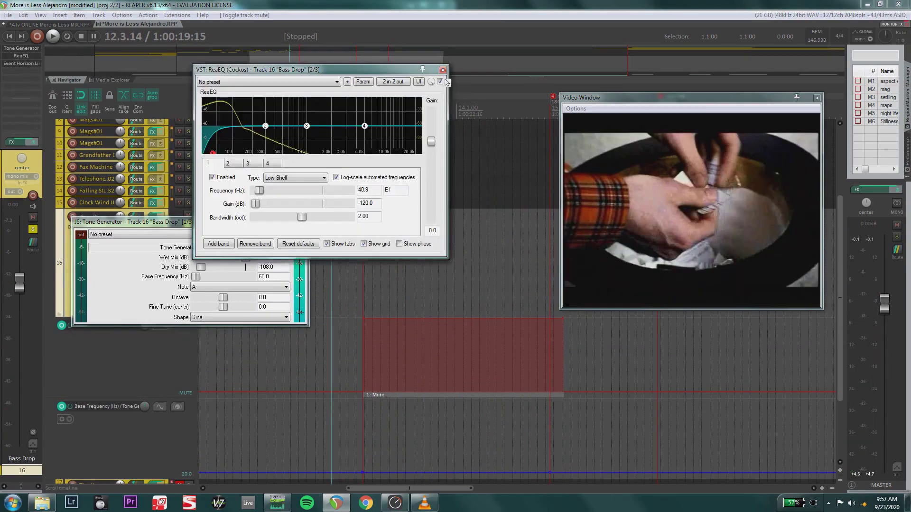
{"action": "left_click", "coordinate": [443, 69]}
{"action": "left_click_drag", "start_coordinate": [129, 222], "coordinate": [109, 156]}
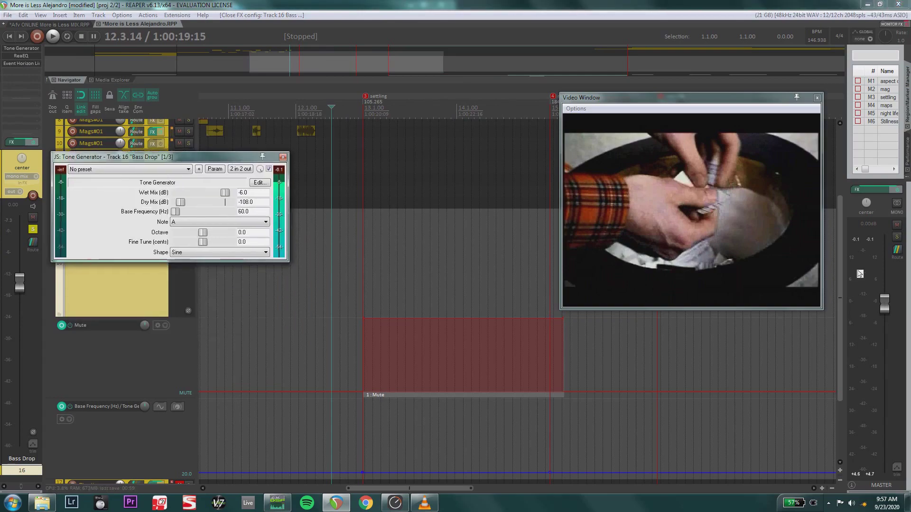
{"action": "mouse_move", "coordinate": [840, 272]}
{"action": "left_mouse_down"}
{"action": "mouse_move", "coordinate": [840, 302]}
{"action": "mouse_move", "coordinate": [840, 262]}
{"action": "left_mouse_up"}
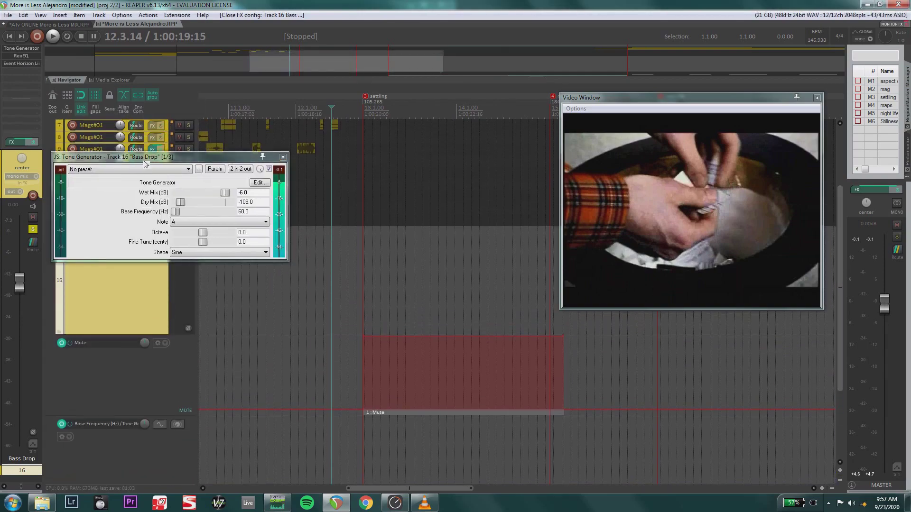
{"action": "left_click_drag", "start_coordinate": [142, 156], "coordinate": [202, 167]}
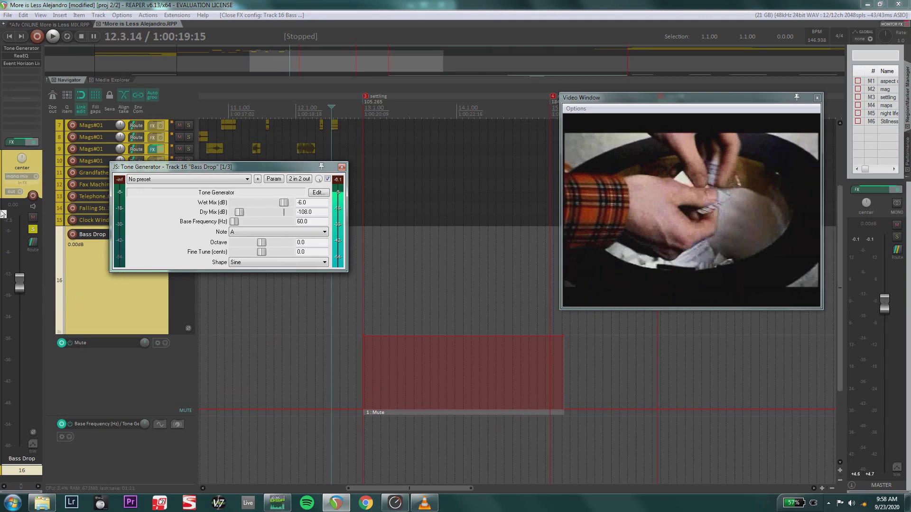
{"action": "left_click", "coordinate": [119, 298]}
{"action": "left_click_drag", "start_coordinate": [214, 166], "coordinate": [209, 106]}
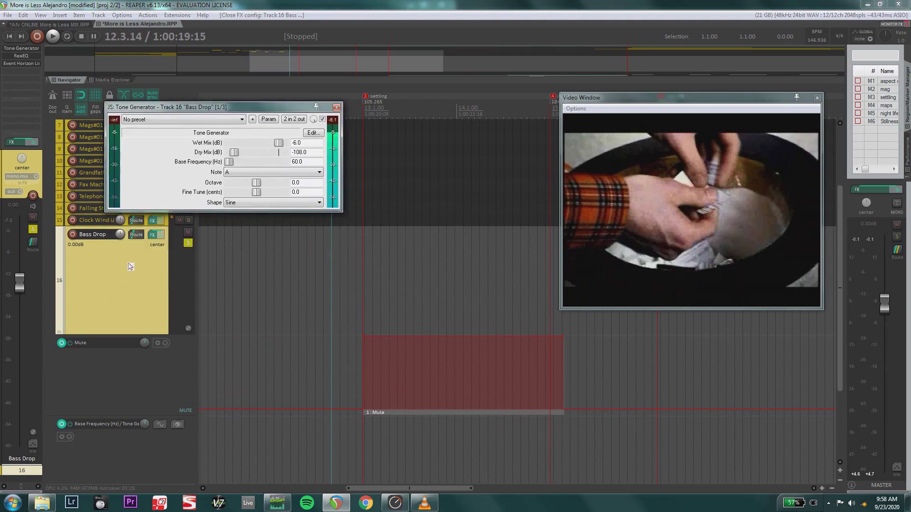
Step: Try a short automation item on the Bass Drop Mute envelope ahead of the settling marker and undo it
{"action": "left_click", "coordinate": [97, 381]}
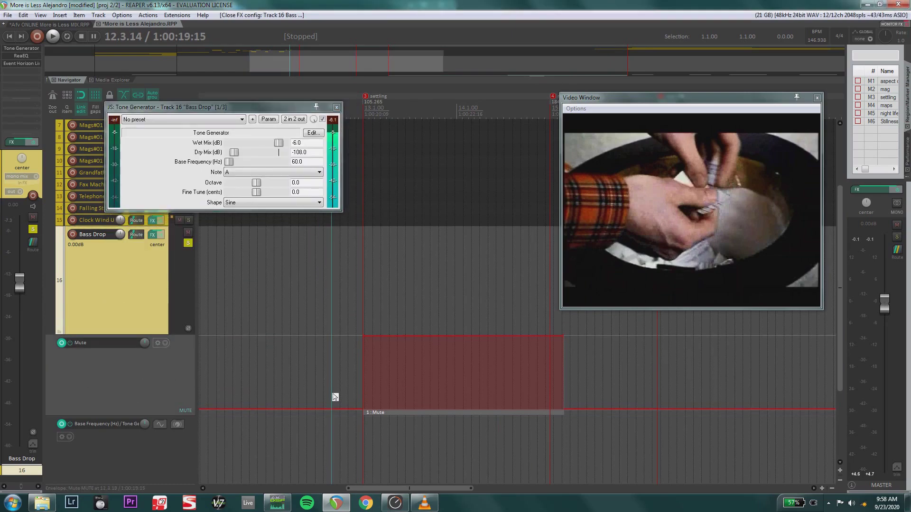
{"action": "left_click_drag", "start_coordinate": [242, 361], "coordinate": [306, 365]}
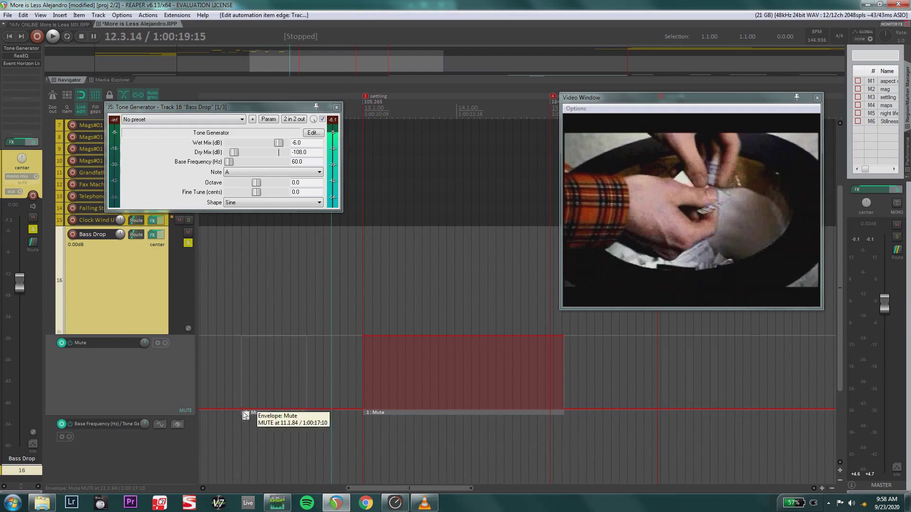
{"action": "left_click_drag", "start_coordinate": [260, 411], "coordinate": [248, 384]}
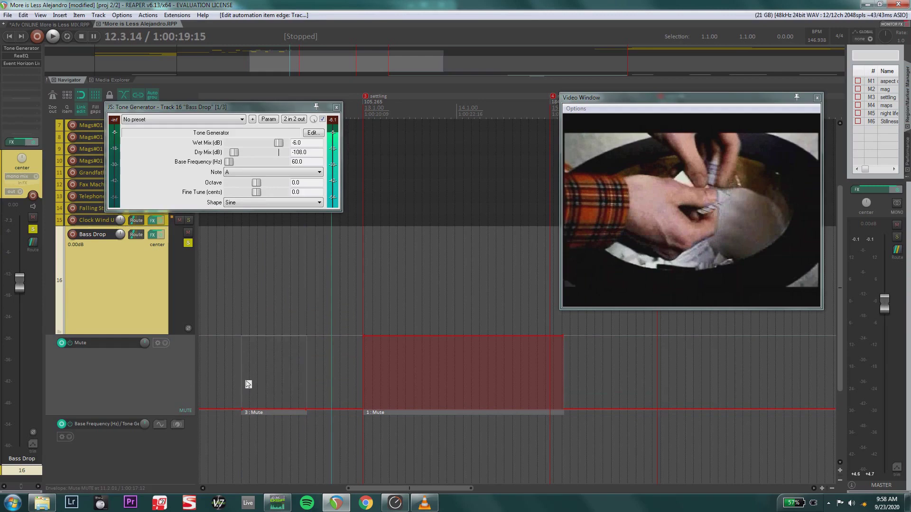
{"action": "key", "text": "ctrl+z"}
{"action": "key", "text": "ctrl+z"}
{"action": "key", "text": "ctrl+z"}
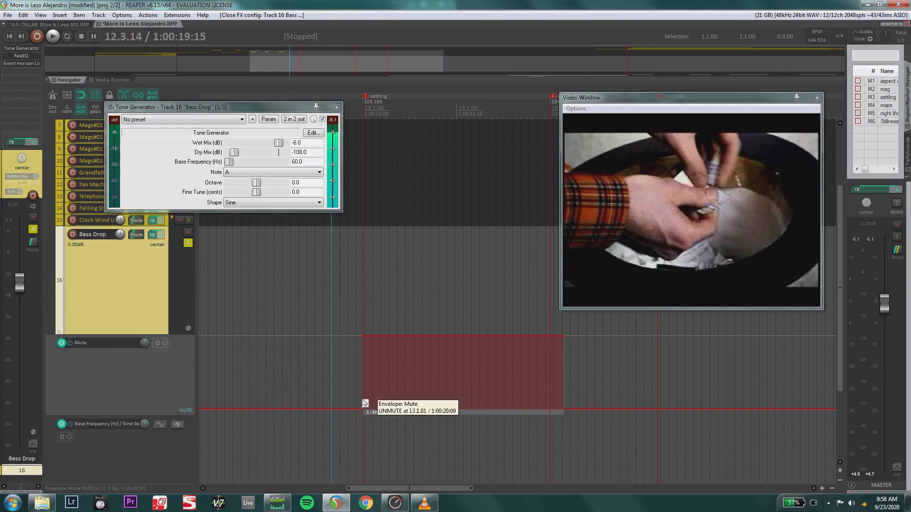
Step: Review the Bass Drop track's automation envelope choices, including the Mute envelope and the Trim/Read mode
{"action": "scroll", "coordinate": [437, 338], "scroll_direction": "right", "scroll_amount": 2}
{"action": "scroll", "coordinate": [437, 338], "scroll_direction": "right", "scroll_amount": 2}
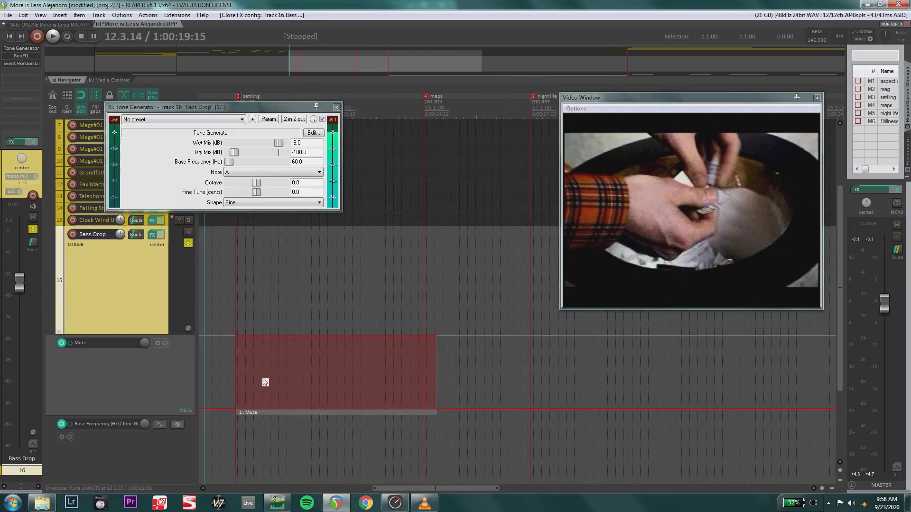
{"action": "left_click", "coordinate": [35, 445]}
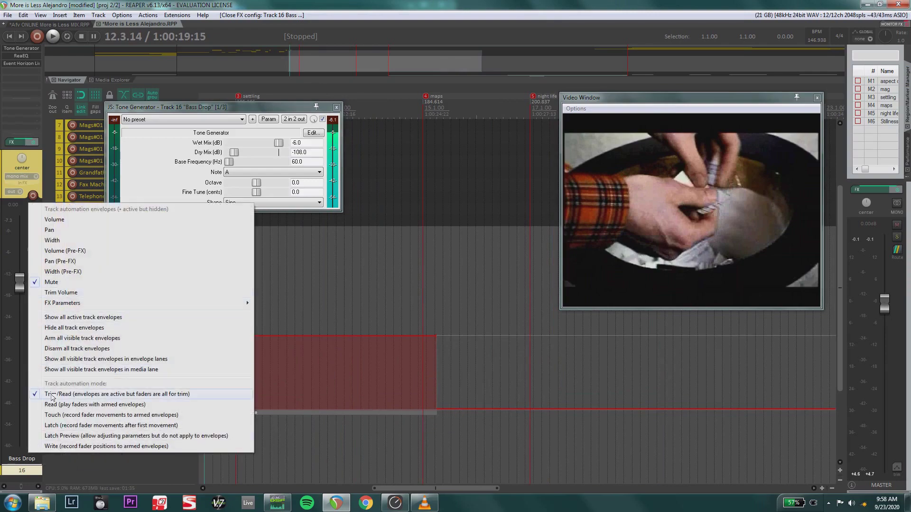
{"action": "left_click", "coordinate": [64, 283]}
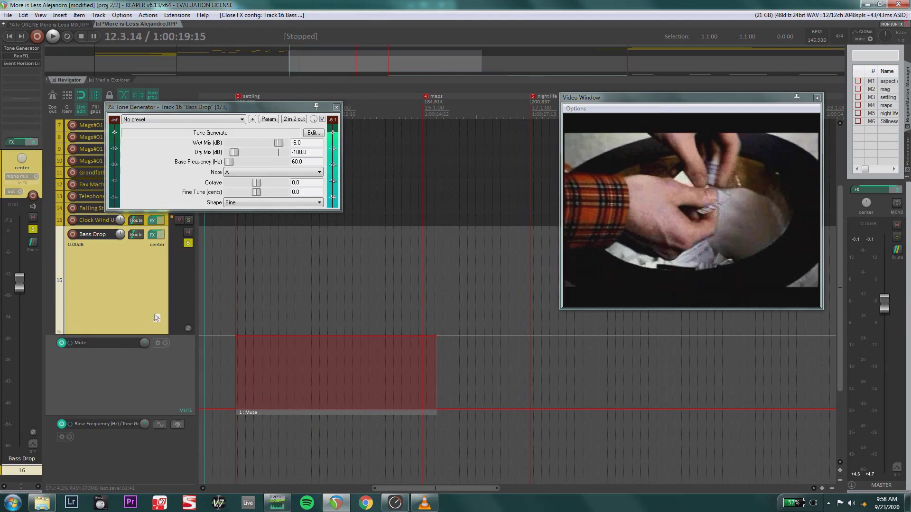
Step: Bypass the Tone Generator's Base Frequency envelope, play the section without it, and re-enable the envelope
{"action": "left_click", "coordinate": [70, 424]}
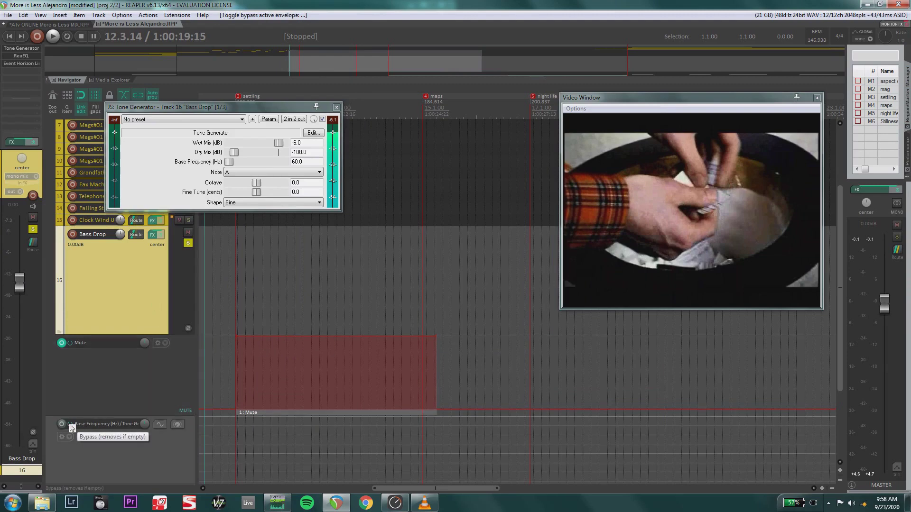
{"action": "key", "text": "space"}
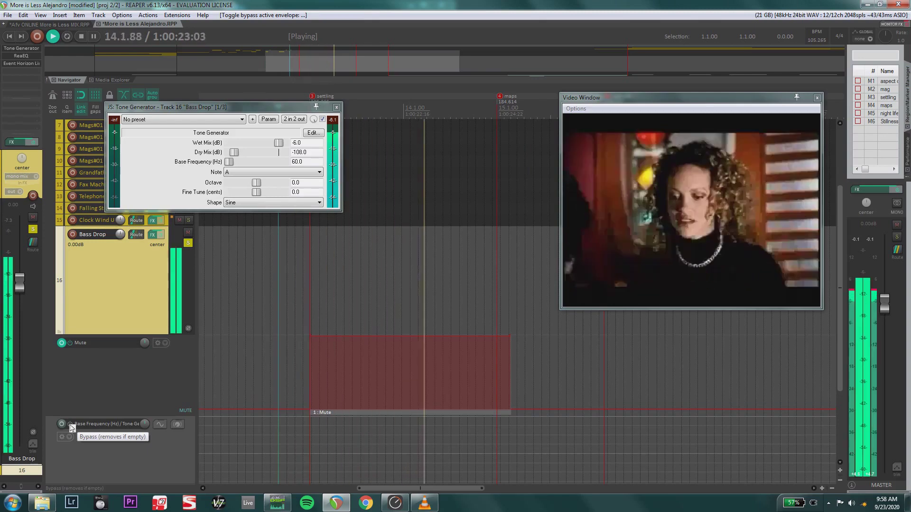
{"action": "key", "text": "space"}
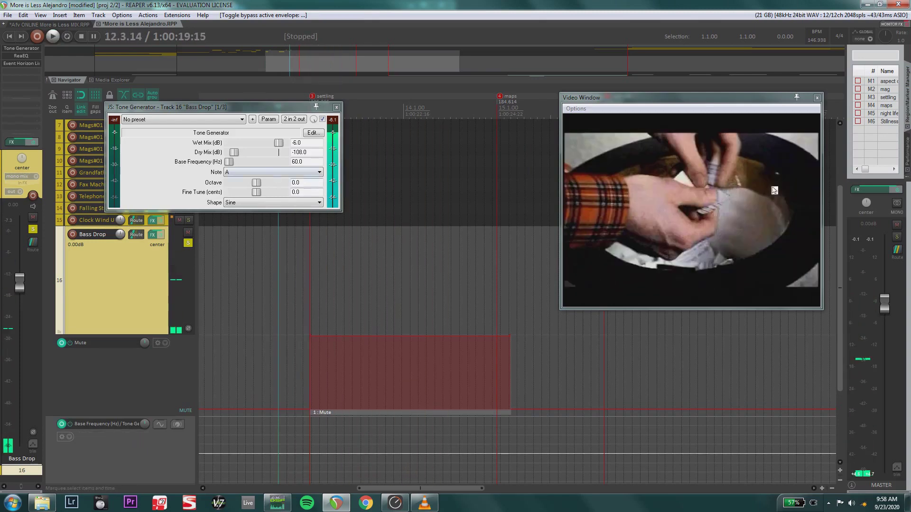
Step: Enlarge the height of the Bass Drop track's Base Frequency envelope lane
{"action": "scroll", "coordinate": [840, 270], "scroll_direction": "down", "scroll_amount": 3}
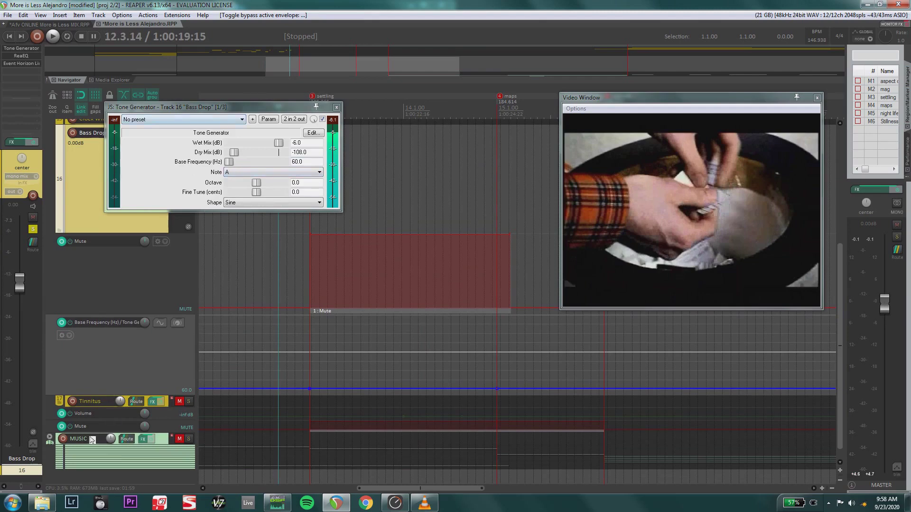
{"action": "left_click_drag", "start_coordinate": [110, 401], "coordinate": [106, 471]}
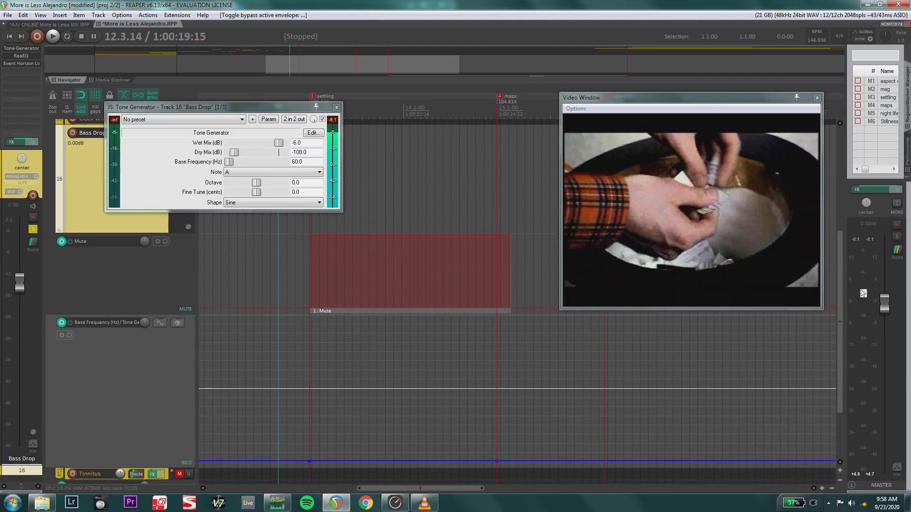
{"action": "left_click_drag", "start_coordinate": [840, 311], "coordinate": [854, 355]}
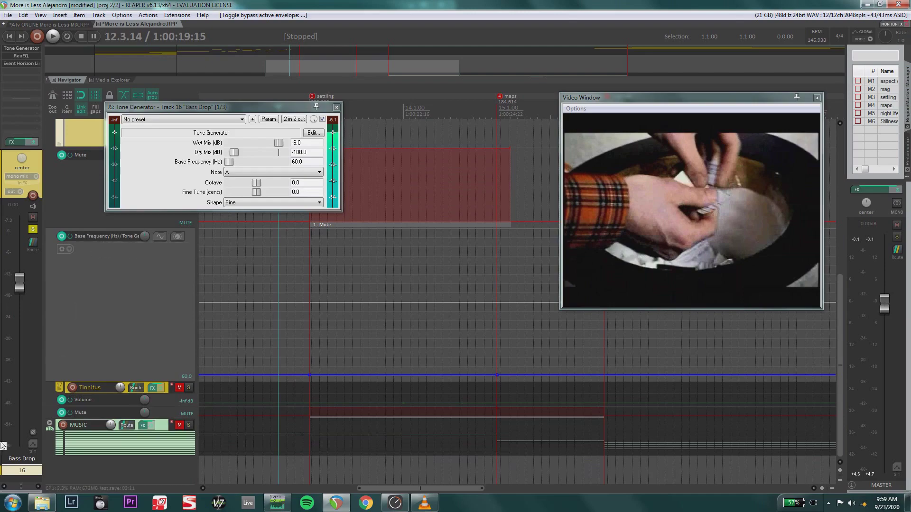
Step: Examine which Tone Generator parameters can be automated on the Bass Drop track, including Base Frequency (Hz)
{"action": "left_click", "coordinate": [37, 446]}
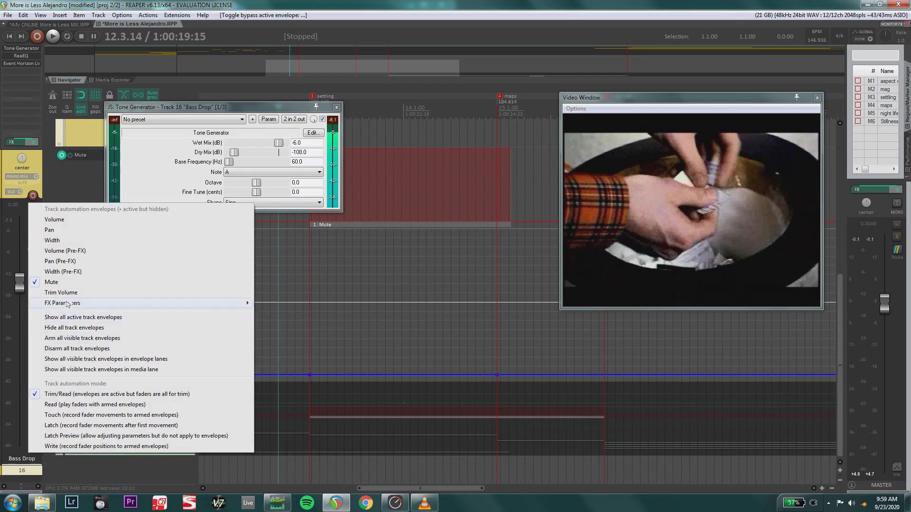
{"action": "mouse_move", "coordinate": [79, 306]}
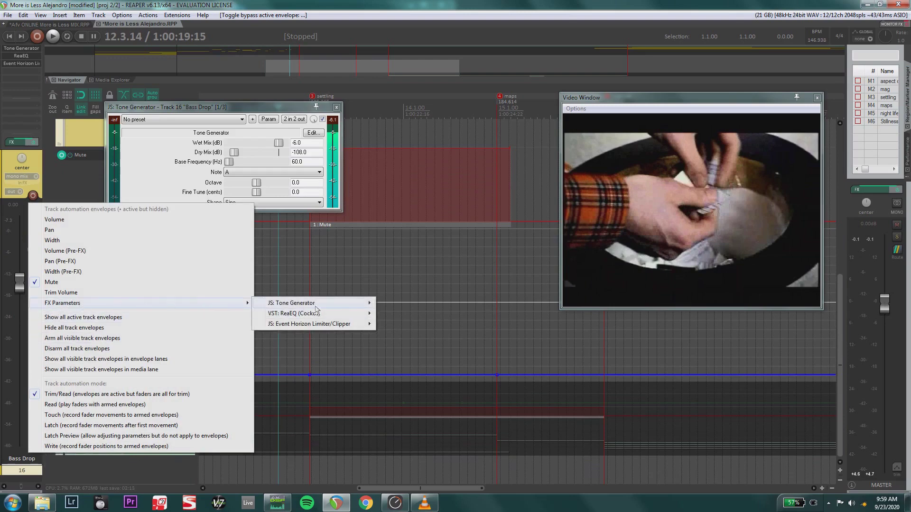
{"action": "mouse_move", "coordinate": [344, 307]}
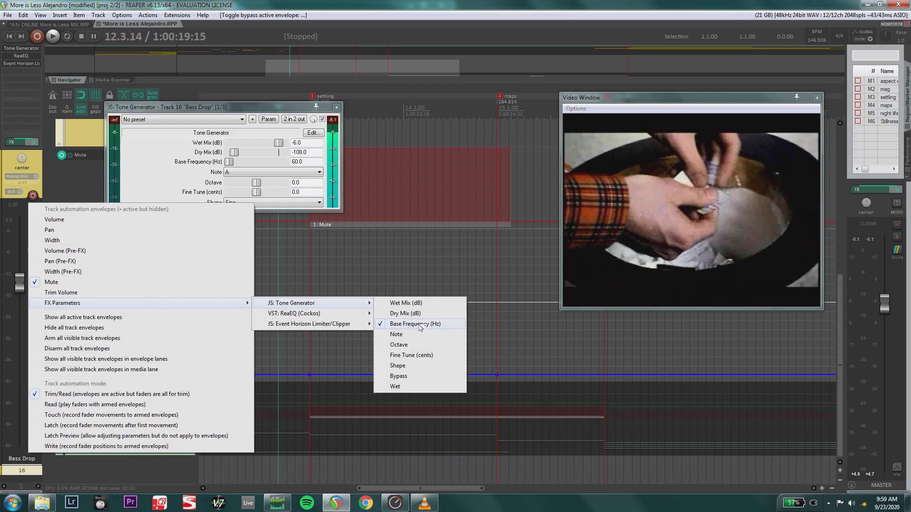
{"action": "left_click", "coordinate": [229, 4]}
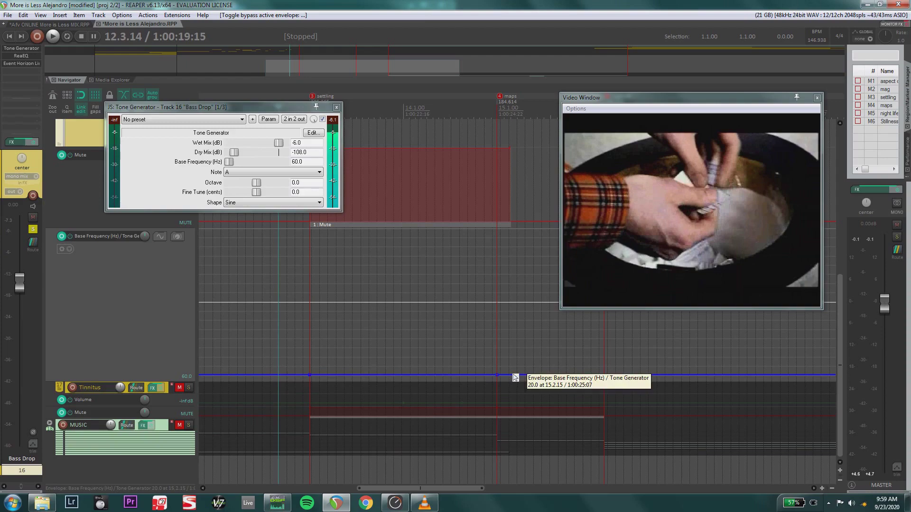
Step: Add a point to the Base Frequency envelope at 13.3.18 and set its value level with the neighbouring points
{"action": "right_click", "coordinate": [366, 377]}
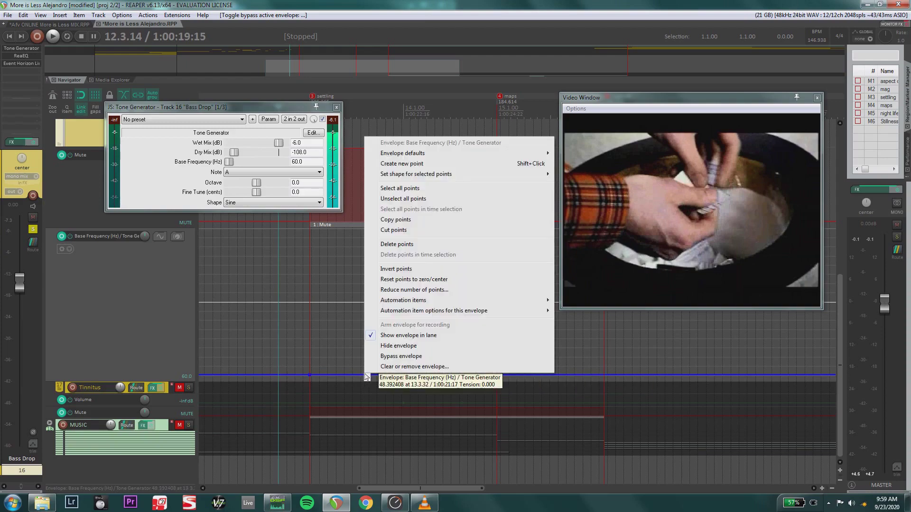
{"action": "left_click", "coordinate": [401, 163]}
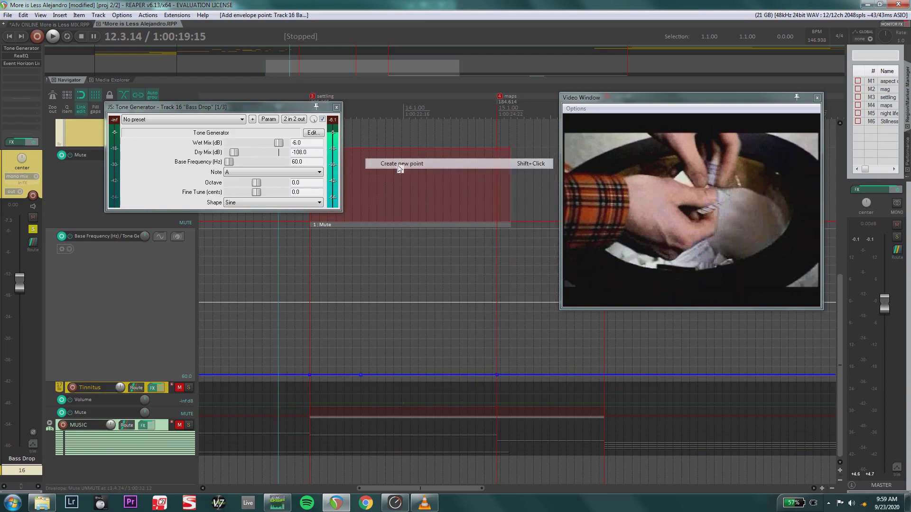
{"action": "mouse_move", "coordinate": [362, 378]}
{"action": "left_mouse_down"}
{"action": "mouse_move", "coordinate": [363, 308]}
{"action": "mouse_move", "coordinate": [363, 377]}
{"action": "left_mouse_up"}
{"action": "right_click", "coordinate": [363, 377]}
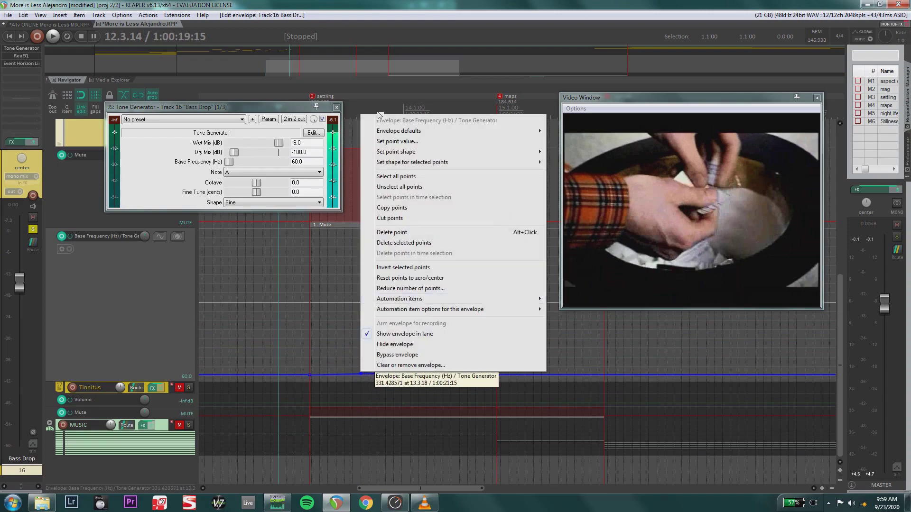
{"action": "left_click", "coordinate": [433, 144]}
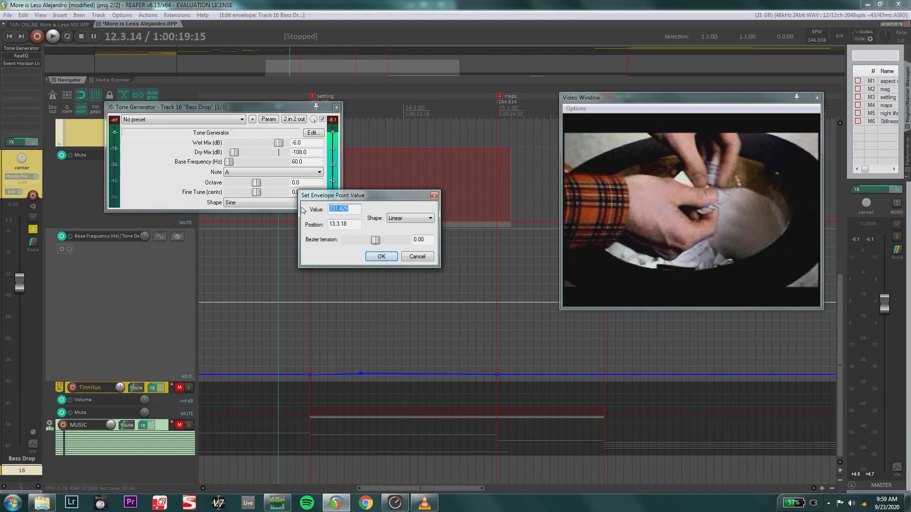
{"action": "left_click", "coordinate": [381, 256]}
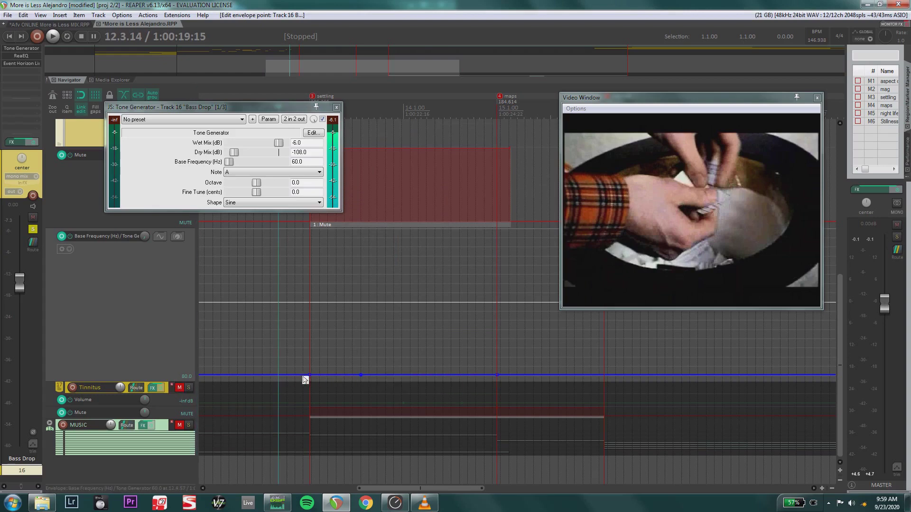
Step: Move the Tone Generator window clear of the mute automation item and the settling marker
{"action": "left_click", "coordinate": [360, 375]}
{"action": "left_click", "coordinate": [497, 374]}
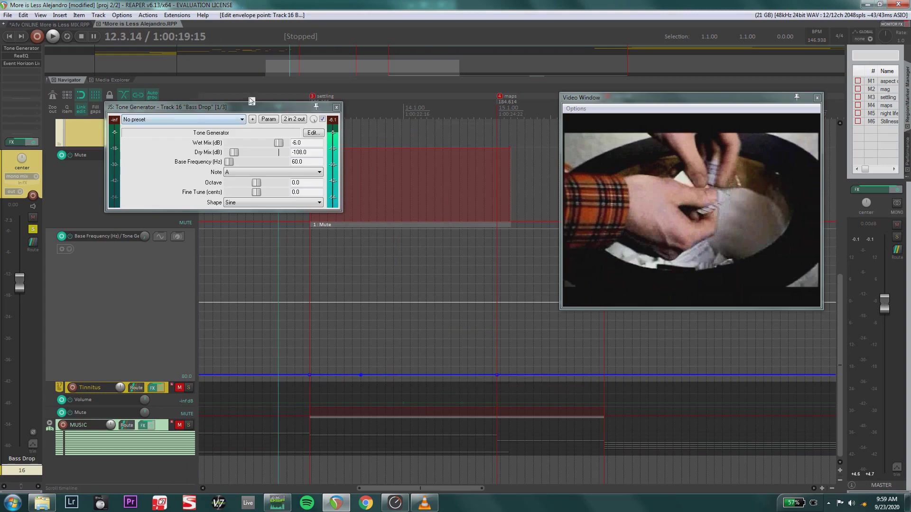
{"action": "left_click_drag", "start_coordinate": [251, 108], "coordinate": [178, 95]}
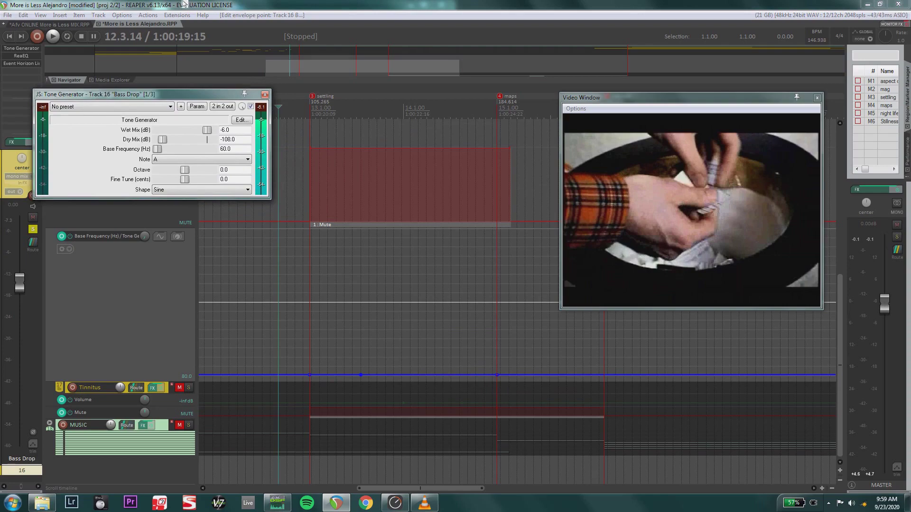
Step: Audition the bass drop and delete the extra Base Frequency envelope point between the settling and maps markers
{"action": "key", "text": "space"}
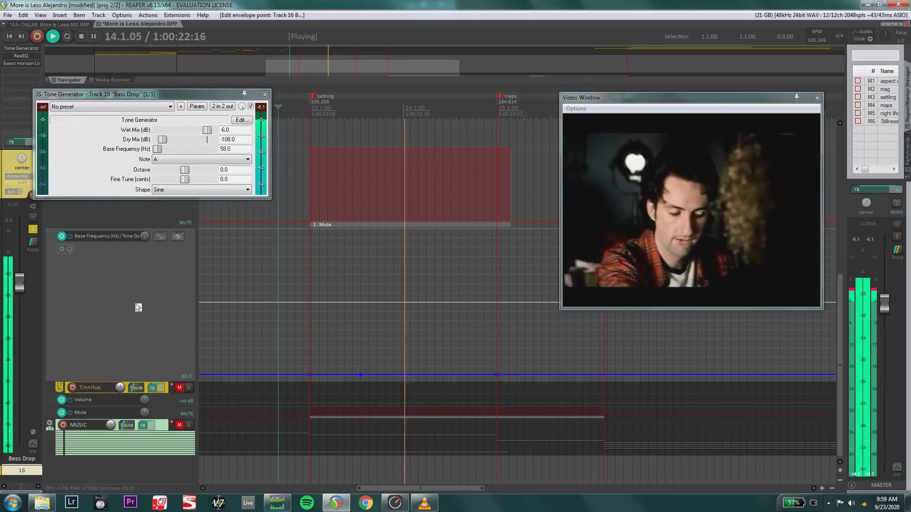
{"action": "key", "text": "space"}
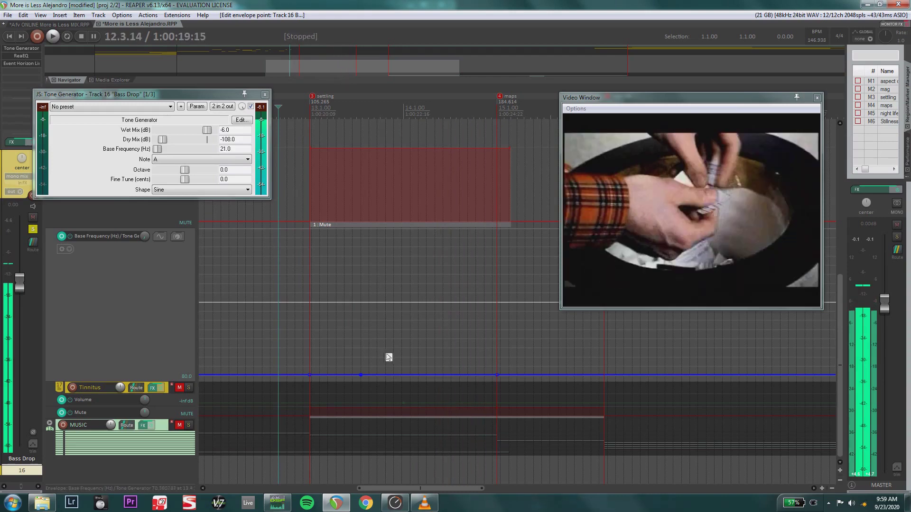
{"action": "left_click_drag", "start_coordinate": [387, 355], "coordinate": [341, 384]}
{"action": "key", "text": "Delete"}
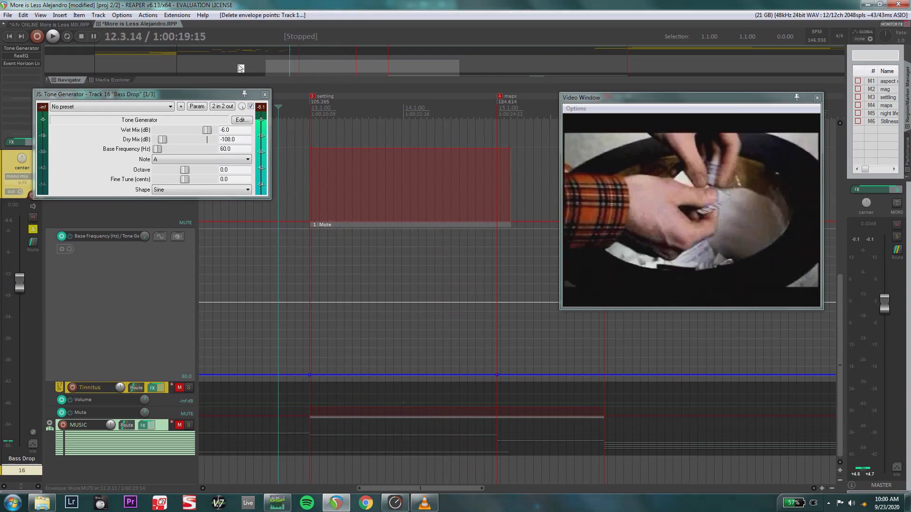
{"action": "left_click", "coordinate": [265, 94]}
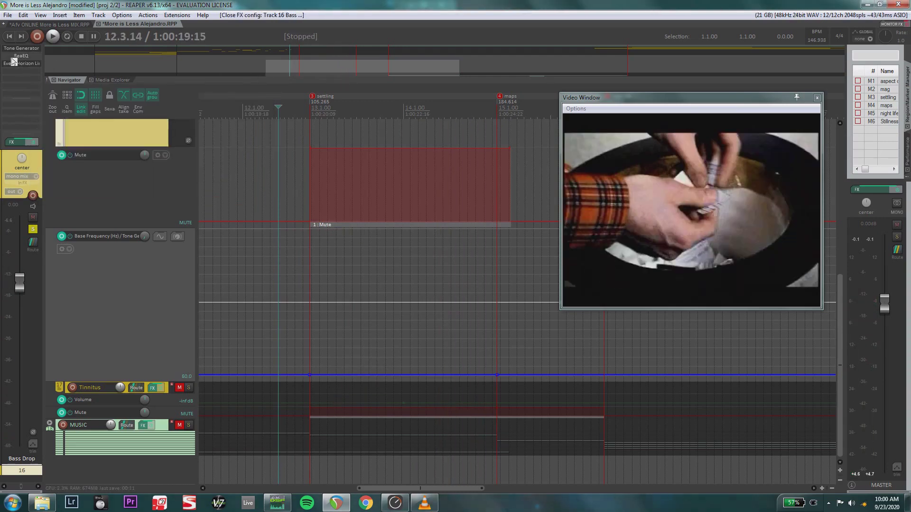
Step: Audition the Bass Drop track with its ReaEQ effect bypassed
{"action": "left_click", "coordinate": [21, 56]}
{"action": "left_click_drag", "start_coordinate": [258, 70], "coordinate": [240, 120]}
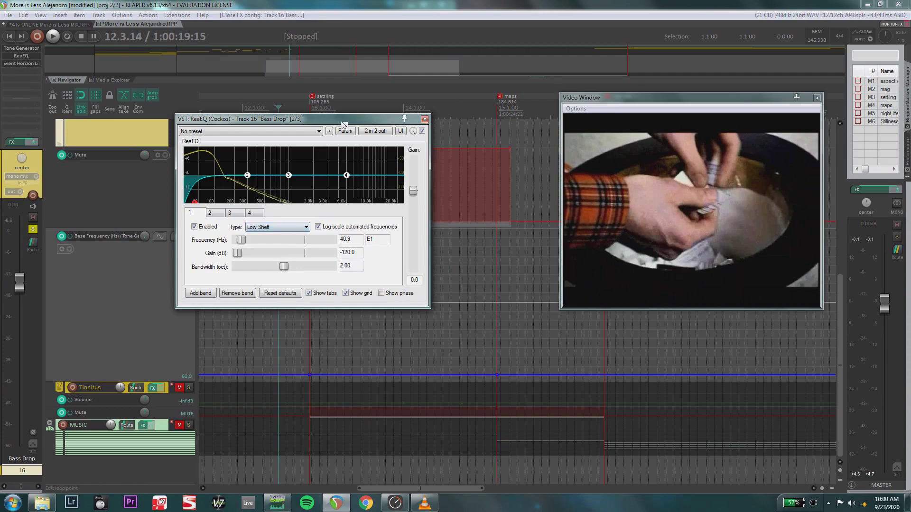
{"action": "left_click", "coordinate": [422, 131]}
{"action": "left_click_drag", "start_coordinate": [373, 122], "coordinate": [320, 120]}
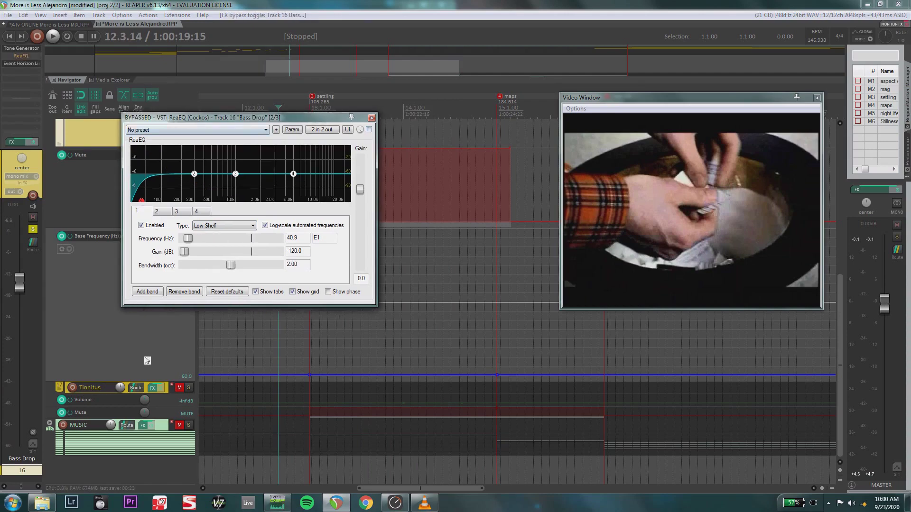
{"action": "key", "text": "space"}
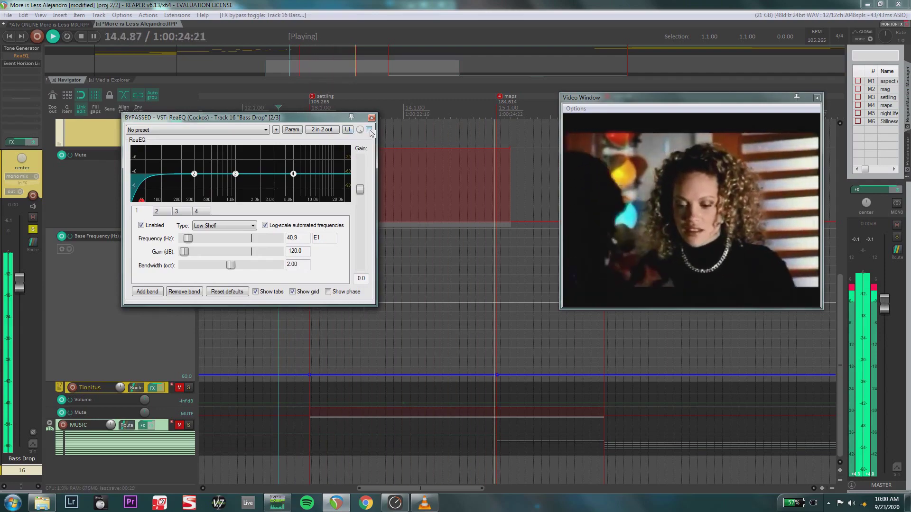
{"action": "key", "text": "space"}
Step: Re-enable ReaEQ on the Bass Drop track and audition the drop with the low-shelf filter active
{"action": "left_click", "coordinate": [369, 130]}
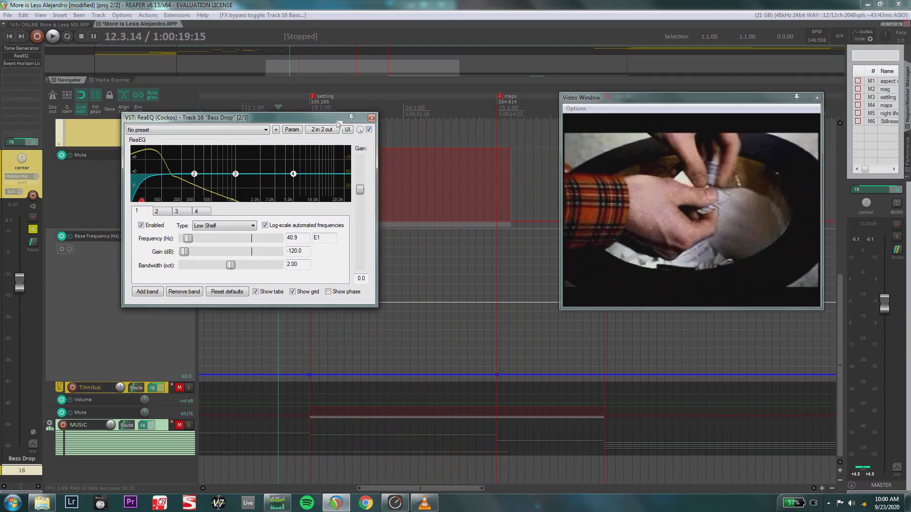
{"action": "left_click_drag", "start_coordinate": [336, 122], "coordinate": [310, 153]}
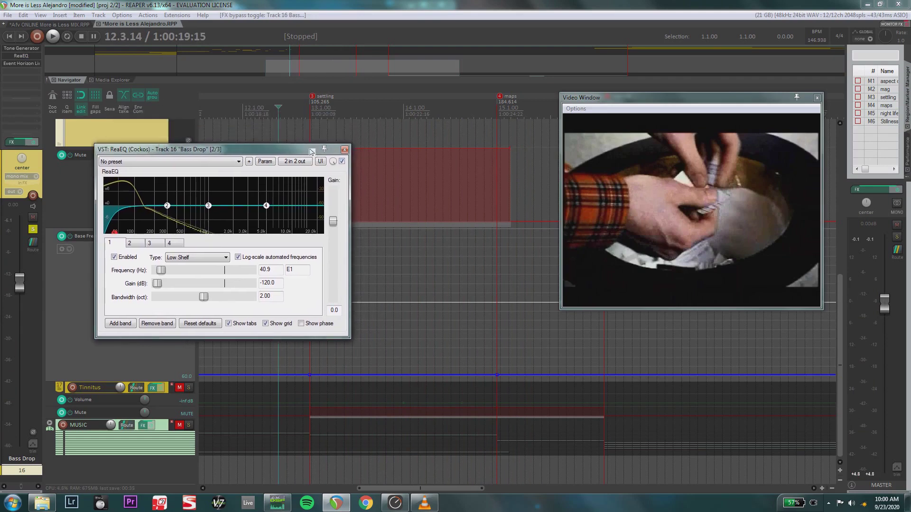
{"action": "key", "text": "space"}
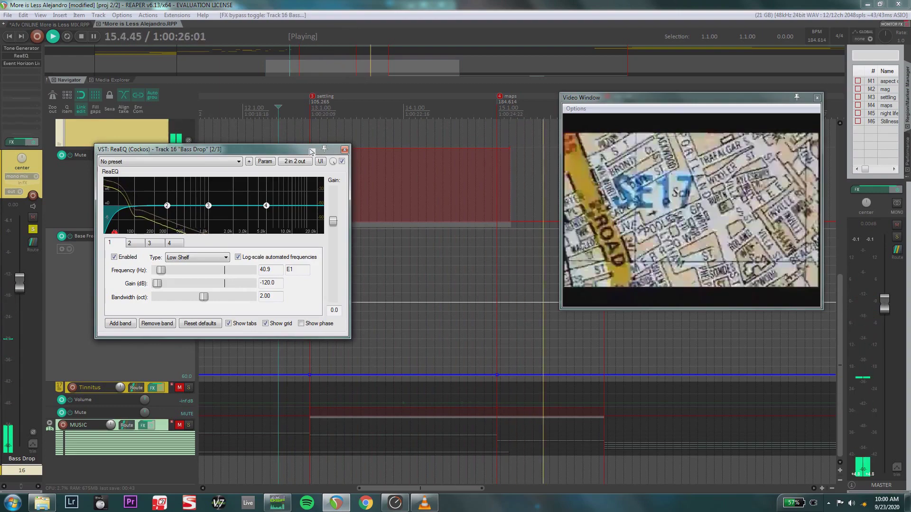
{"action": "left_click", "coordinate": [345, 150]}
{"action": "key", "text": "space"}
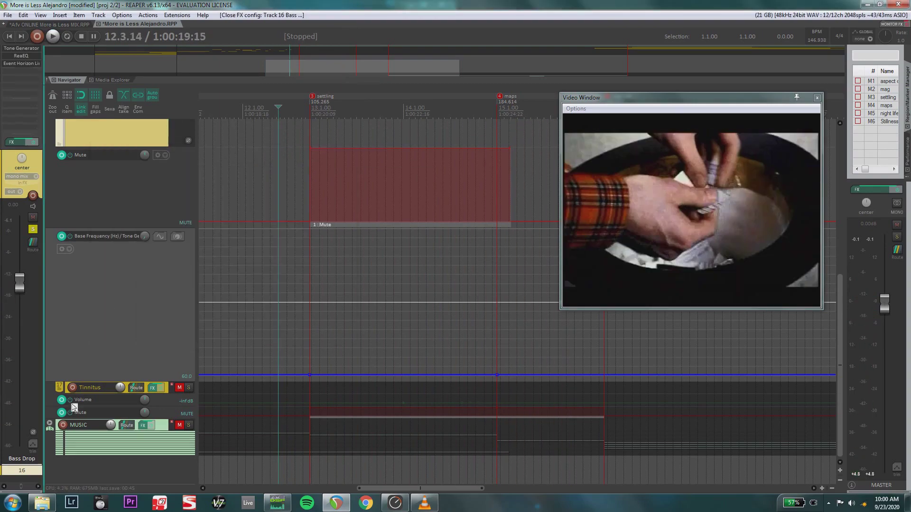
Step: Shrink the Bass Drop track's envelope lanes and enlarge the Tinnitus track with its Volume and Mute lanes
{"action": "left_click_drag", "start_coordinate": [98, 382], "coordinate": [130, 149]}
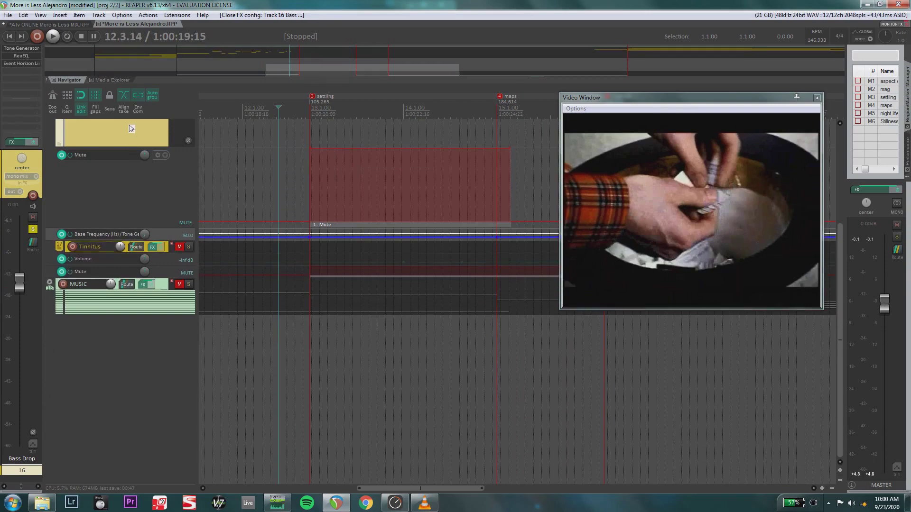
{"action": "scroll", "coordinate": [106, 233], "scroll_direction": "up", "scroll_amount": 5}
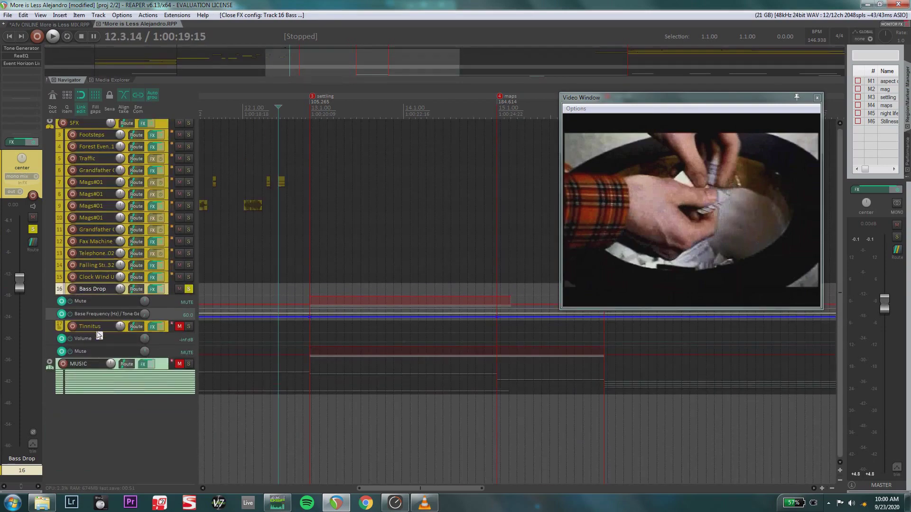
{"action": "left_click_drag", "start_coordinate": [99, 331], "coordinate": [105, 434]}
{"action": "left_click", "coordinate": [136, 360]}
Step: Unmute the Tinnitus track and switch the solo from Bass Drop to Tinnitus
{"action": "left_click", "coordinate": [188, 326]}
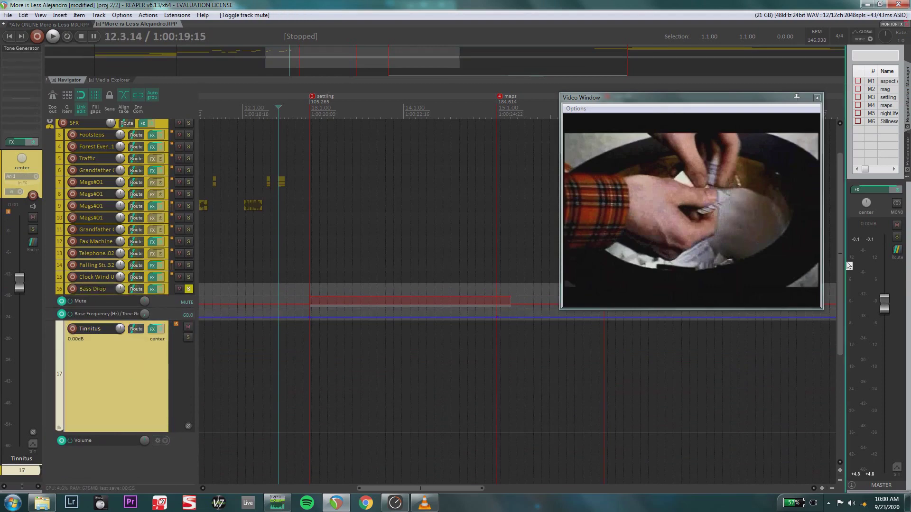
{"action": "scroll", "coordinate": [814, 332], "scroll_direction": "down", "scroll_amount": 5}
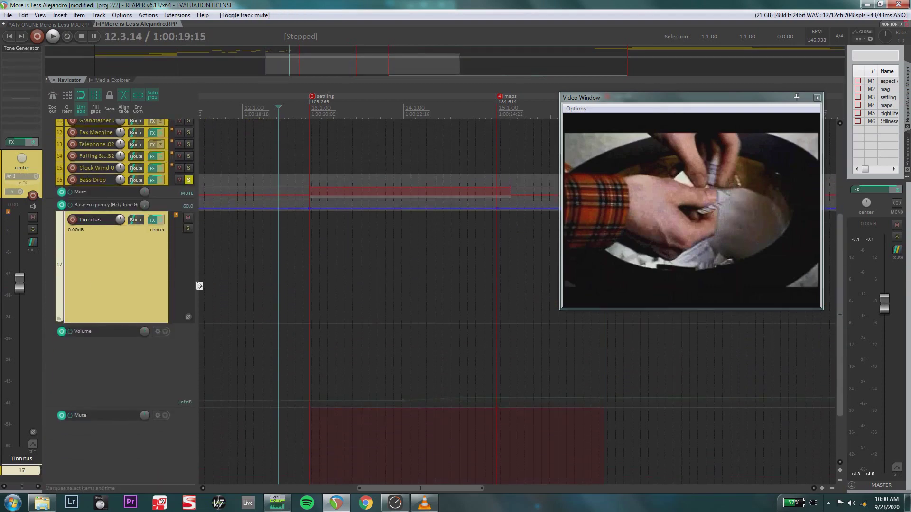
{"action": "left_click", "coordinate": [189, 180]}
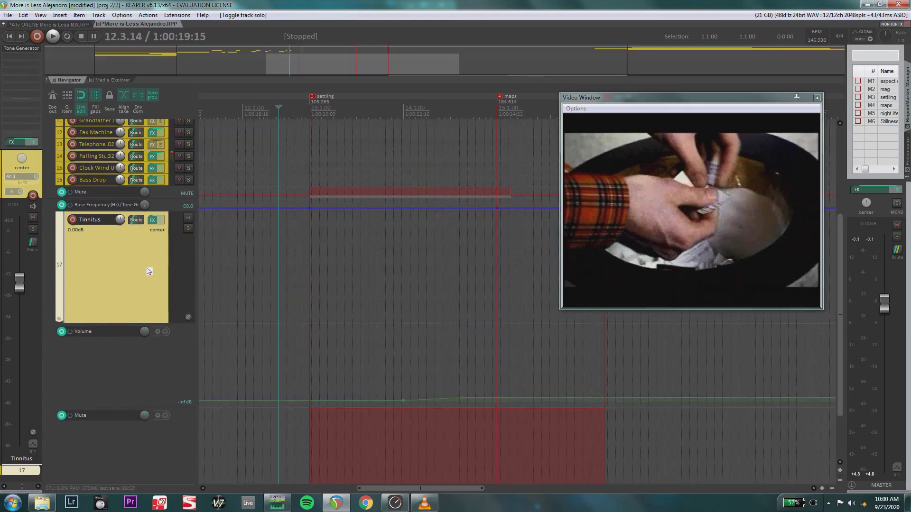
{"action": "left_click", "coordinate": [188, 228]}
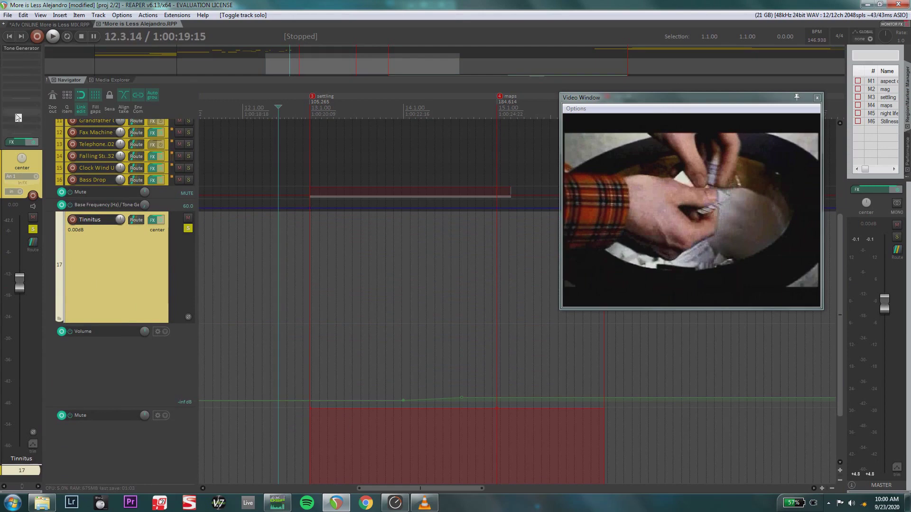
Step: Examine the Tone Generator settings on the Tinnitus track, including Wet Mix, Dry Mix and Base Frequency
{"action": "left_click", "coordinate": [22, 48]}
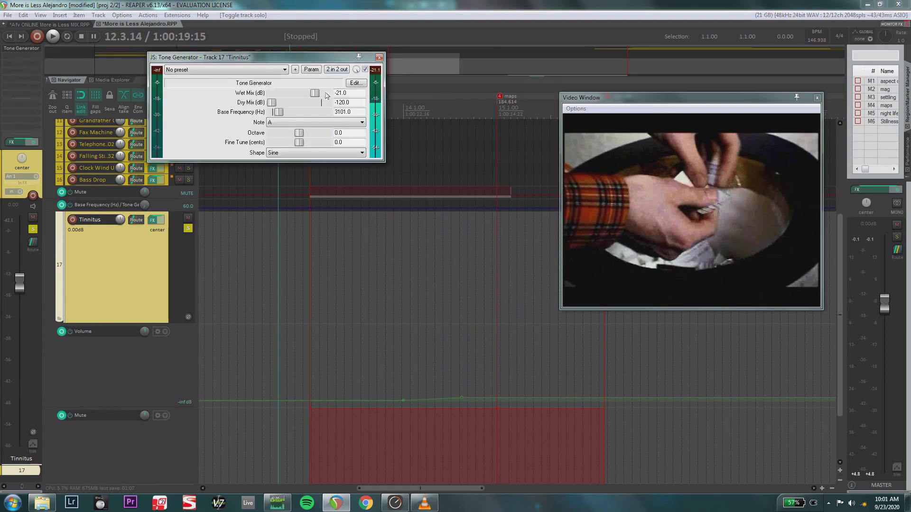
{"action": "left_click_drag", "start_coordinate": [314, 61], "coordinate": [287, 61]}
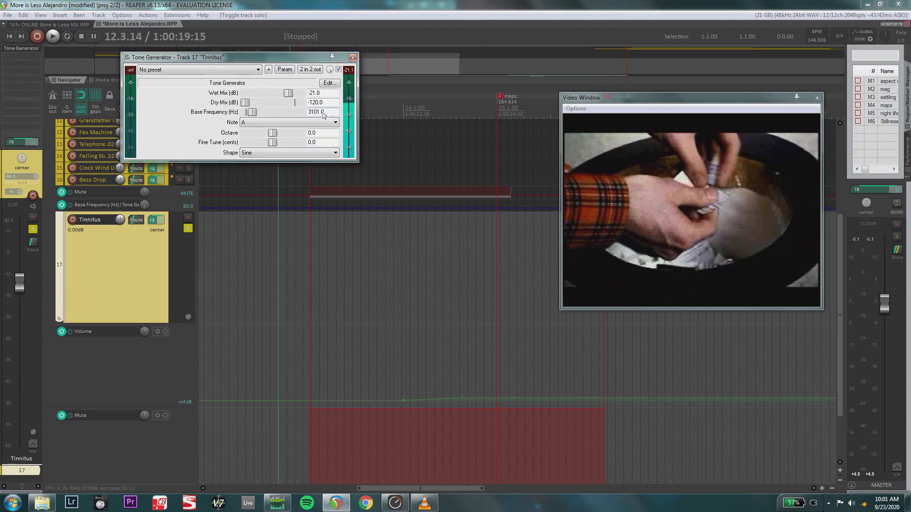
{"action": "left_click_drag", "start_coordinate": [288, 58], "coordinate": [224, 87]}
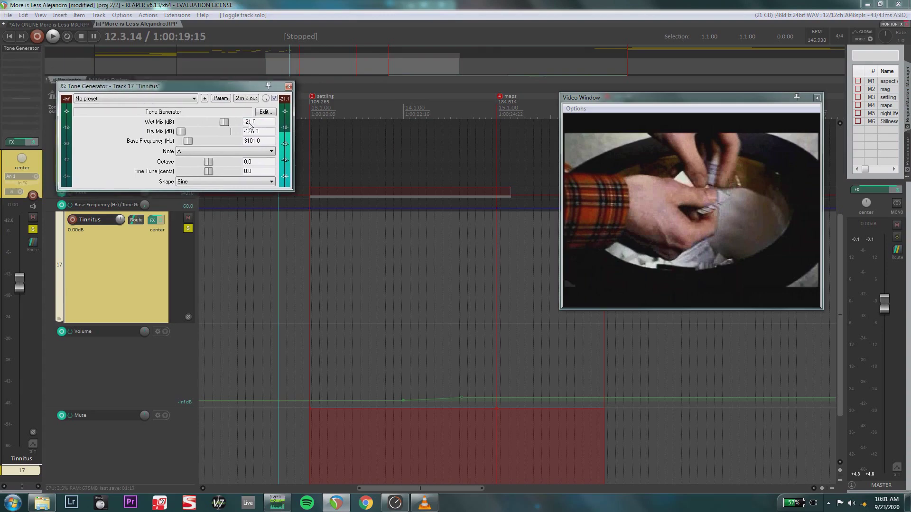
{"action": "left_click_drag", "start_coordinate": [185, 130], "coordinate": [62, 128]}
{"action": "left_click", "coordinate": [288, 86]}
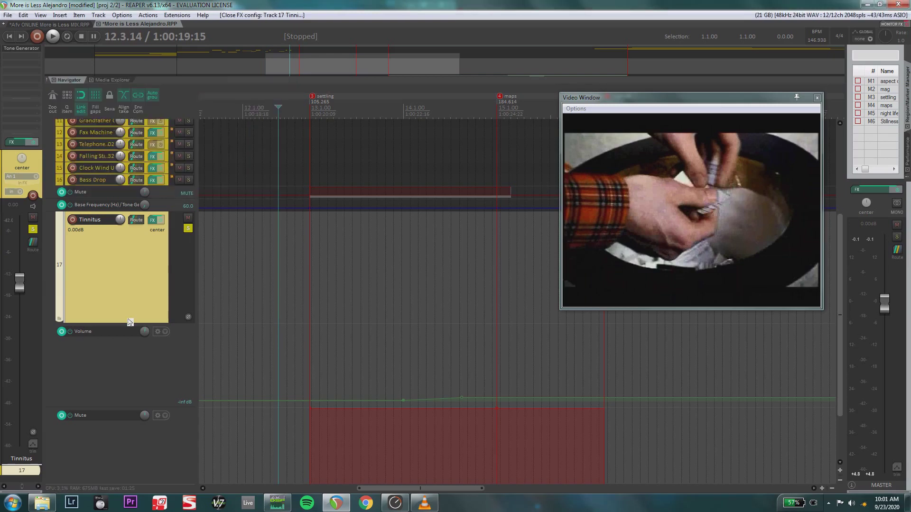
Step: Audition the Tinnitus track and bypass its Volume envelope during playback to hear the raw tone
{"action": "left_click", "coordinate": [142, 444]}
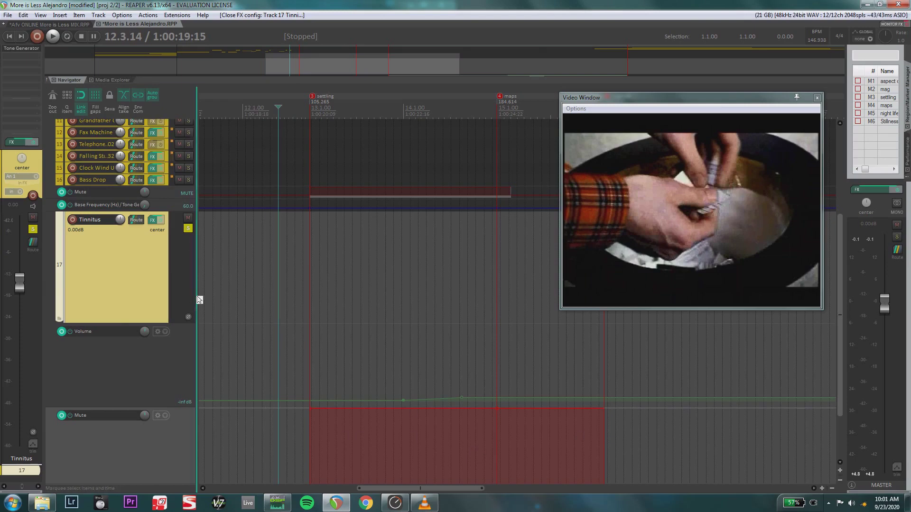
{"action": "key", "text": "space"}
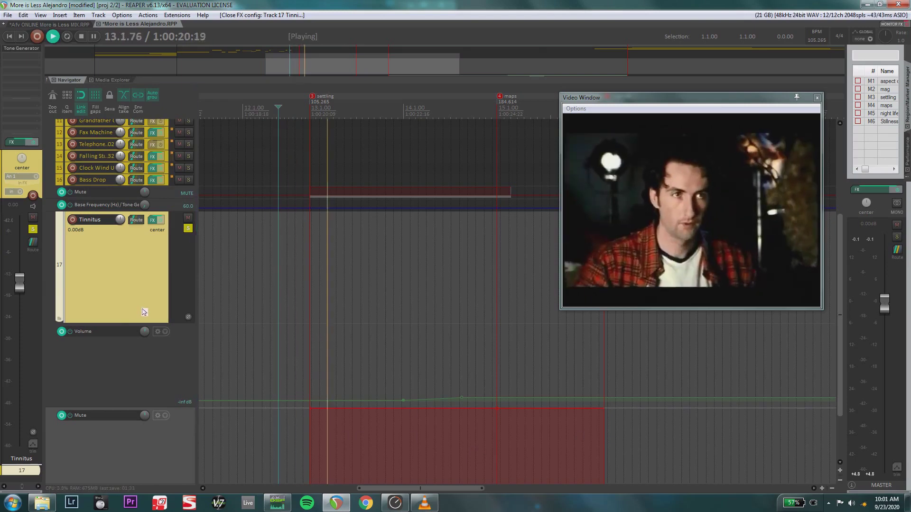
{"action": "key", "text": "space"}
{"action": "key", "text": "space"}
{"action": "left_click", "coordinate": [71, 332]}
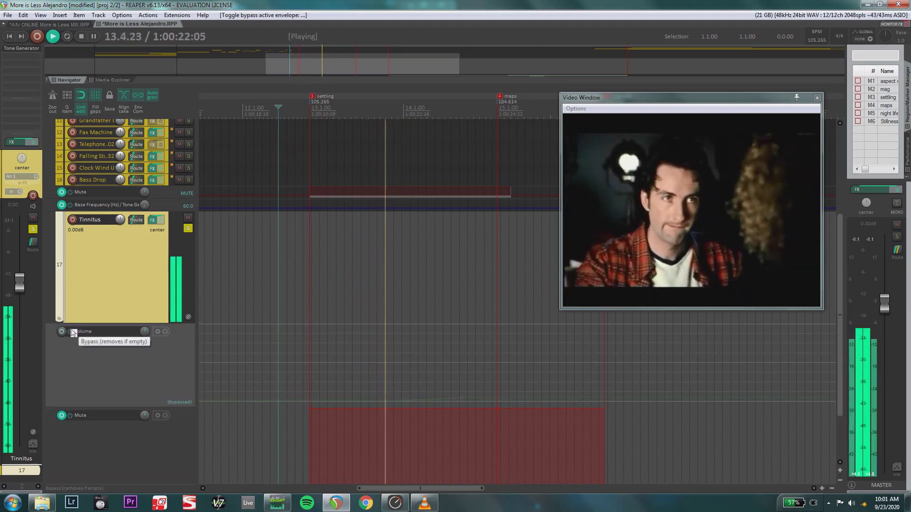
{"action": "key", "text": "space"}
Step: Reactivate the Tinnitus track's Volume envelope and audition the fade-in past the maps marker
{"action": "left_click", "coordinate": [70, 332]}
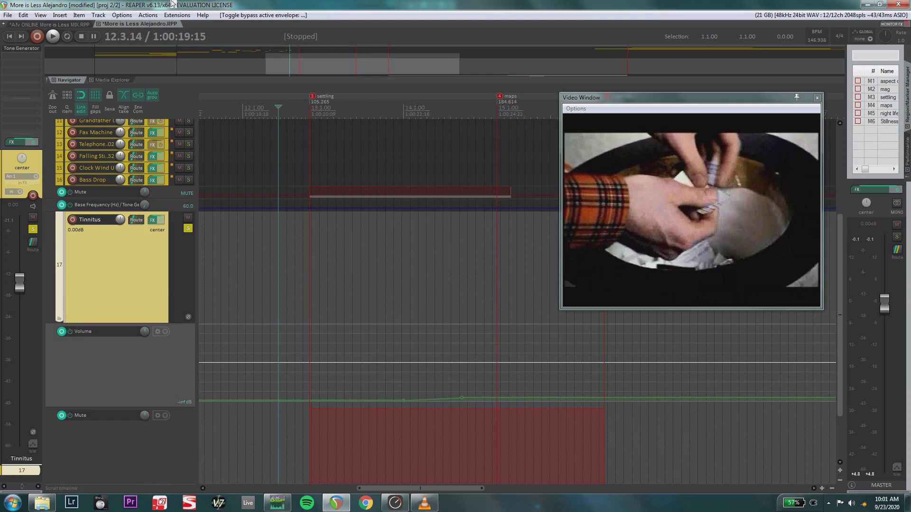
{"action": "key", "text": "space"}
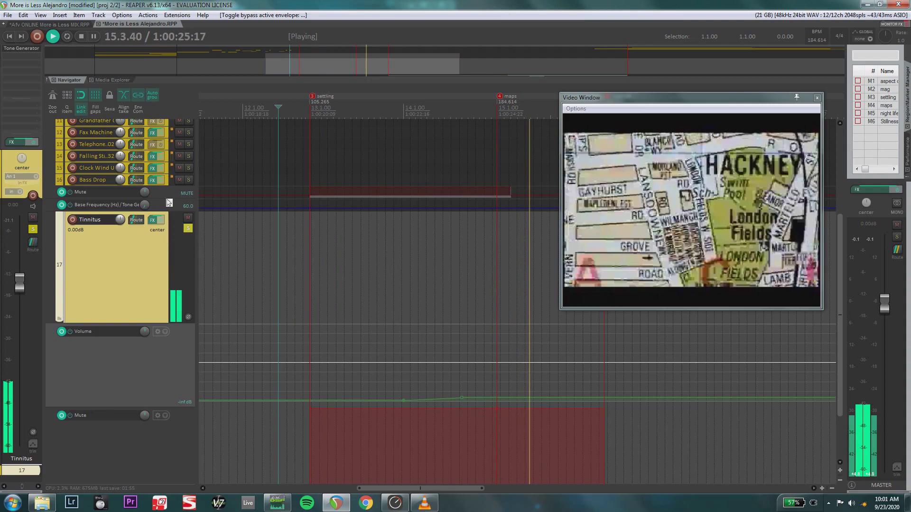
{"action": "key", "text": "space"}
Step: Unsolo the Tinnitus track, and select and enlarge the Bass Drop track with its envelope lanes
{"action": "left_click", "coordinate": [186, 233]}
{"action": "scroll", "coordinate": [161, 295], "scroll_direction": "down", "scroll_amount": 7}
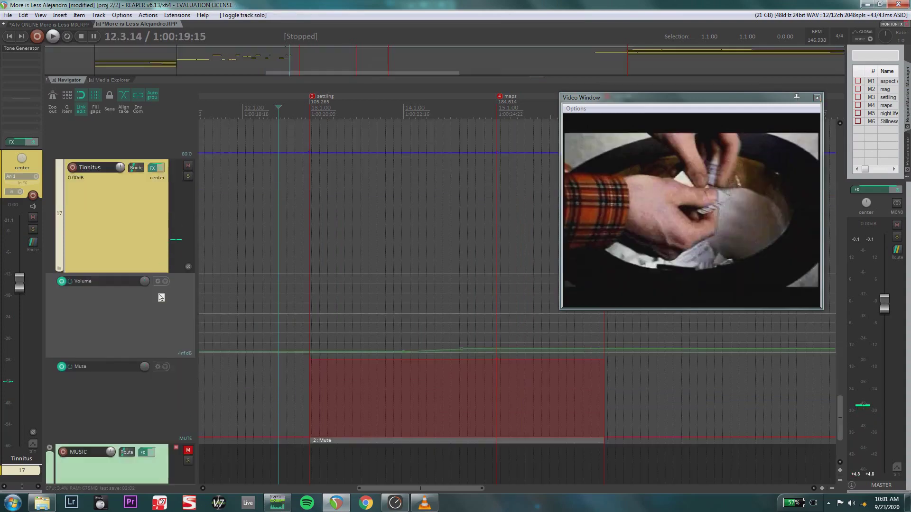
{"action": "scroll", "coordinate": [159, 290], "scroll_direction": "down", "scroll_amount": 3}
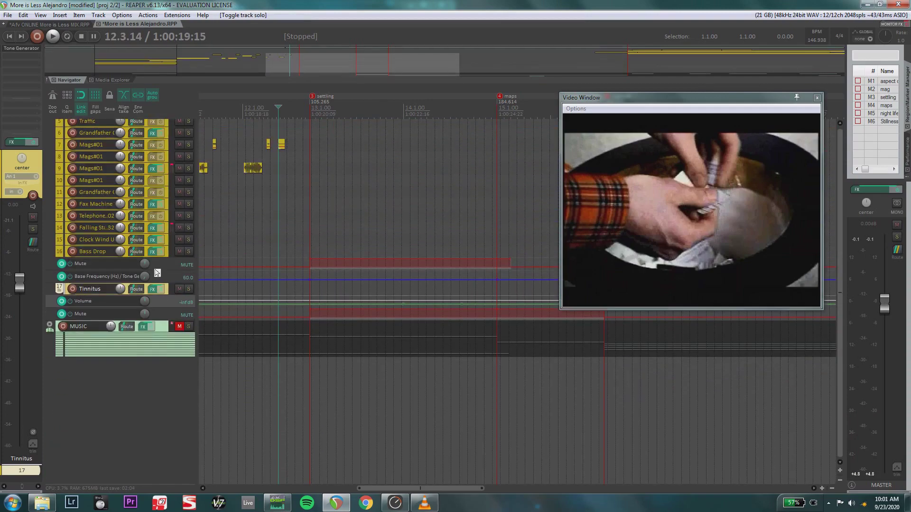
{"action": "left_click", "coordinate": [167, 249]}
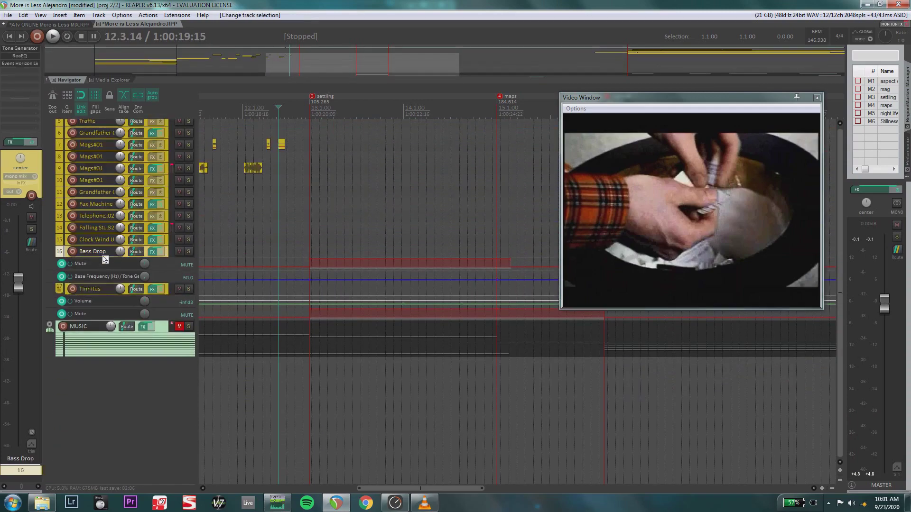
{"action": "left_click_drag", "start_coordinate": [104, 259], "coordinate": [106, 317]}
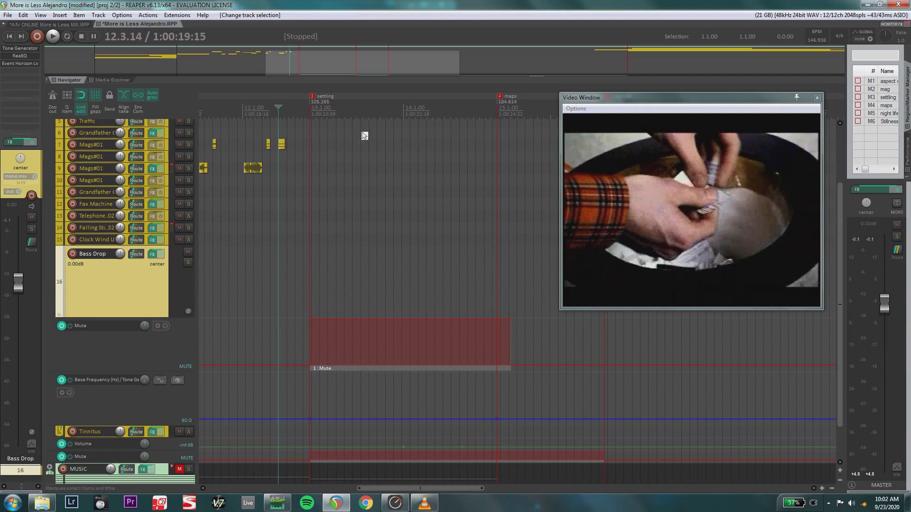
Step: Place the edit cursor at 12.2.16, ahead of the settling marker
{"action": "left_click", "coordinate": [350, 263]}
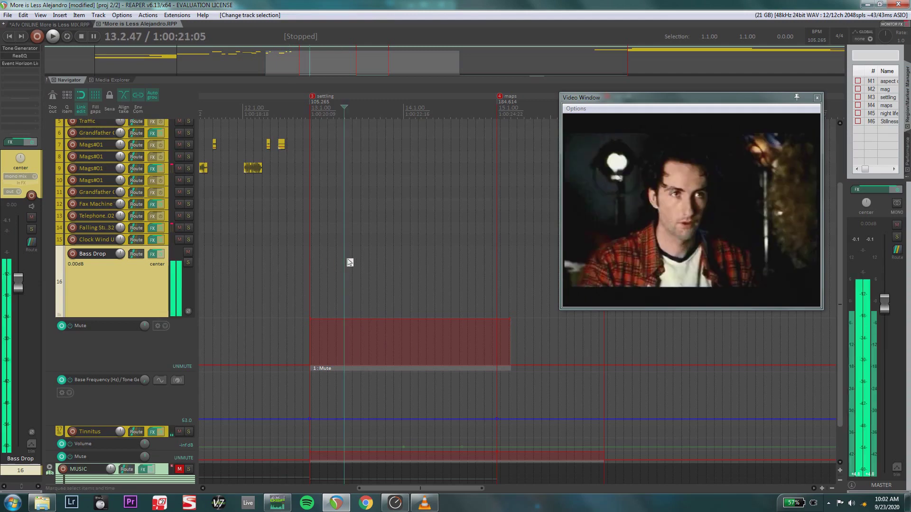
{"action": "left_click", "coordinate": [262, 271]}
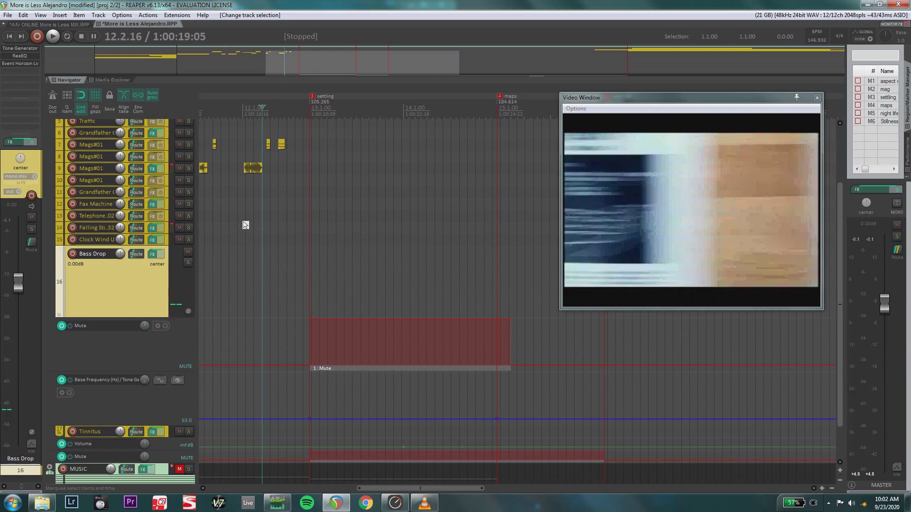
{"action": "left_click", "coordinate": [48, 17]}
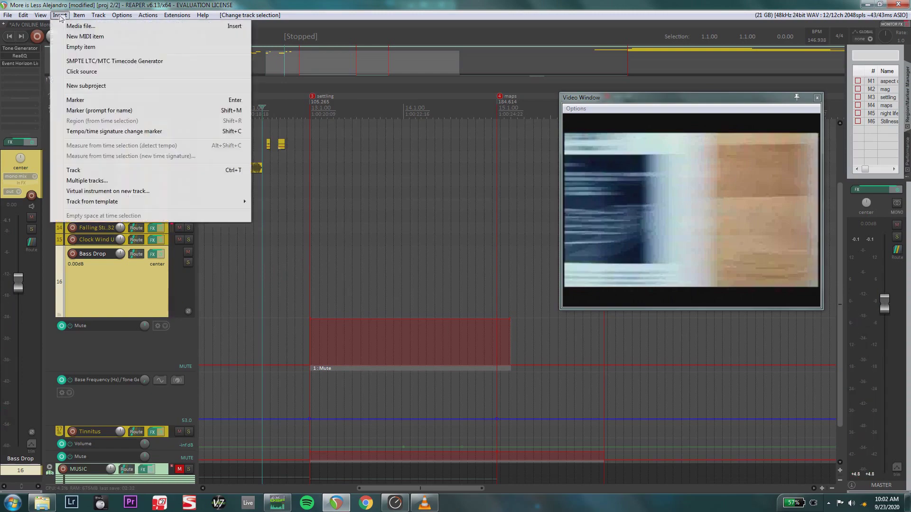
{"action": "left_click", "coordinate": [91, 4]}
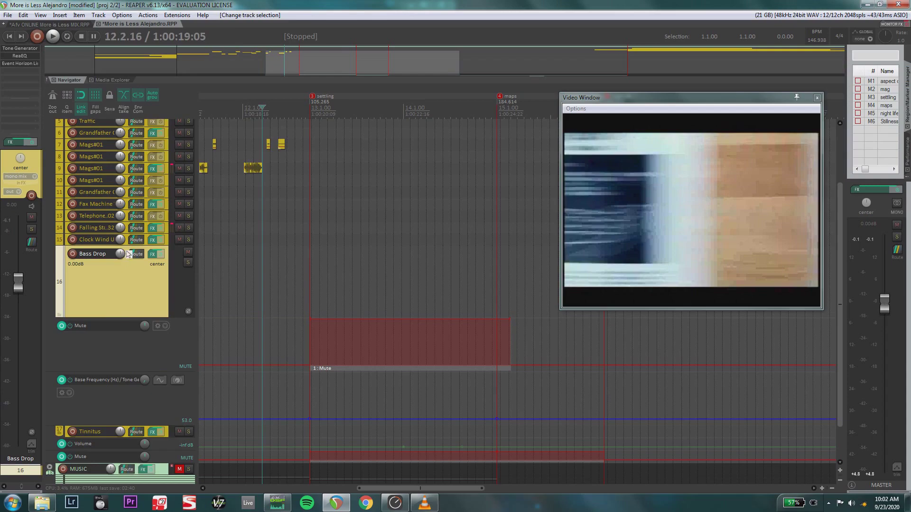
Step: Set the Bass Drop track's record mode to mono output and solo the track
{"action": "right_click", "coordinate": [73, 254]}
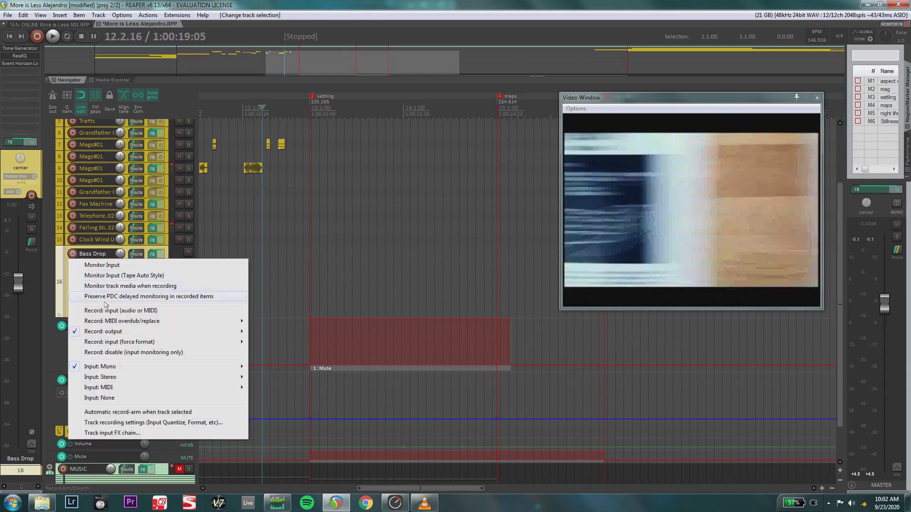
{"action": "mouse_move", "coordinate": [120, 334]}
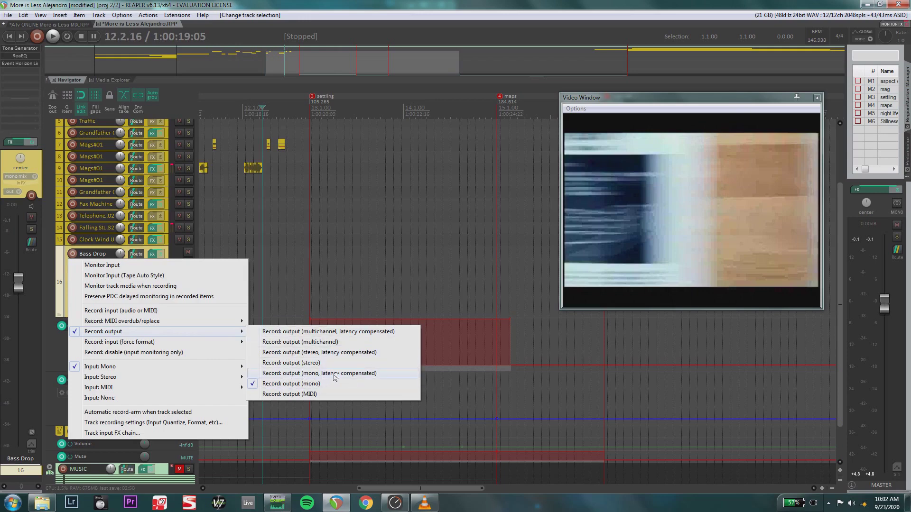
{"action": "left_click", "coordinate": [314, 385]}
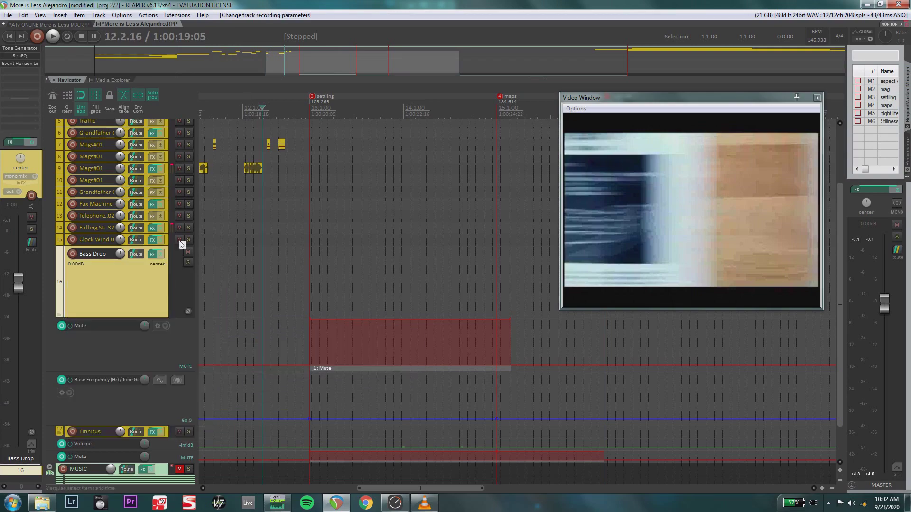
{"action": "left_click", "coordinate": [188, 262]}
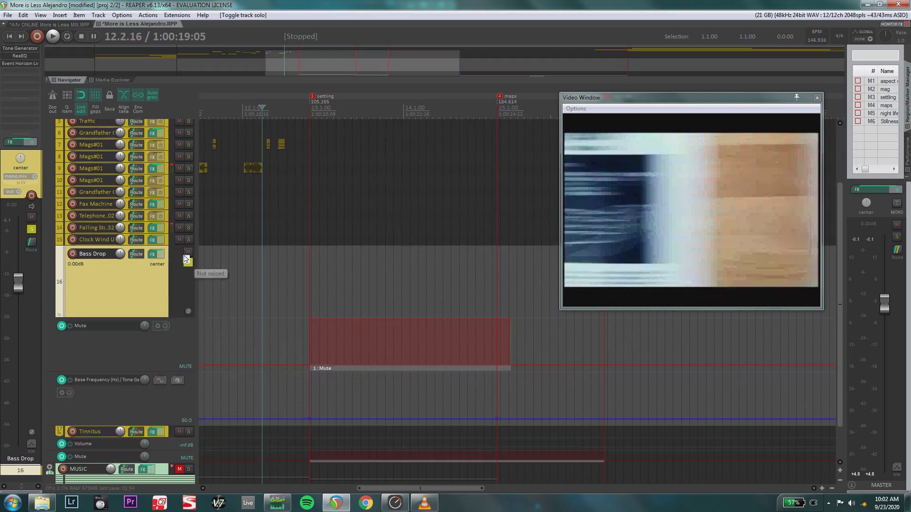
Step: Arm the Bass Drop track and record its output from 12.2.16 until past the maps marker
{"action": "left_click", "coordinate": [74, 254]}
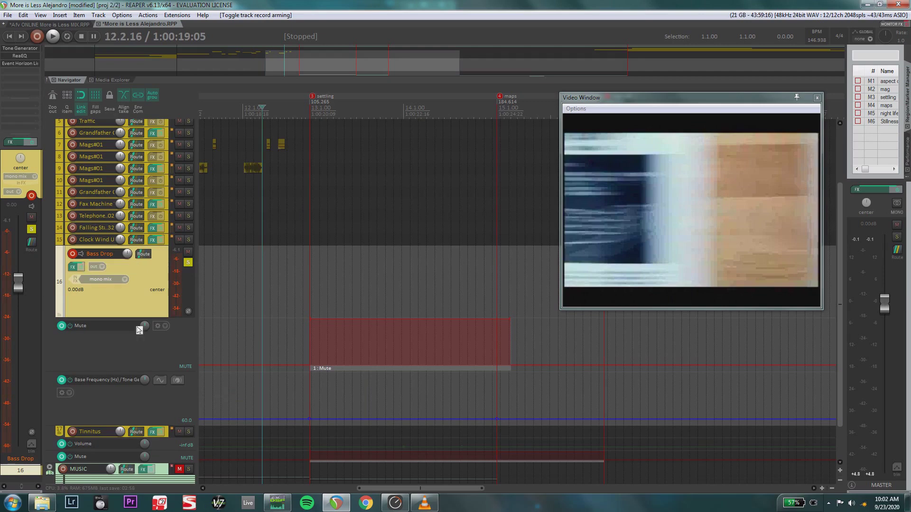
{"action": "key", "text": "ctrl+r"}
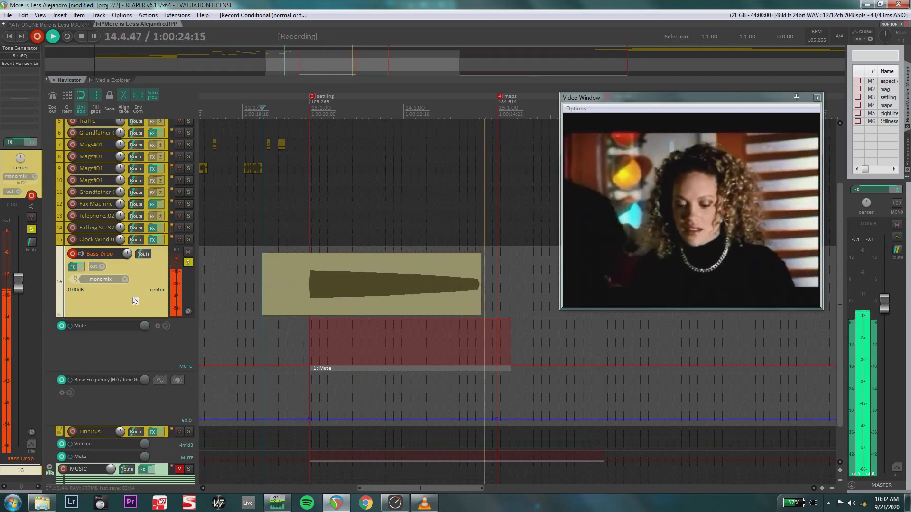
{"action": "key", "text": "space"}
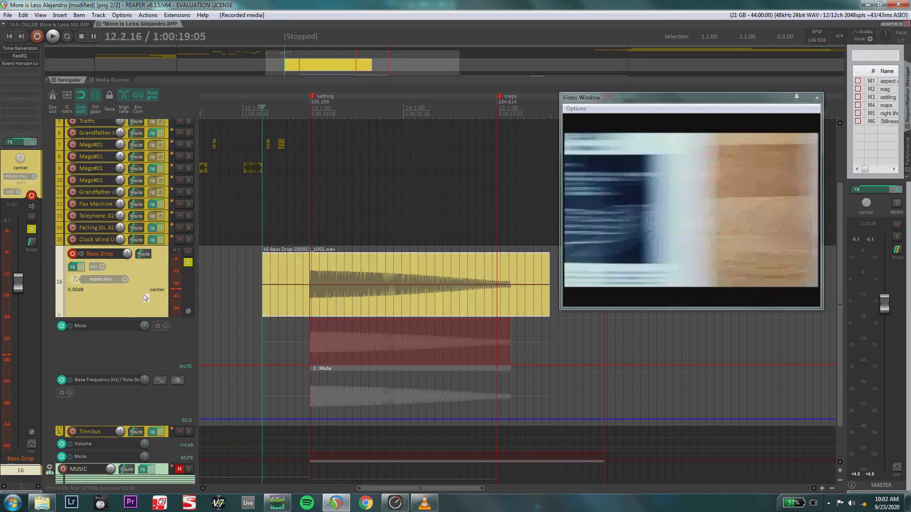
Step: Disarm the Bass Drop track and bypass its effects chain along with its Mute and Base Frequency envelopes
{"action": "left_click", "coordinate": [73, 254]}
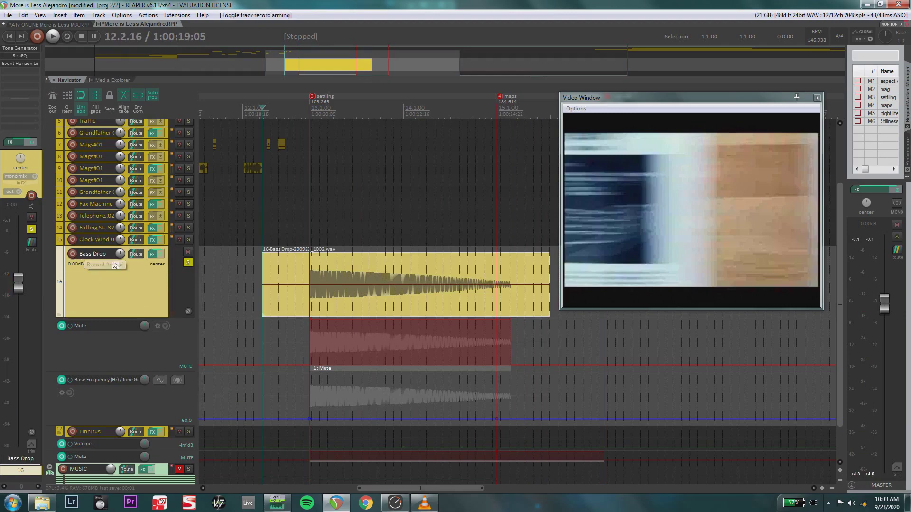
{"action": "left_click", "coordinate": [161, 255]}
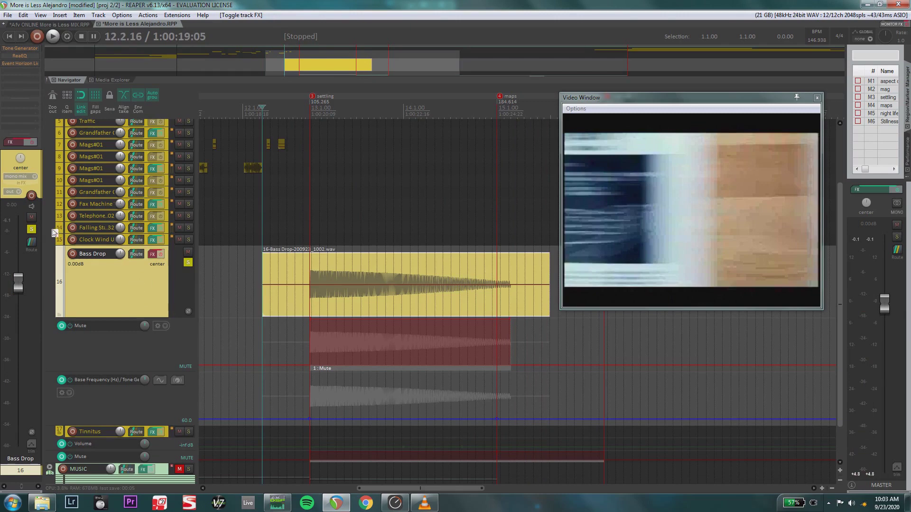
{"action": "left_click", "coordinate": [69, 326]}
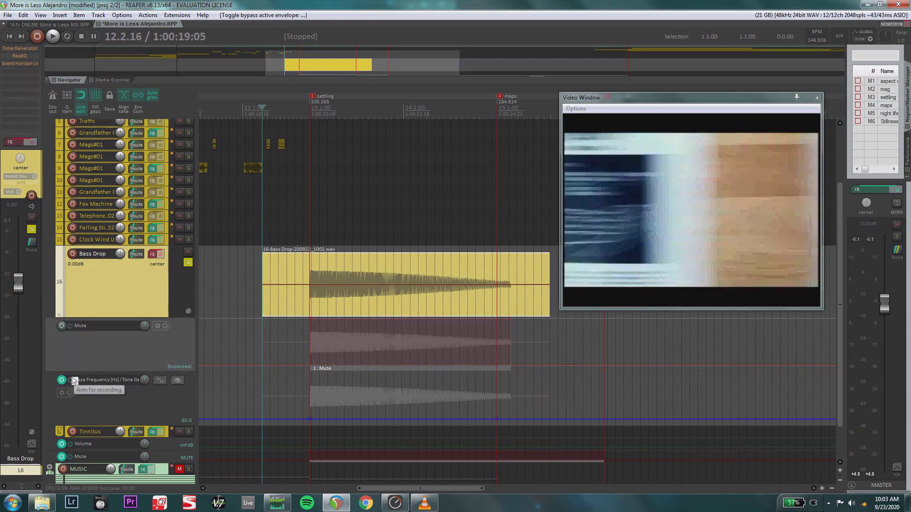
{"action": "left_click", "coordinate": [71, 380]}
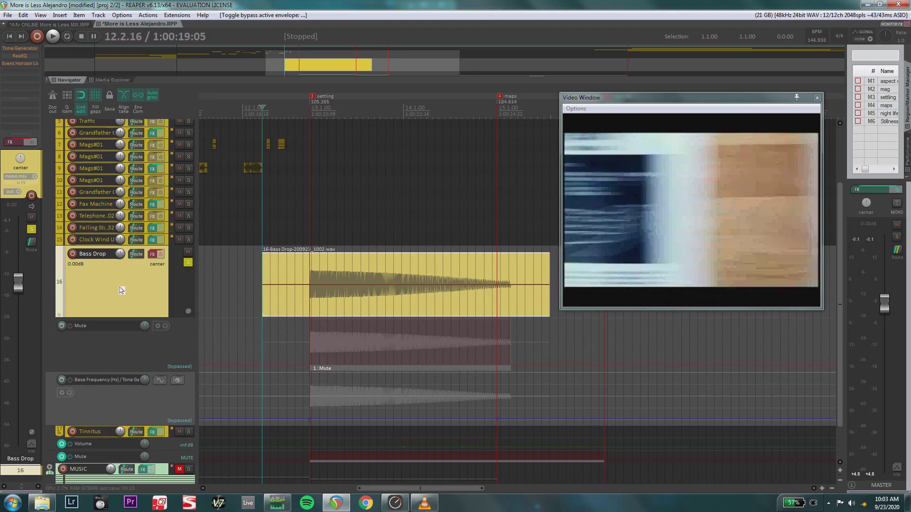
Step: Audition the recorded Bass Drop audio with the generator bypassed, and unsolo the track
{"action": "key", "text": "space"}
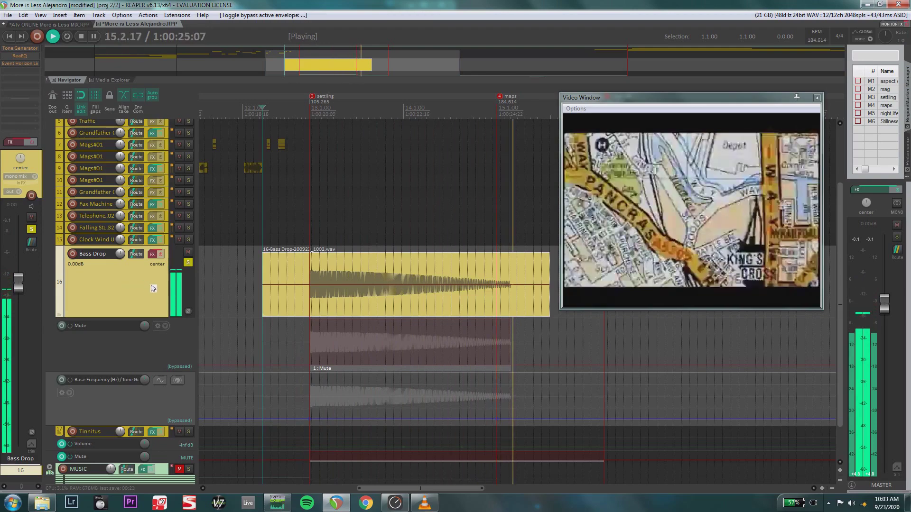
{"action": "key", "text": "space"}
{"action": "left_click", "coordinate": [188, 263]}
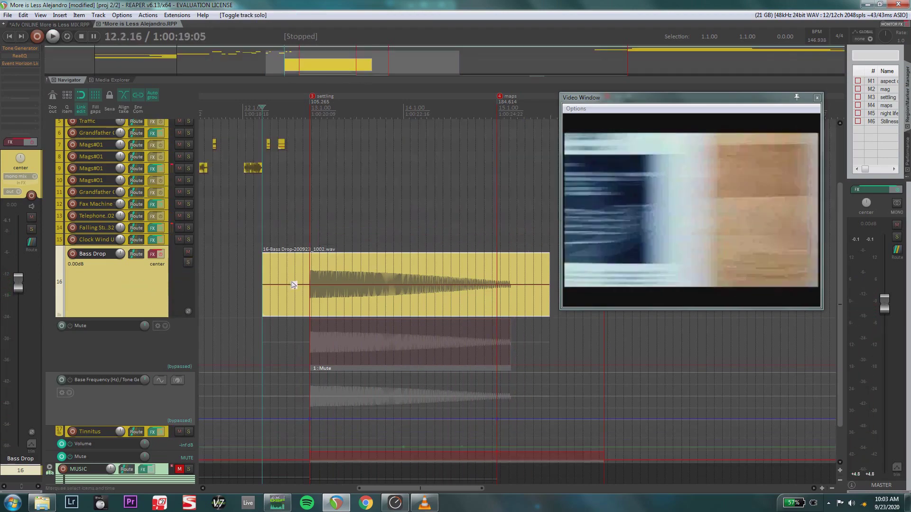
Step: Trim the silence from both ends of the Bass Drop recording so the item spans 13.1.02 to 15.1.86
{"action": "mouse_move", "coordinate": [137, 321]}
{"action": "left_mouse_down"}
{"action": "mouse_move", "coordinate": [144, 263]}
{"action": "mouse_move", "coordinate": [144, 329]}
{"action": "left_mouse_up"}
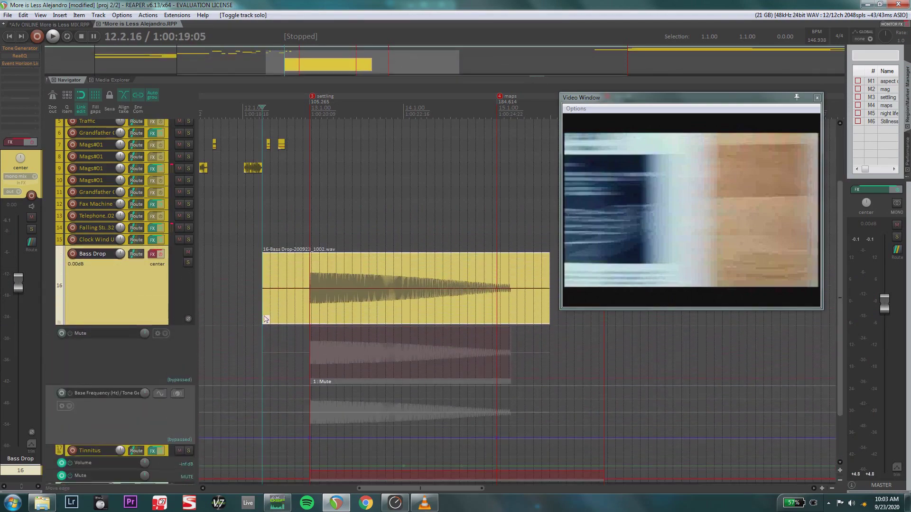
{"action": "left_click", "coordinate": [287, 276]}
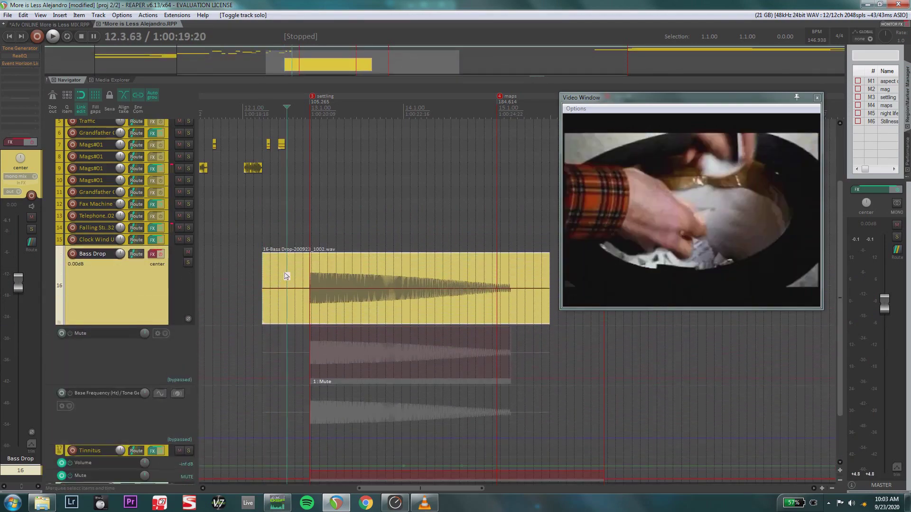
{"action": "key", "text": "Tab"}
{"action": "key", "text": "a"}
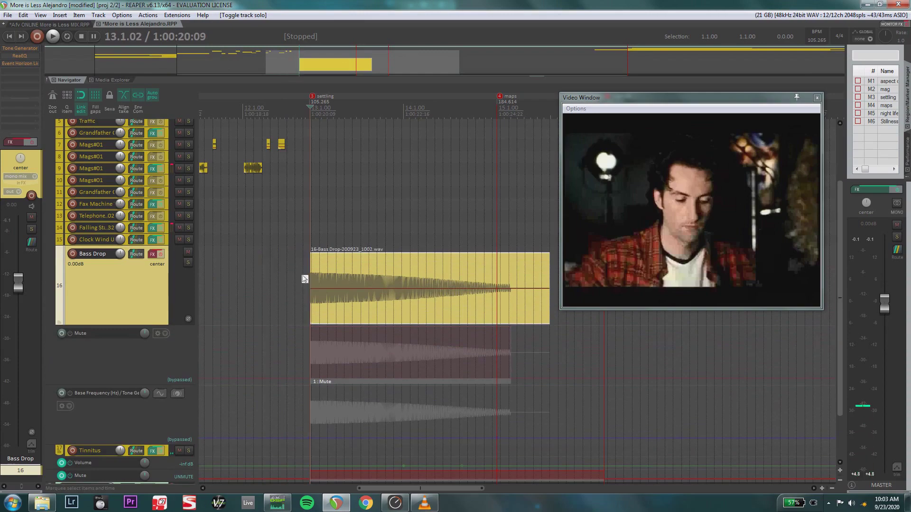
{"action": "left_click", "coordinate": [534, 273]}
{"action": "left_click_drag", "start_coordinate": [549, 302], "coordinate": [509, 339]}
{"action": "key", "text": "t"}
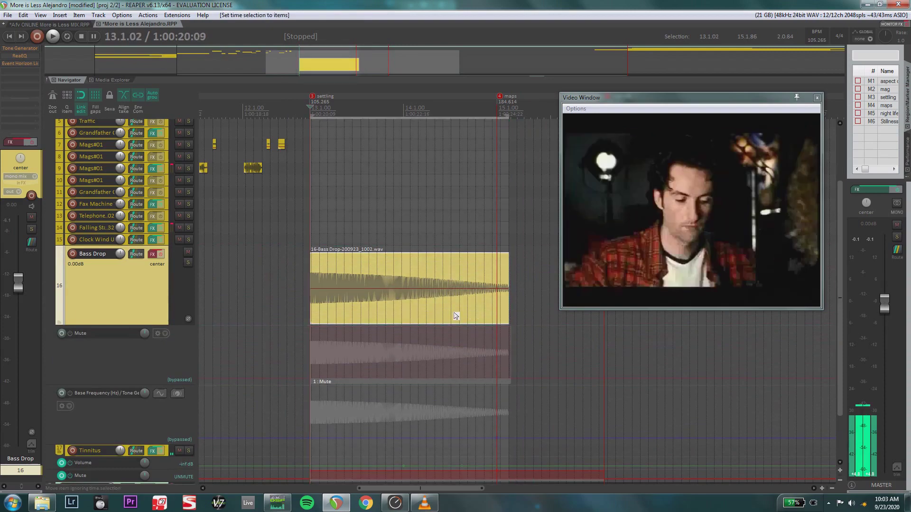
Step: Audition the trimmed Bass Drop recording from 12.3.63, ahead of the settling marker
{"action": "left_click", "coordinate": [288, 221]}
{"action": "key", "text": "space"}
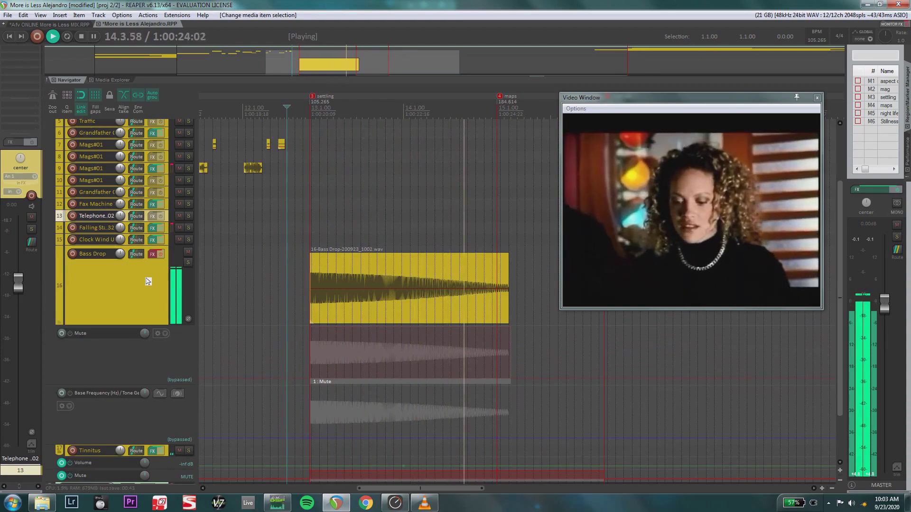
{"action": "key", "text": "space"}
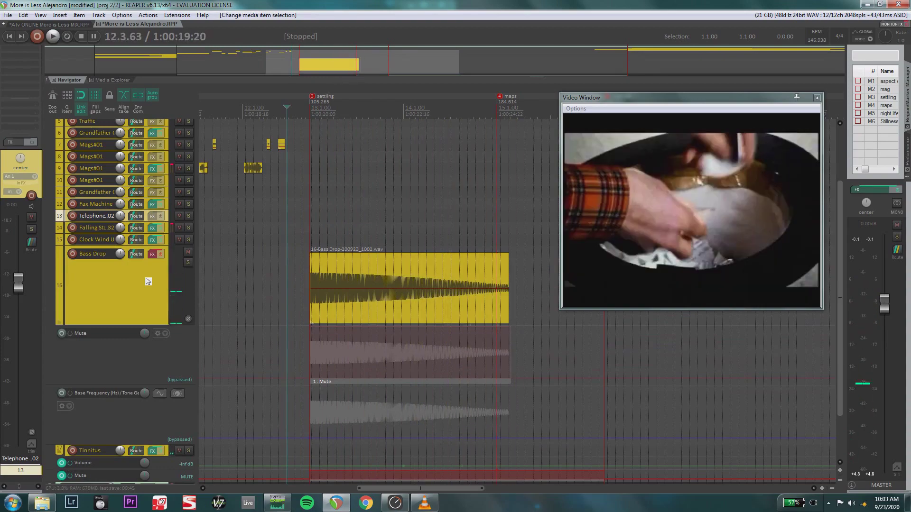
Step: Select and enlarge the Tinnitus track together with its Volume and Mute envelope lanes
{"action": "scroll", "coordinate": [148, 282], "scroll_direction": "down", "scroll_amount": 4}
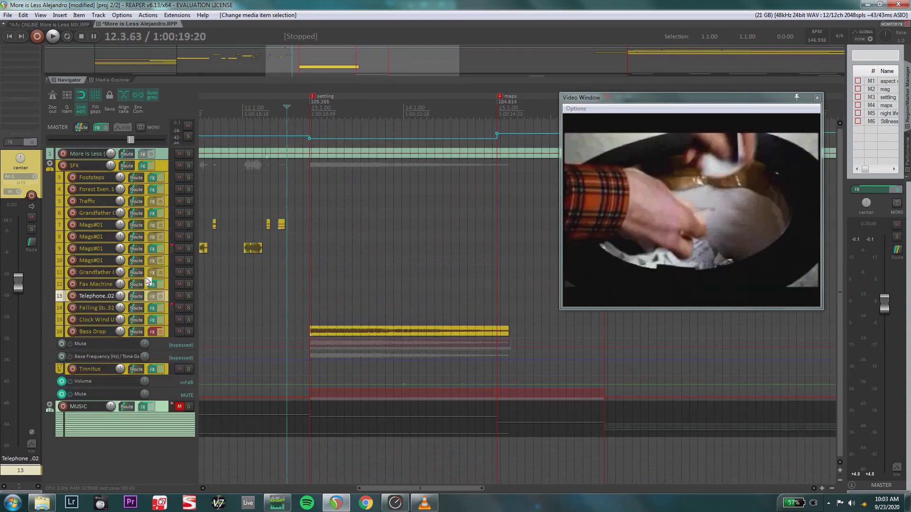
{"action": "left_click", "coordinate": [102, 382]}
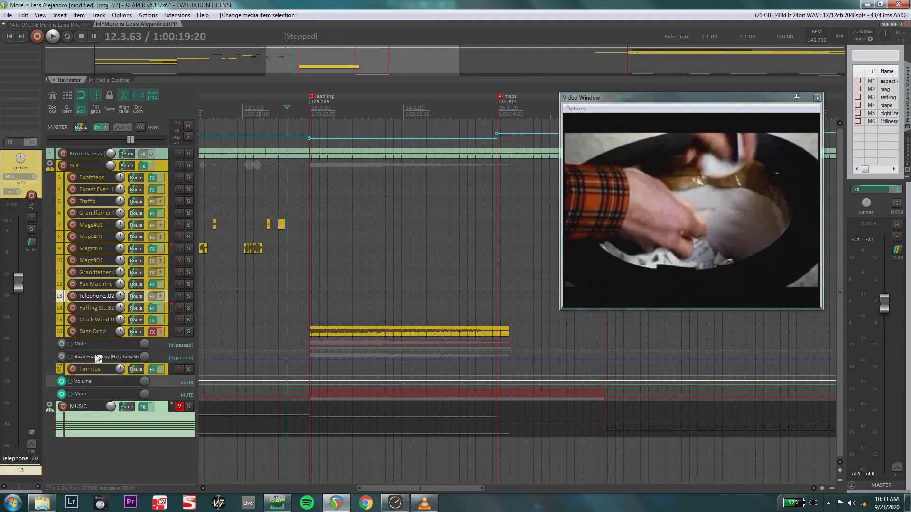
{"action": "left_click_drag", "start_coordinate": [99, 376], "coordinate": [101, 457]}
{"action": "left_click", "coordinate": [113, 418]}
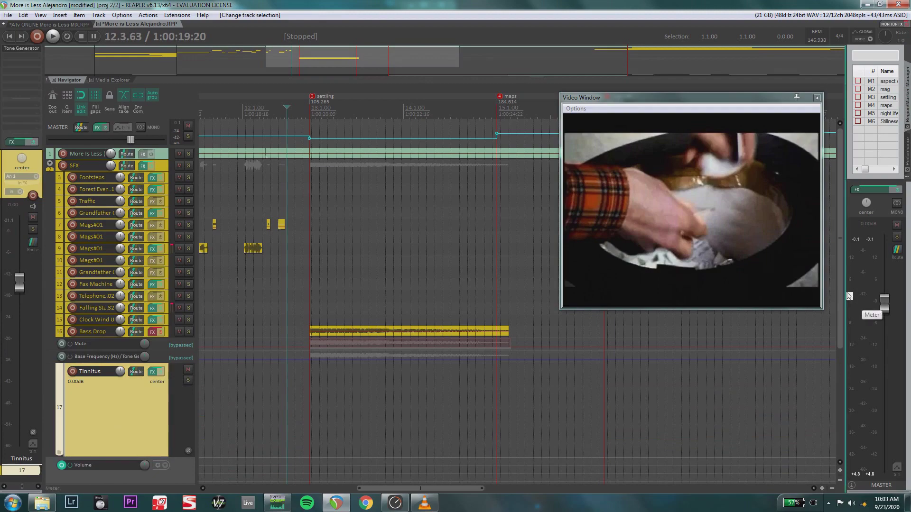
{"action": "scroll", "coordinate": [835, 361], "scroll_direction": "down", "scroll_amount": 3}
{"action": "scroll", "coordinate": [835, 360], "scroll_direction": "down", "scroll_amount": 1}
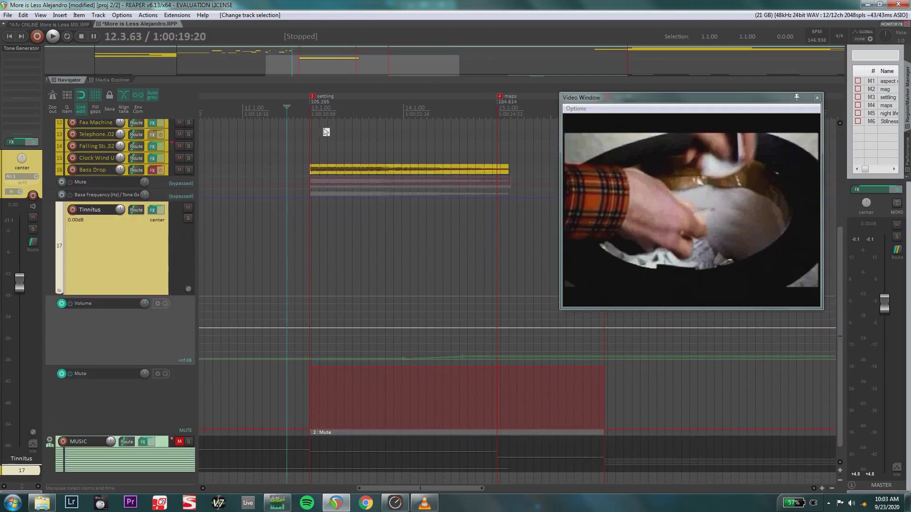
Step: Arm the Tinnitus track to record its mono output, with the edit cursor at 12.3.63 before the settling marker
{"action": "left_click", "coordinate": [378, 111]}
{"action": "left_click_drag", "start_coordinate": [380, 112], "coordinate": [501, 118]}
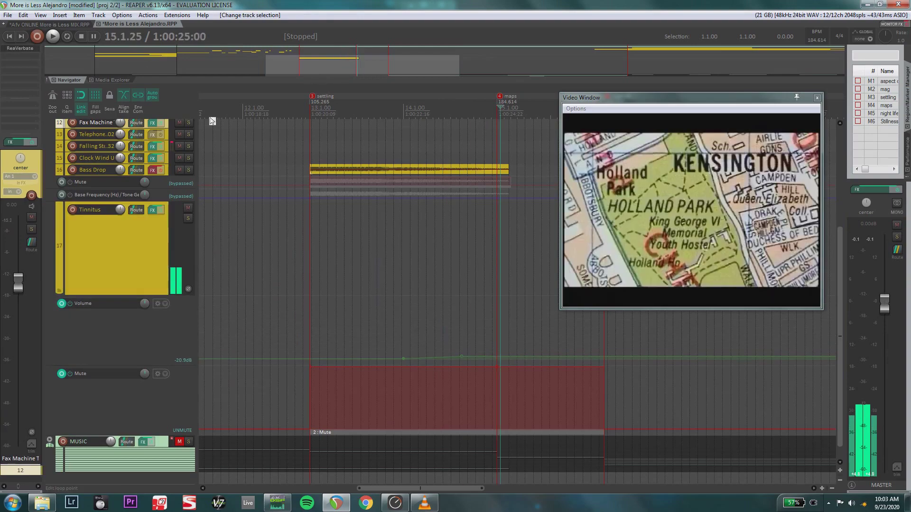
{"action": "left_click", "coordinate": [246, 114]}
{"action": "left_click", "coordinate": [132, 262]}
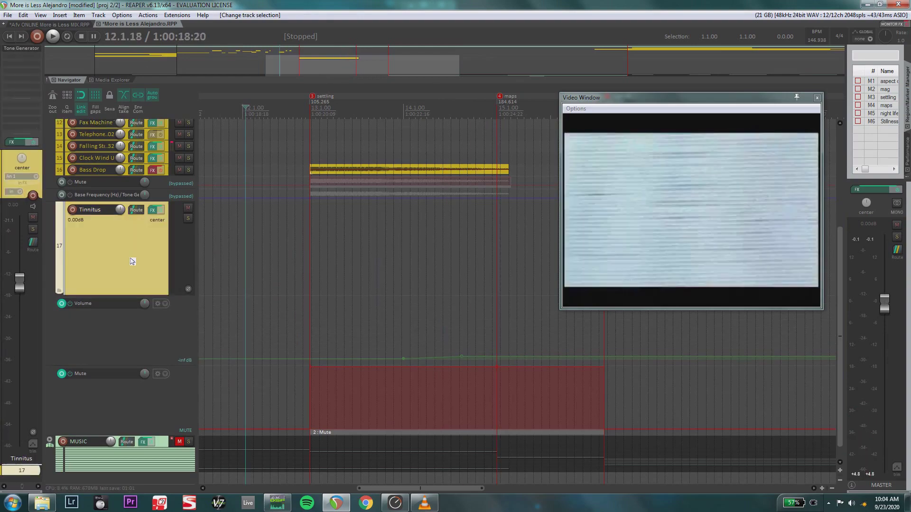
{"action": "right_click", "coordinate": [72, 211]}
{"action": "mouse_move", "coordinate": [116, 290]}
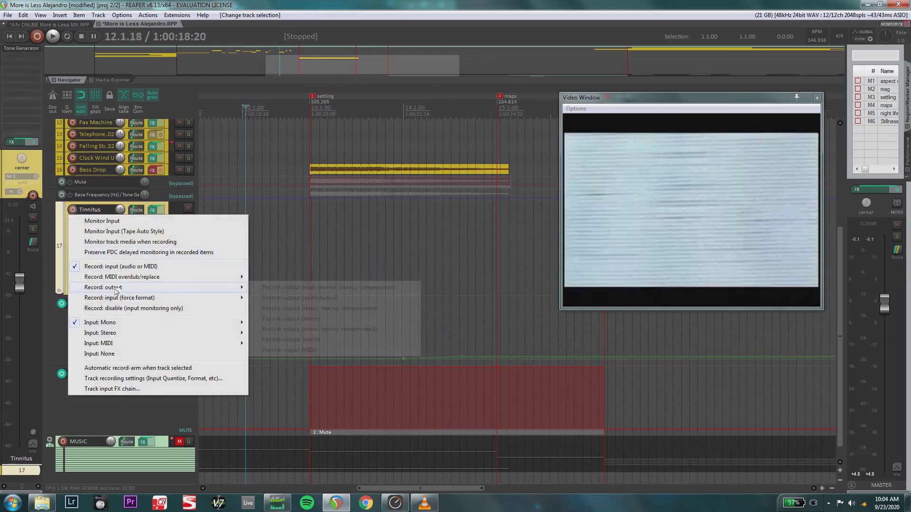
{"action": "left_click", "coordinate": [308, 340]}
{"action": "left_click", "coordinate": [74, 210]}
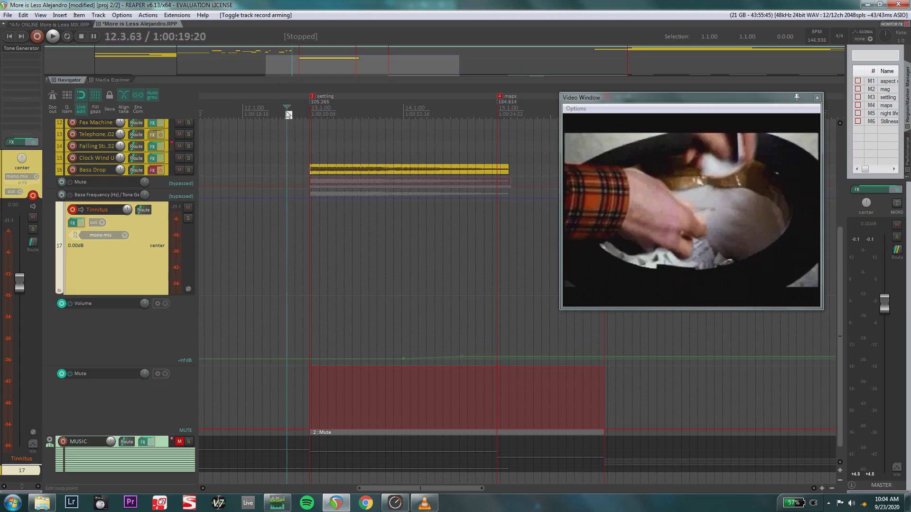
Step: Record the Tinnitus track's output until past bar 17, and trim the recording's silent start to shortly before bar 14
{"action": "key", "text": "ctrl+r"}
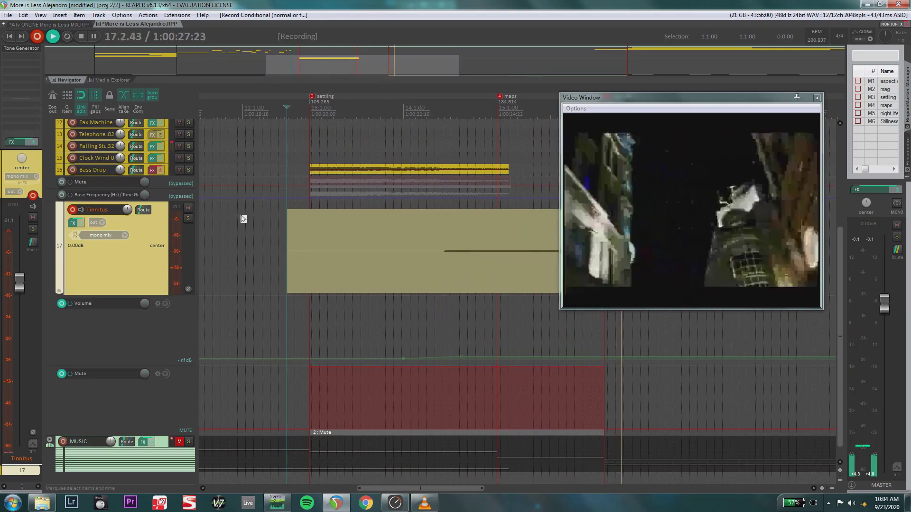
{"action": "key", "text": "space"}
{"action": "left_click_drag", "start_coordinate": [287, 269], "coordinate": [368, 268]}
Step: Disarm the Tinnitus track and bypass its Tone Generator along with its Volume and Mute envelopes
{"action": "left_click", "coordinate": [73, 209]}
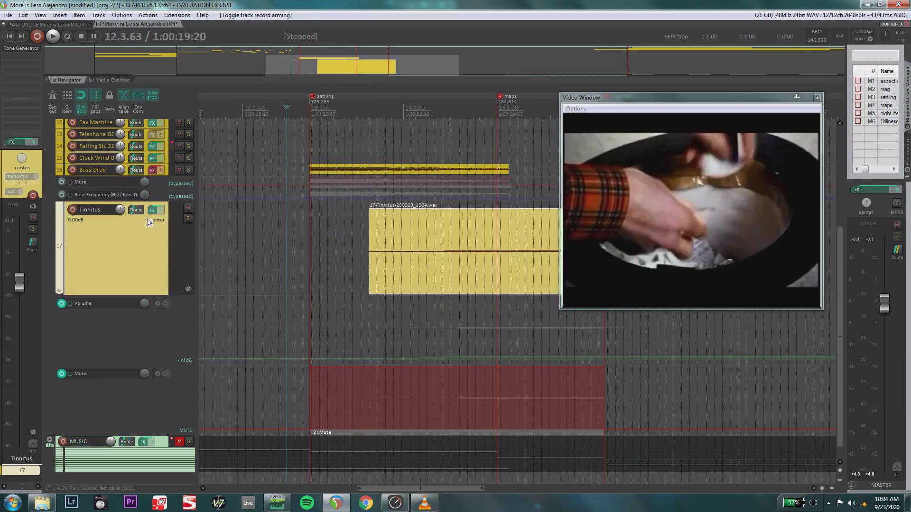
{"action": "left_click", "coordinate": [70, 304]}
{"action": "left_click", "coordinate": [70, 374]}
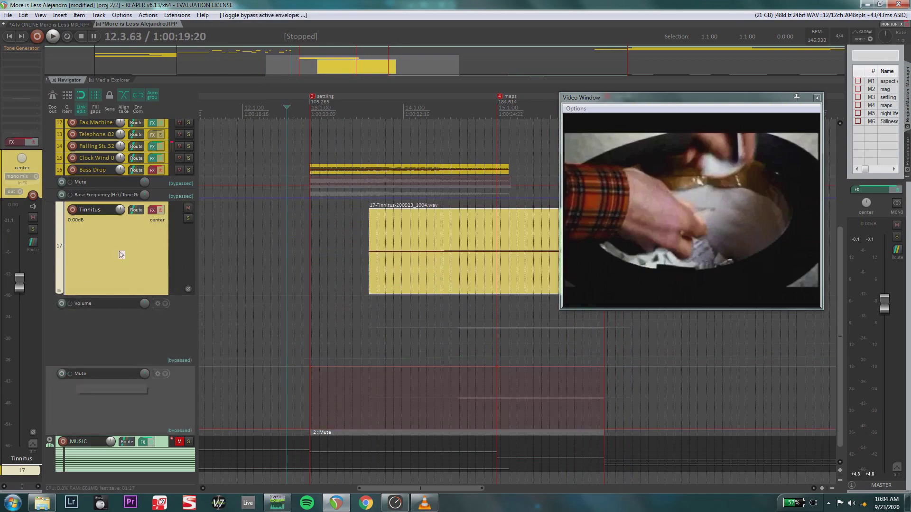
Step: Audition the Bass Drop and Tinnitus recordings together from 13.3.18, and shrink the tracks to show the whole project
{"action": "scroll", "coordinate": [173, 259], "scroll_direction": "right", "scroll_amount": 3}
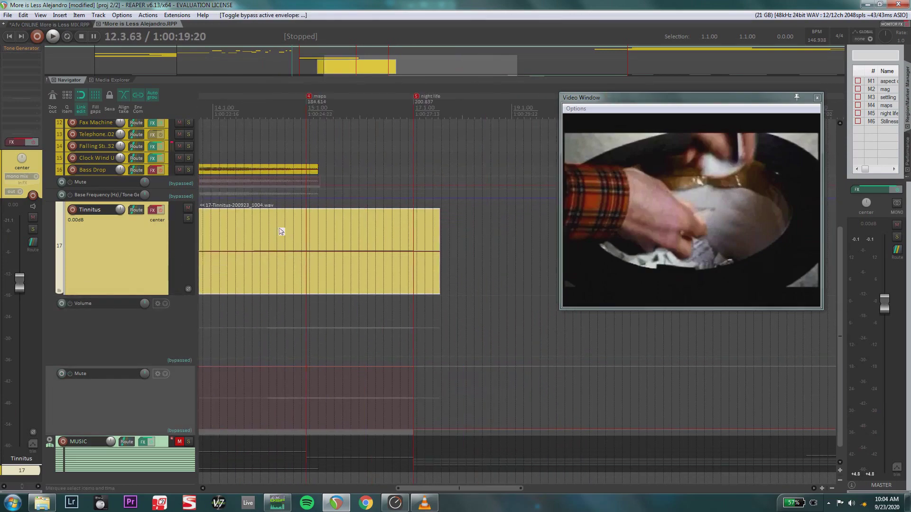
{"action": "scroll", "coordinate": [281, 231], "scroll_direction": "left", "scroll_amount": 2}
{"action": "left_click", "coordinate": [299, 113]}
{"action": "key", "text": "space"}
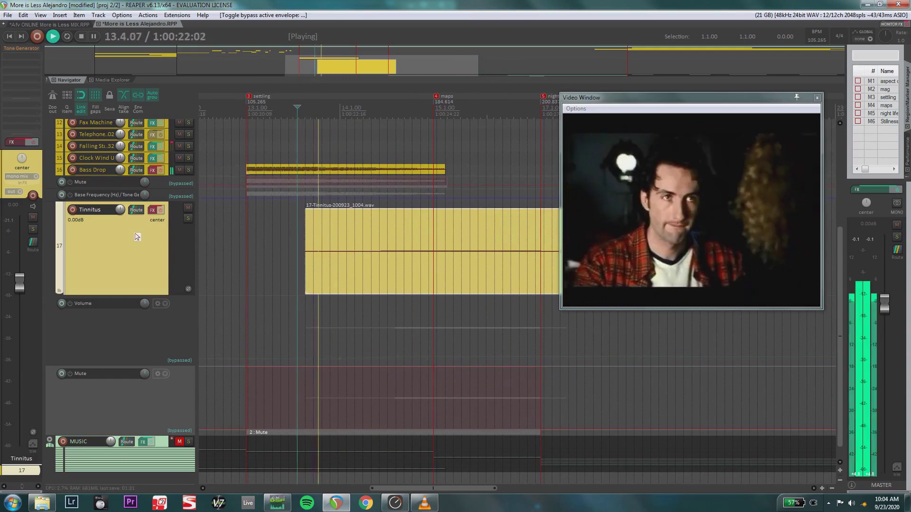
{"action": "key", "text": "grave"}
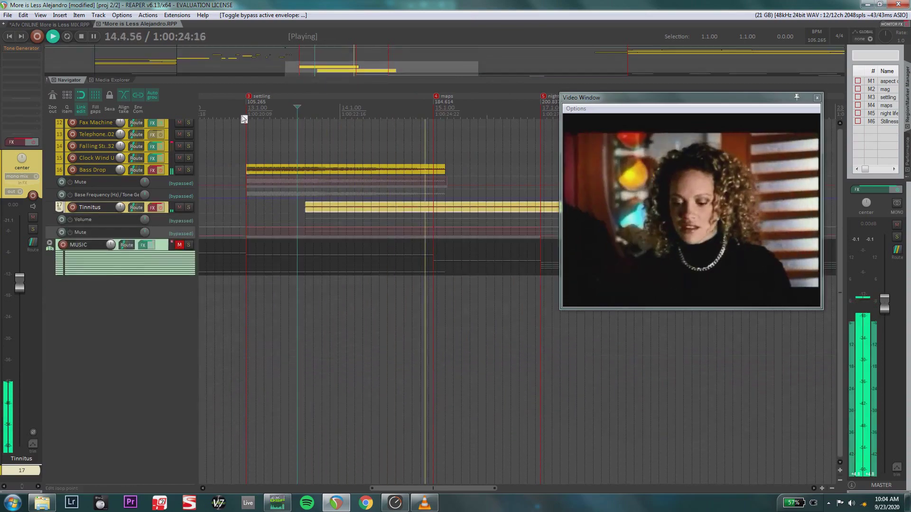
{"action": "left_click_drag", "start_coordinate": [842, 324], "coordinate": [838, 256]}
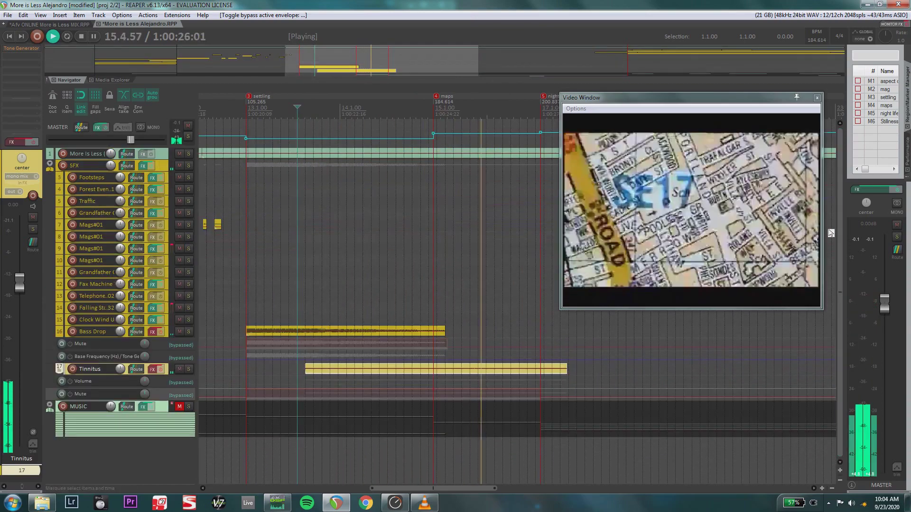
{"action": "key", "text": "space"}
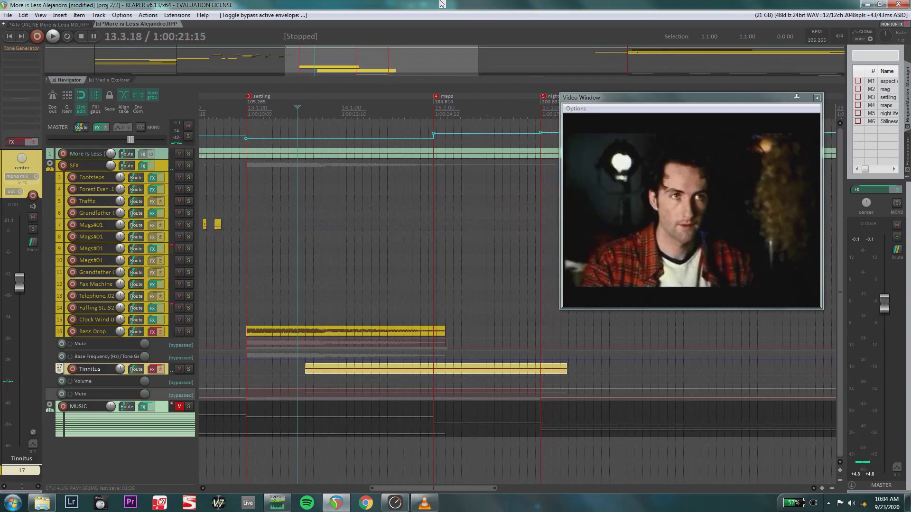
Step: Unmute the MUSIC folder and show its tracks at normal height, and compact the tracks of the SFX folder
{"action": "scroll", "coordinate": [442, 4], "scroll_direction": "down", "scroll_amount": 12}
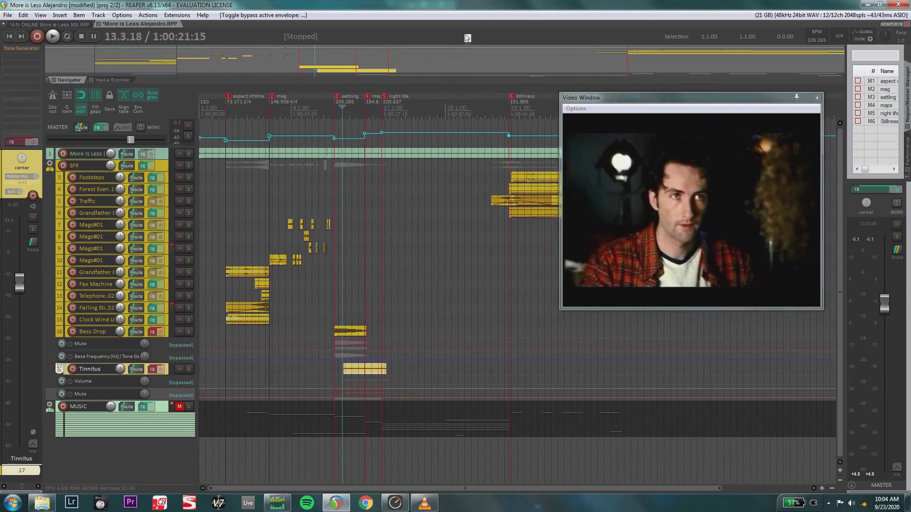
{"action": "scroll", "coordinate": [465, 52], "scroll_direction": "up", "scroll_amount": 4}
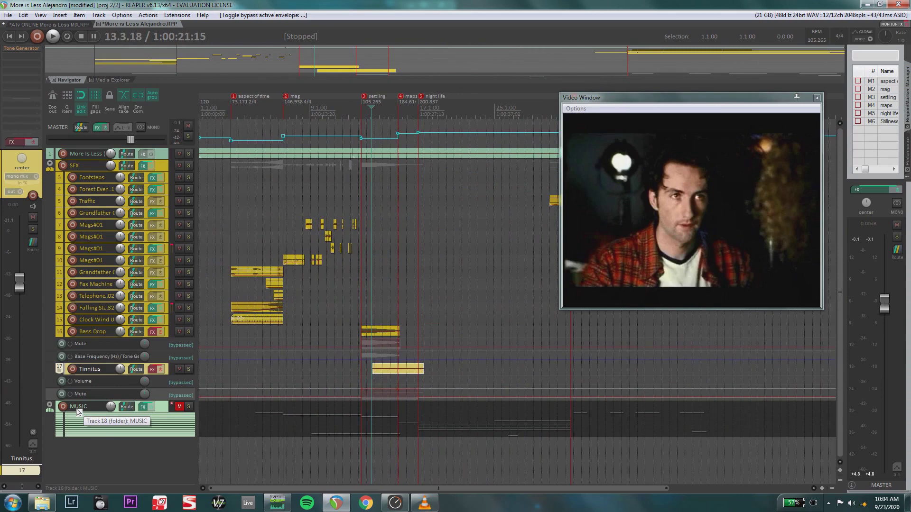
{"action": "left_click", "coordinate": [180, 407]}
{"action": "left_click", "coordinate": [50, 406]}
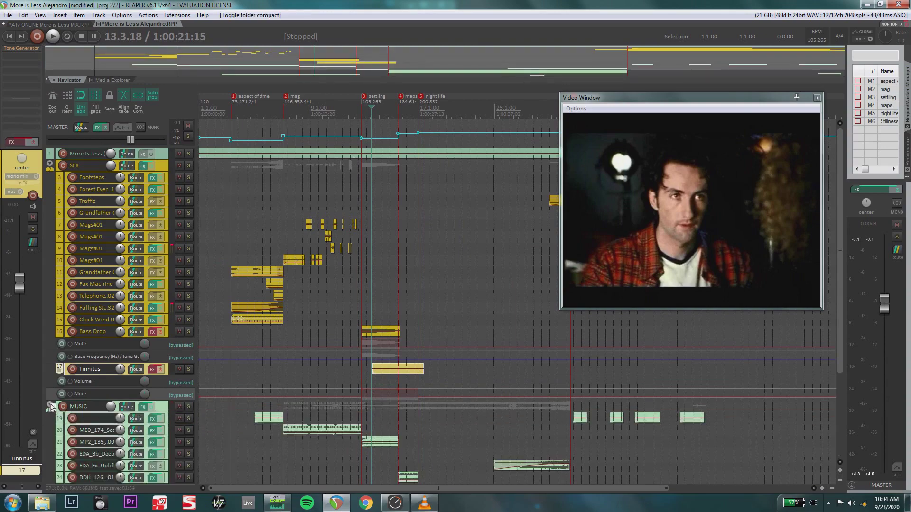
{"action": "left_click", "coordinate": [49, 164]}
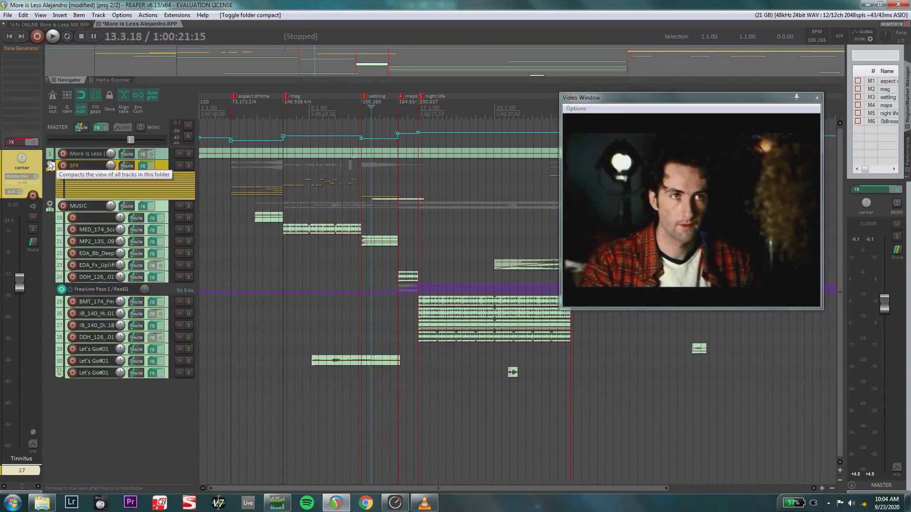
Step: Set the grid line spacing to 1/4 in the Snap/Grid settings
{"action": "right_click", "coordinate": [77, 100]}
{"action": "left_click", "coordinate": [307, 97]}
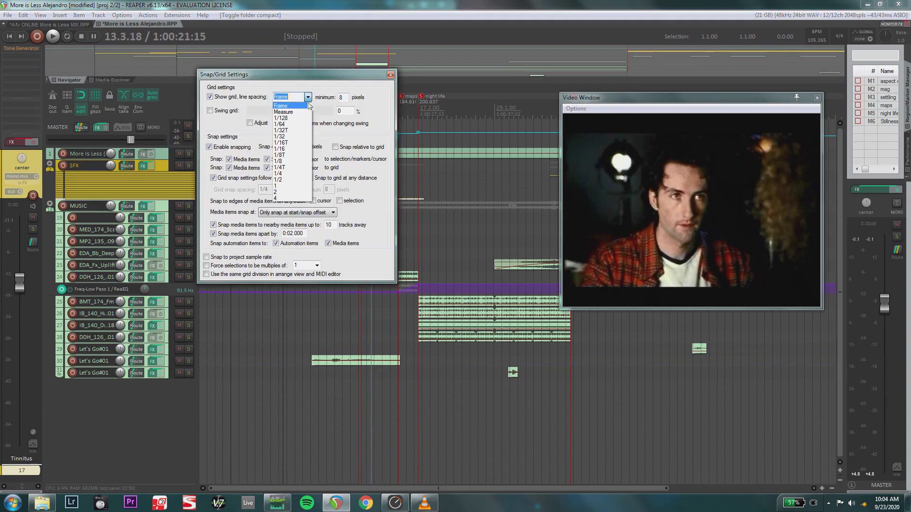
{"action": "left_click", "coordinate": [295, 174]}
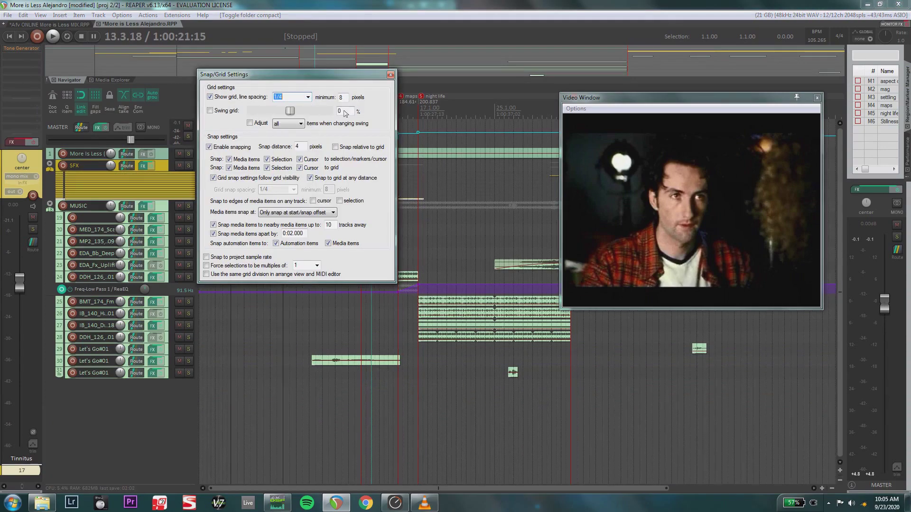
{"action": "left_click", "coordinate": [390, 74]}
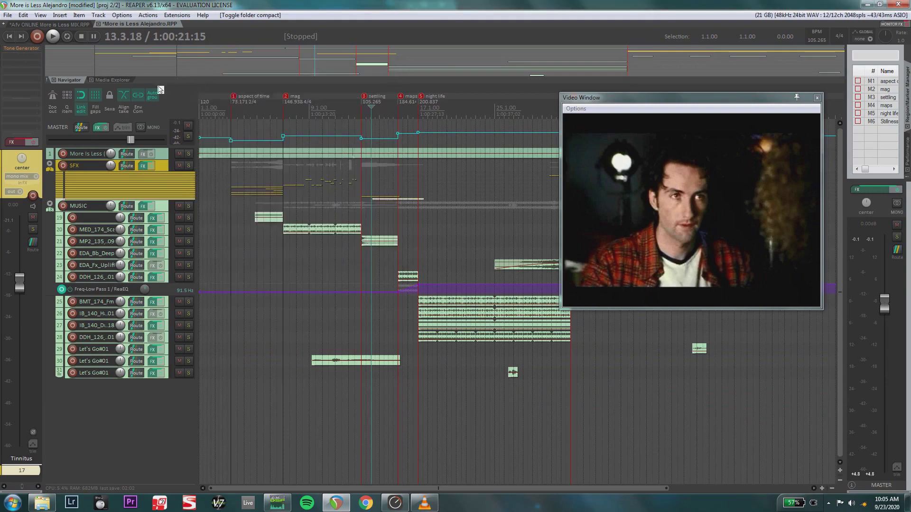
{"action": "right_click", "coordinate": [95, 97]}
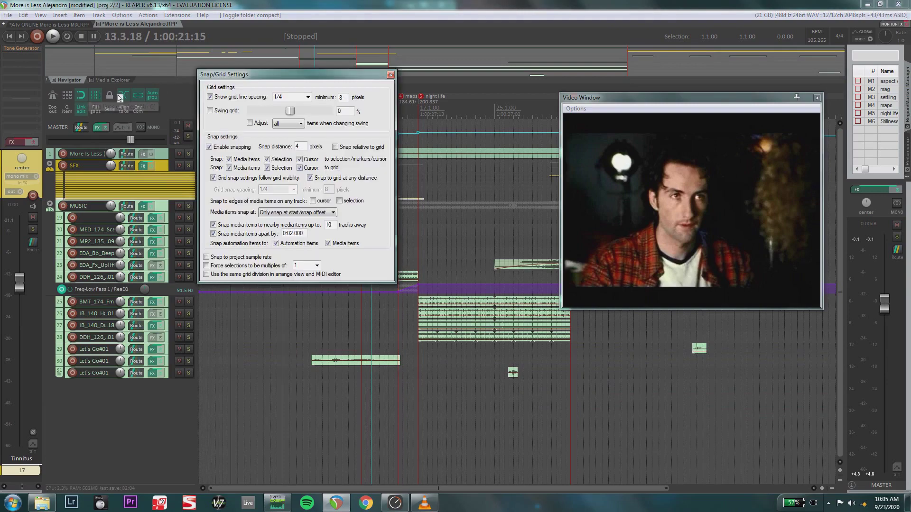
{"action": "left_click", "coordinate": [390, 74]}
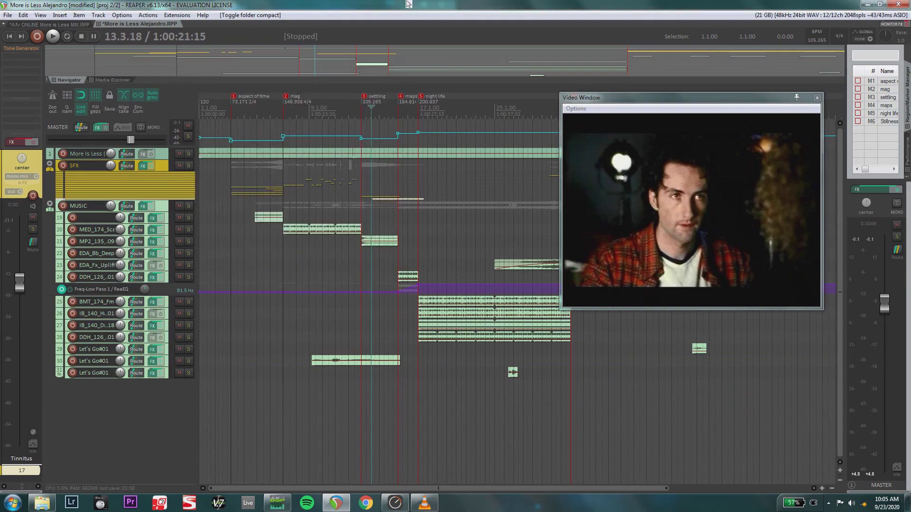
Step: Enlarge the unnamed track 19 in the MUSIC folder and set the time selection to its MIDI item before the mag marker
{"action": "scroll", "coordinate": [250, 193], "scroll_direction": "up", "scroll_amount": 6}
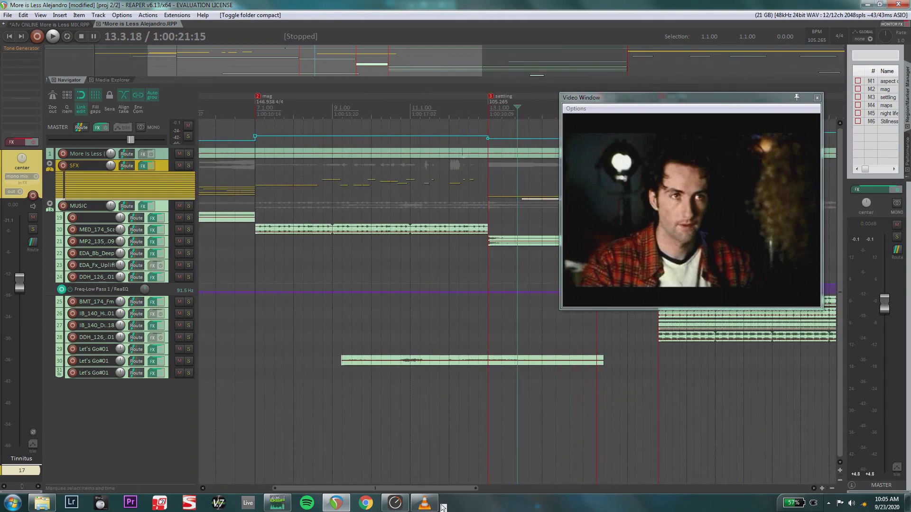
{"action": "left_click_drag", "start_coordinate": [452, 487], "coordinate": [365, 486]}
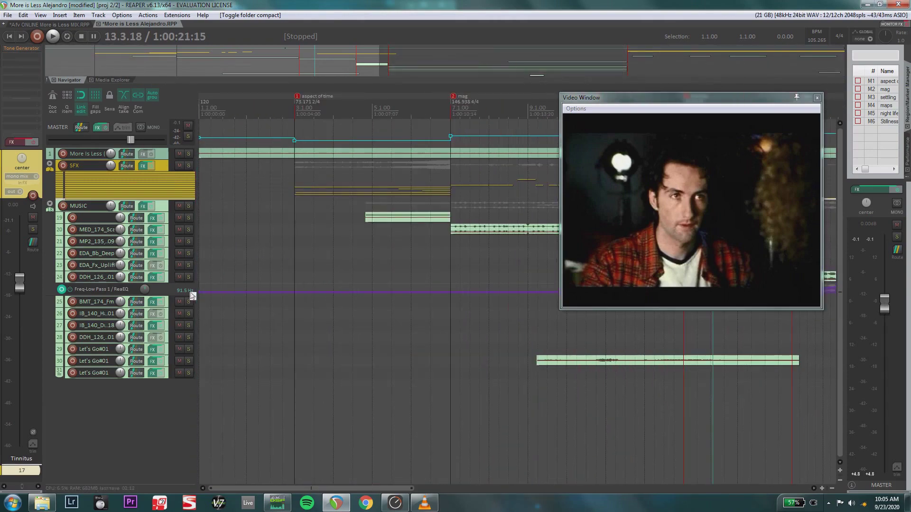
{"action": "left_click_drag", "start_coordinate": [96, 224], "coordinate": [97, 318]}
{"action": "left_click", "coordinate": [113, 262]}
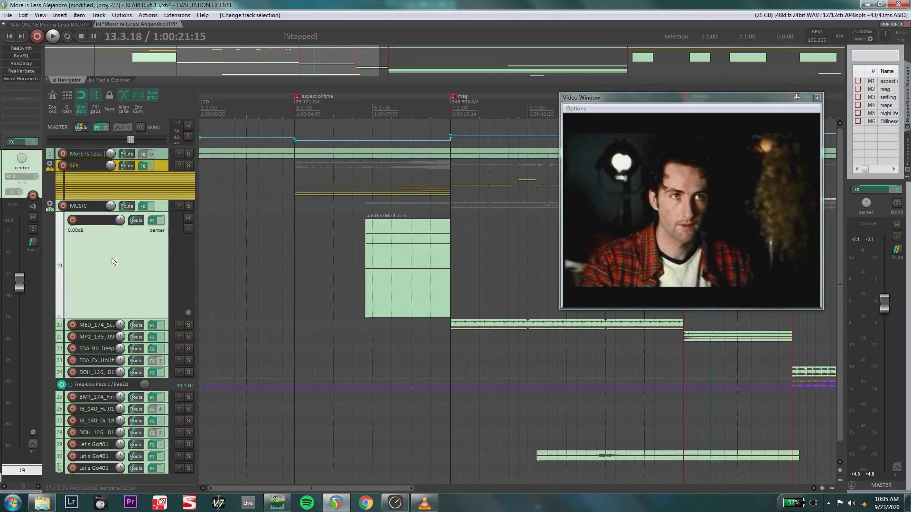
{"action": "left_click", "coordinate": [300, 96]}
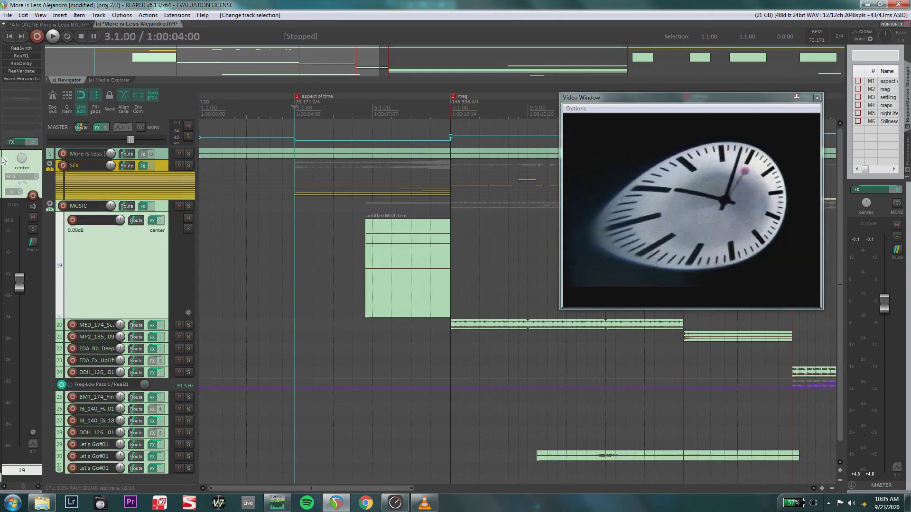
{"action": "double_click", "coordinate": [389, 305]}
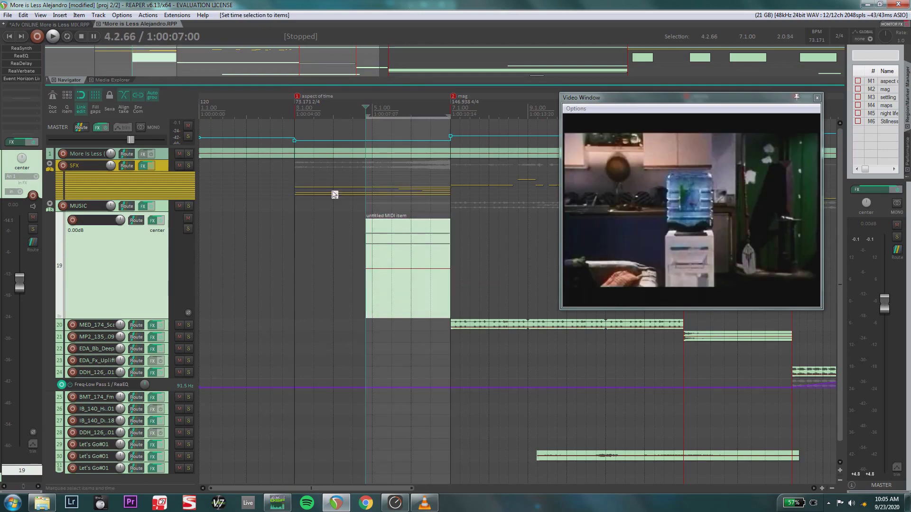
Step: Audition track 19 soloed during playback from the aspect of time marker
{"action": "left_click", "coordinate": [300, 96]}
{"action": "key", "text": "space"}
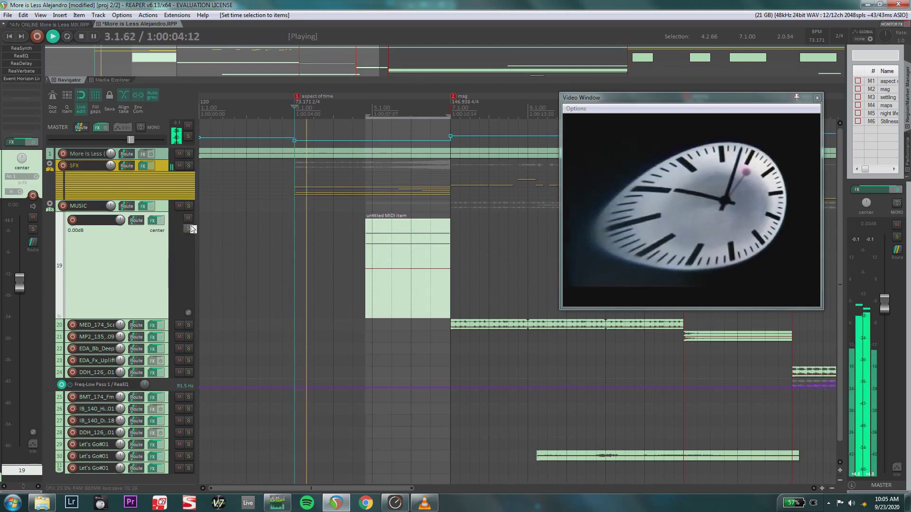
{"action": "left_click", "coordinate": [188, 229]}
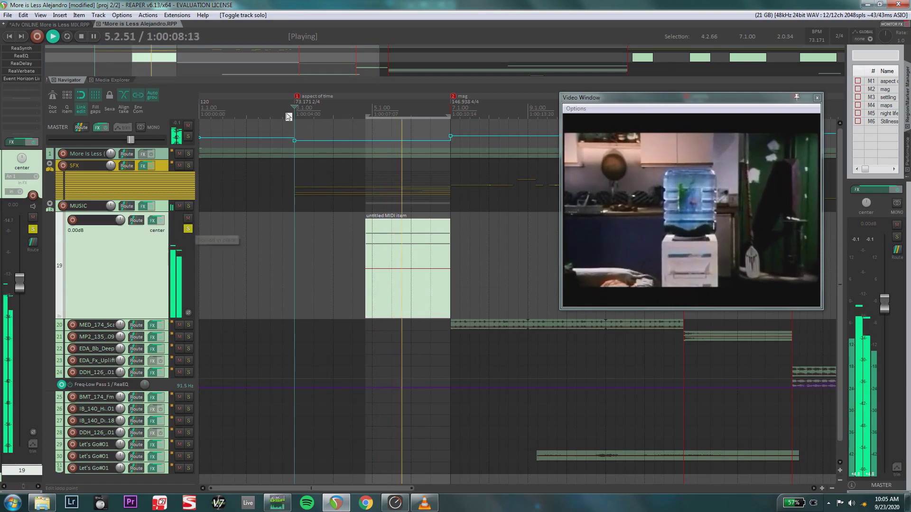
{"action": "key", "text": "space"}
Step: Clear the solo on track 19 and audition its MIDI item with the full mix from 3.2.00
{"action": "left_click", "coordinate": [318, 112]}
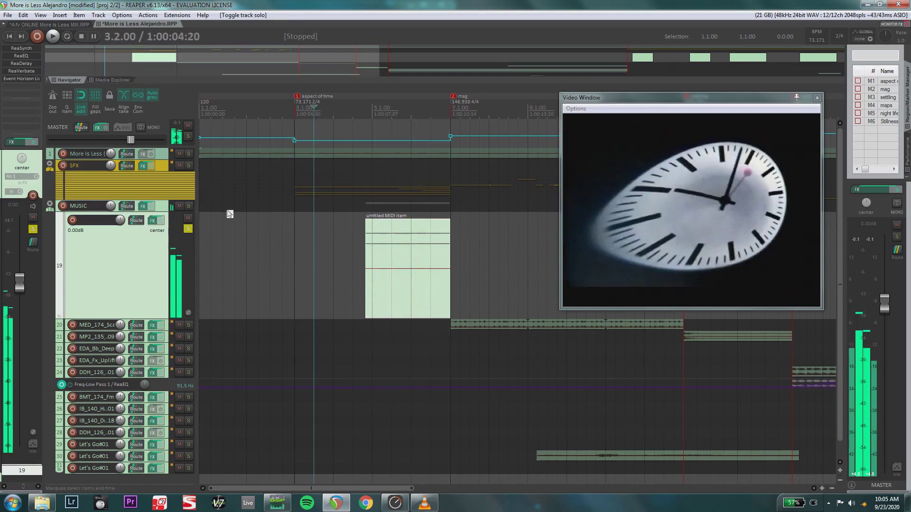
{"action": "left_click", "coordinate": [181, 230]}
{"action": "key", "text": "space"}
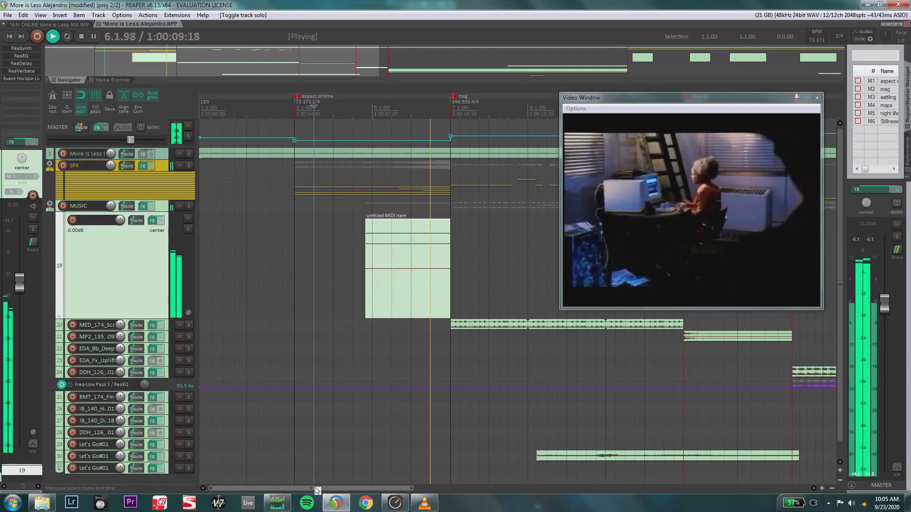
{"action": "key", "text": "space"}
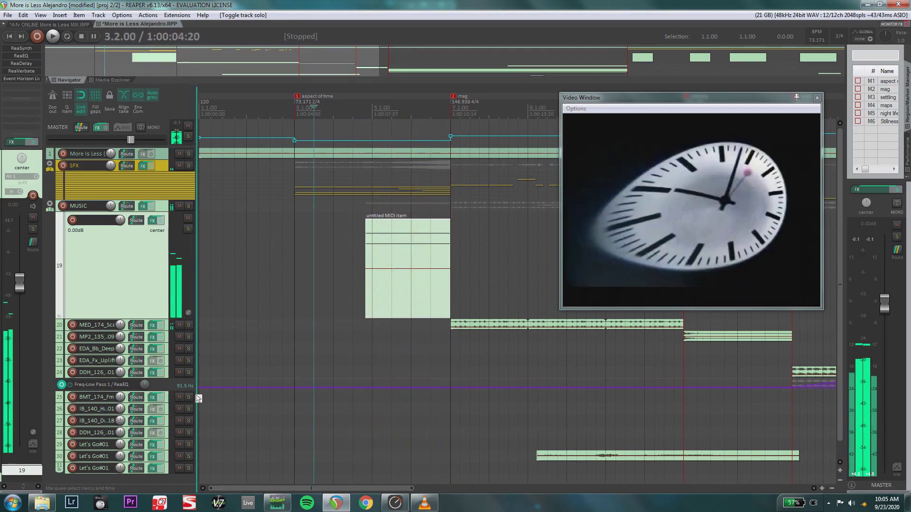
Step: Mute MUSIC tracks 20 to 31 and audition track 19's MIDI items from 32.3.00, just before the Stillness marker
{"action": "left_click_drag", "start_coordinate": [183, 325], "coordinate": [571, 485]}
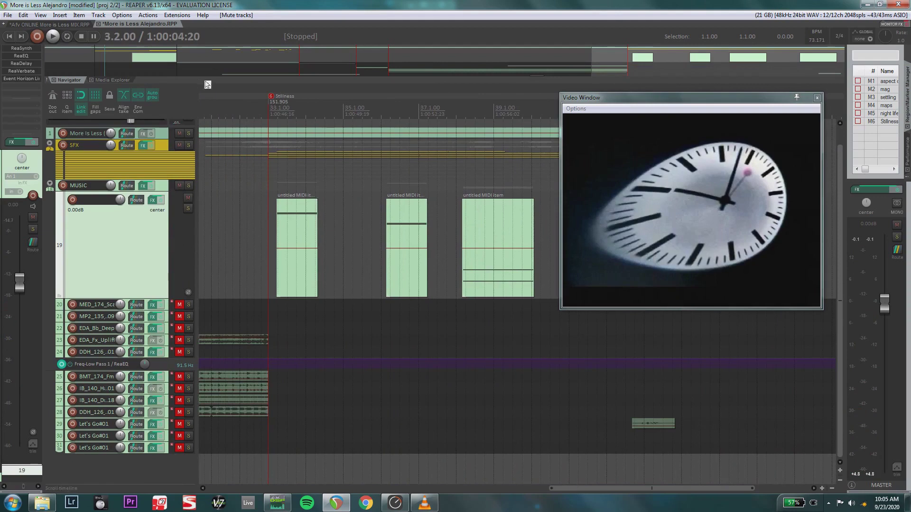
{"action": "left_click", "coordinate": [255, 117]}
{"action": "key", "text": "space"}
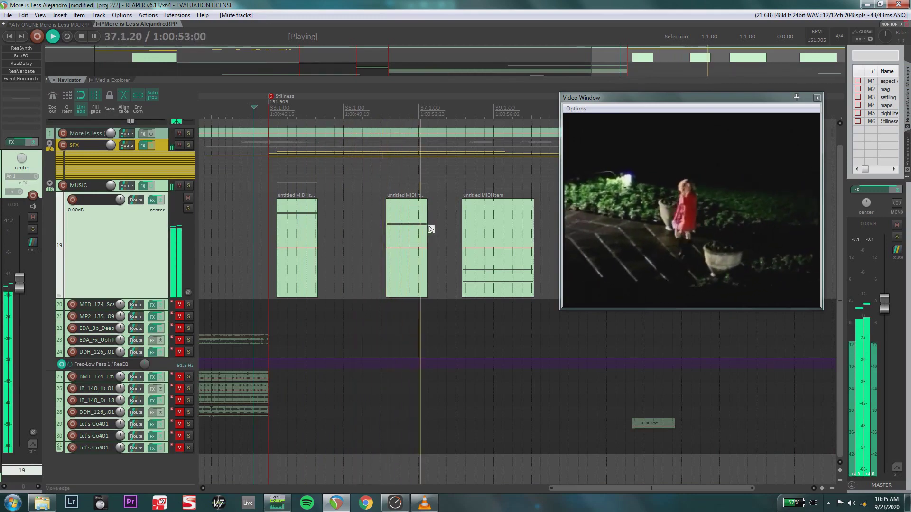
{"action": "scroll", "coordinate": [481, 288], "scroll_direction": "right", "scroll_amount": 5}
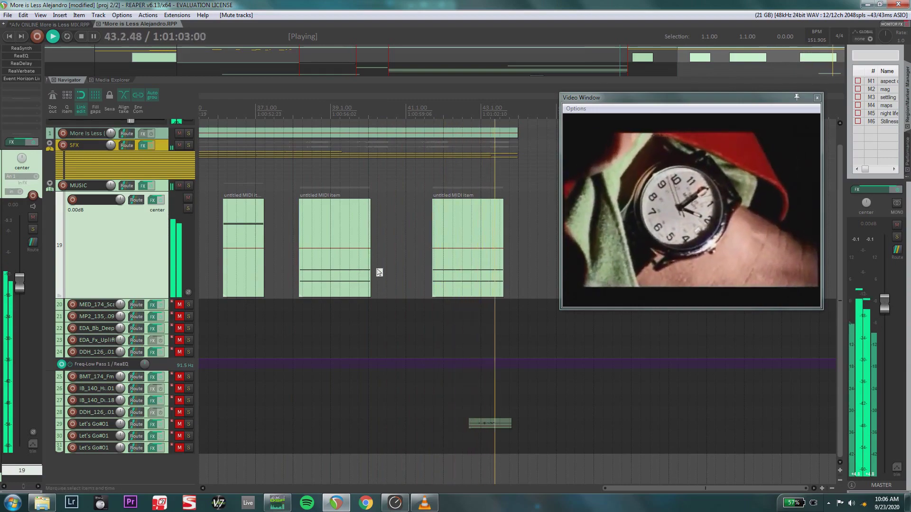
{"action": "key", "text": "space"}
Step: Return to the start of the project and shrink track 19 to its minimum height, leaving it unmuted
{"action": "scroll", "coordinate": [378, 272], "scroll_direction": "left", "scroll_amount": 10}
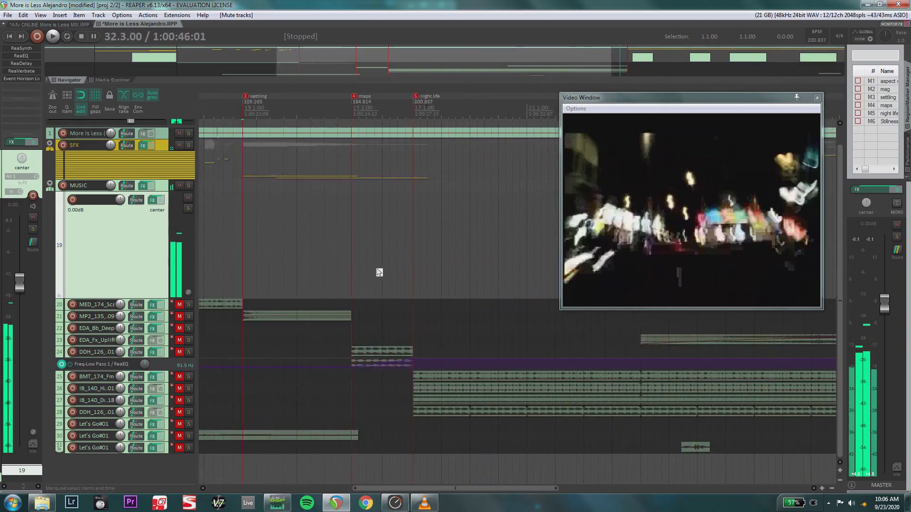
{"action": "scroll", "coordinate": [378, 272], "scroll_direction": "left", "scroll_amount": 4}
{"action": "key", "text": "F5"}
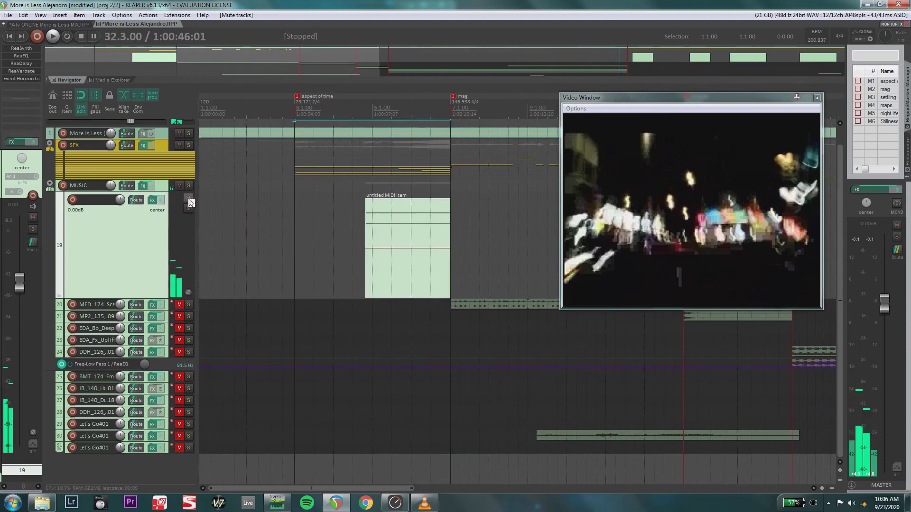
{"action": "left_click_drag", "start_coordinate": [105, 301], "coordinate": [102, 186]}
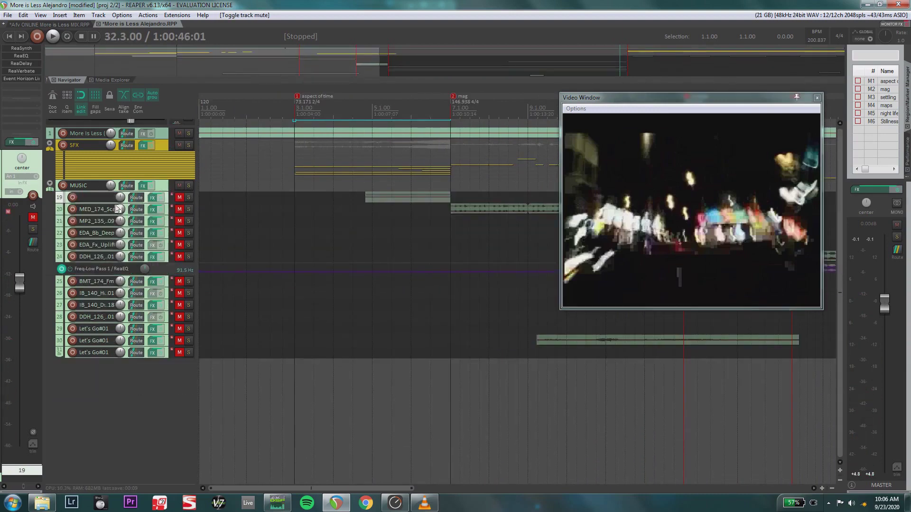
{"action": "key", "text": "F5"}
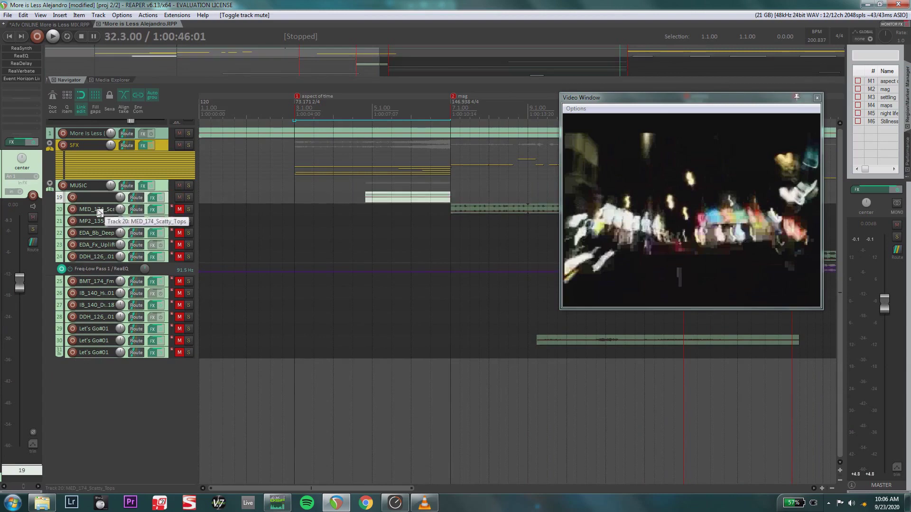
Step: Enlarge the MED_174_Scatty_Tops track, and turn tempo match on in the Media Explorer
{"action": "left_click", "coordinate": [100, 212]}
{"action": "left_click_drag", "start_coordinate": [98, 215], "coordinate": [92, 348]}
{"action": "left_click", "coordinate": [110, 80]}
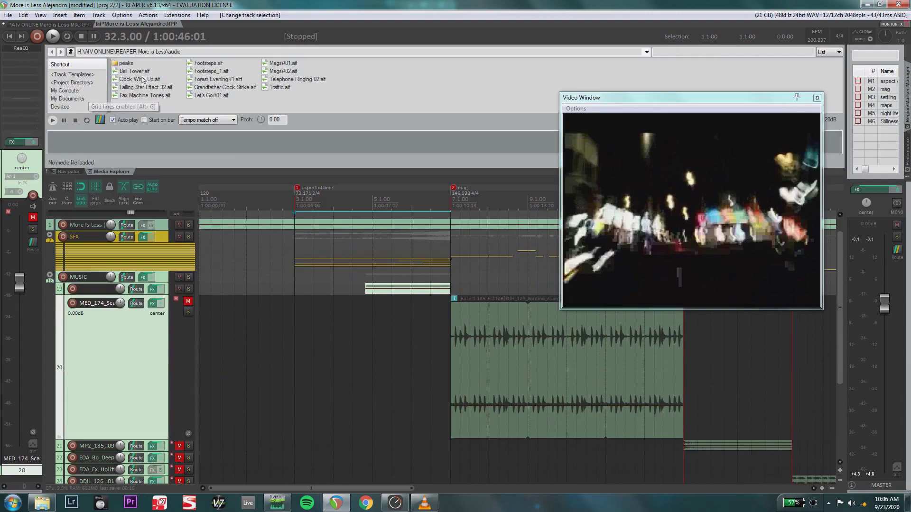
{"action": "left_click", "coordinate": [211, 121]}
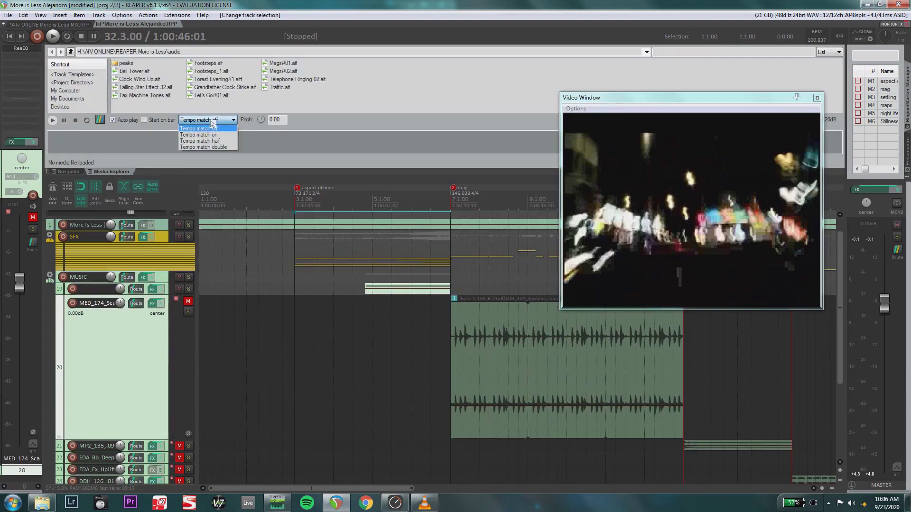
{"action": "left_click", "coordinate": [214, 135]}
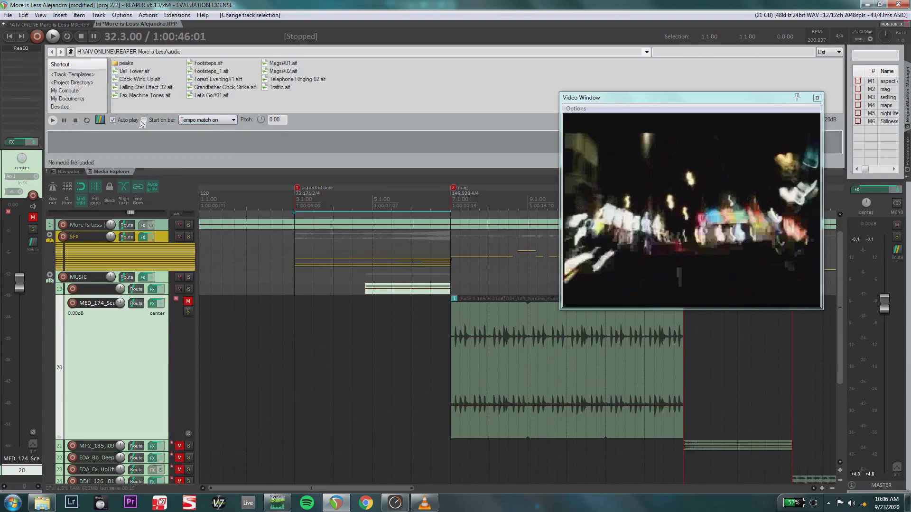
Step: Unmute the MED_174_Scatty_Tops track, play the mix from 6.1.00, and open the track's ReaEQ
{"action": "scroll", "coordinate": [419, 370], "scroll_direction": "right", "scroll_amount": 5}
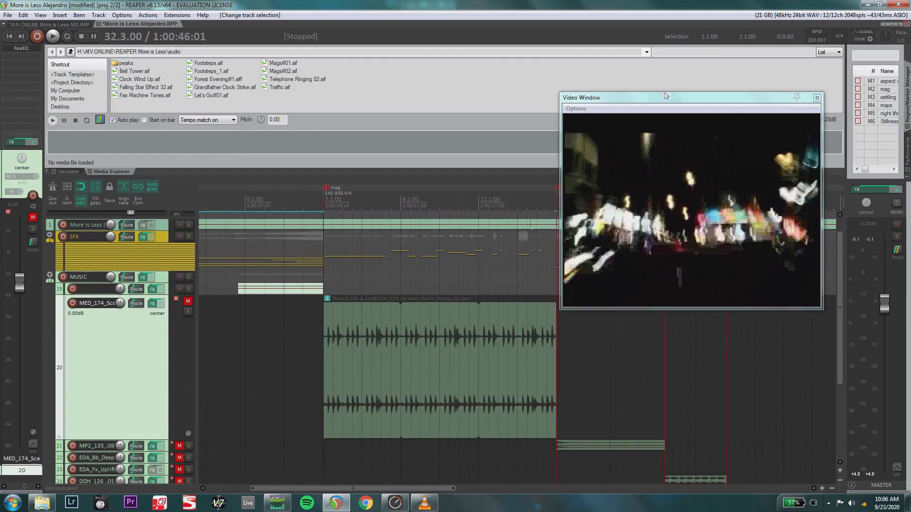
{"action": "left_click", "coordinate": [304, 201]}
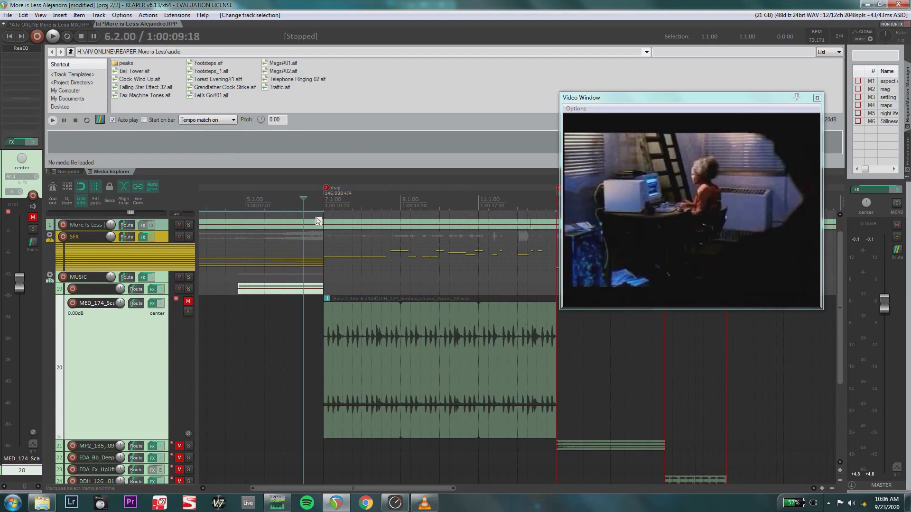
{"action": "left_click", "coordinate": [188, 303]}
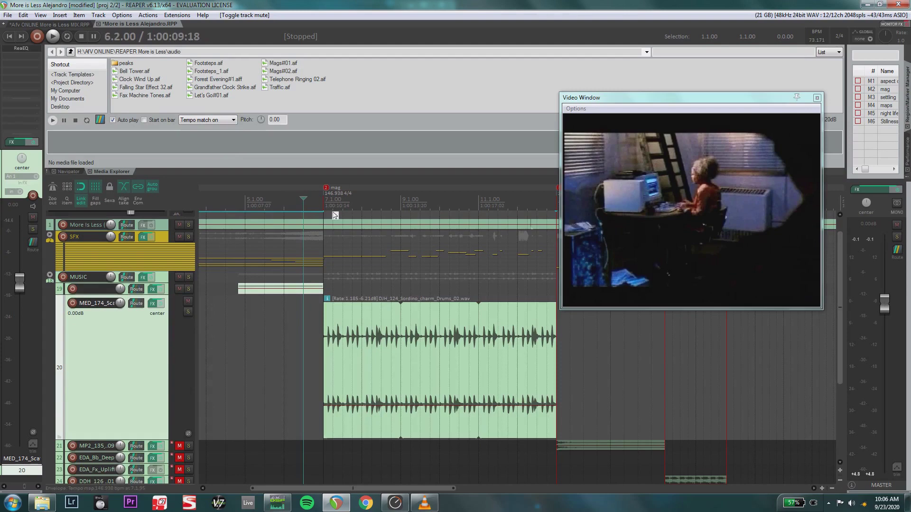
{"action": "left_click", "coordinate": [285, 205]}
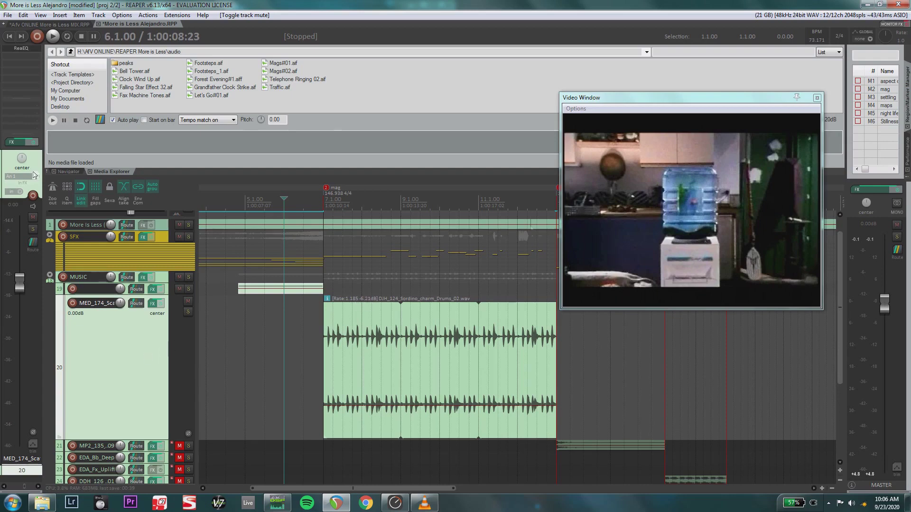
{"action": "key", "text": "space"}
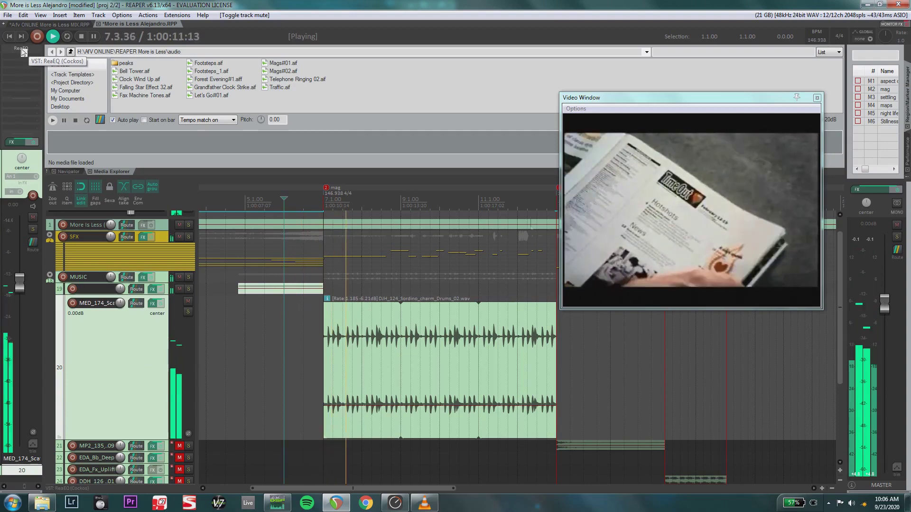
{"action": "left_click", "coordinate": [22, 52]}
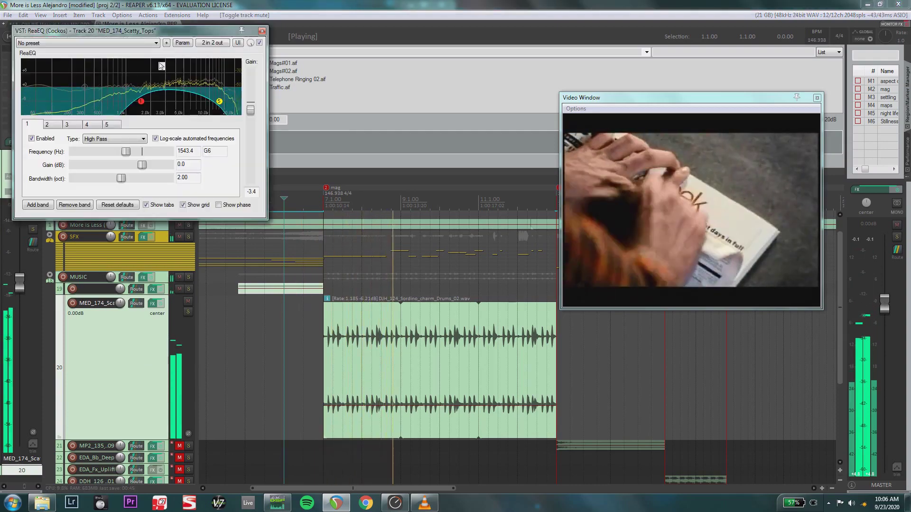
Step: Compare the playing mix with MED_174_Scatty_Tops' ReaEQ bypassed and re-enabled, and stop playback
{"action": "left_click", "coordinate": [259, 43]}
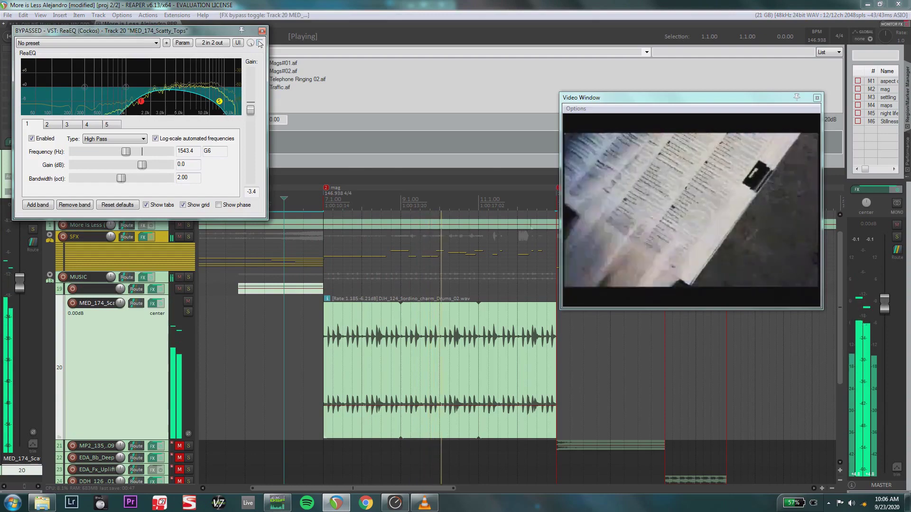
{"action": "left_click", "coordinate": [260, 44]}
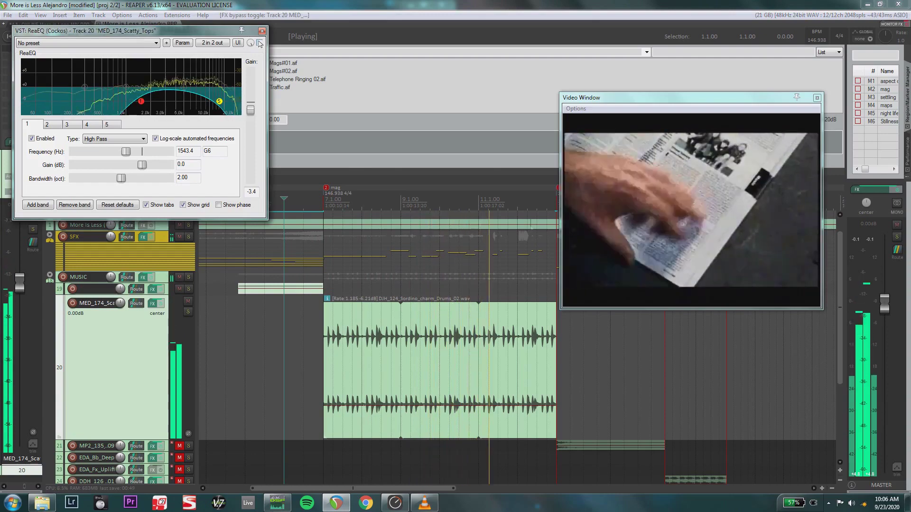
{"action": "key", "text": "space"}
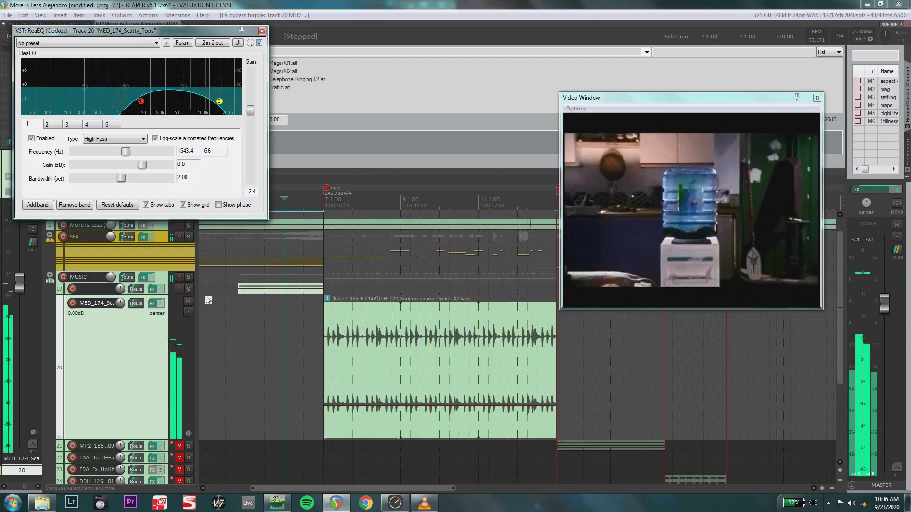
Step: Audition MED_174_Scatty_Tops soloed from the mag marker while toggling its ReaEQ, close the EQ and unsolo the track
{"action": "left_click", "coordinate": [188, 312]}
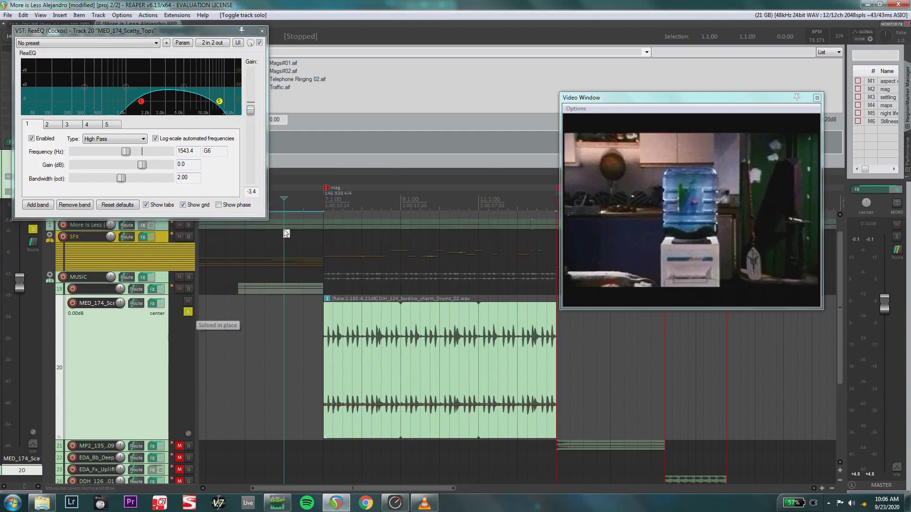
{"action": "left_click", "coordinate": [327, 192]}
{"action": "key", "text": "space"}
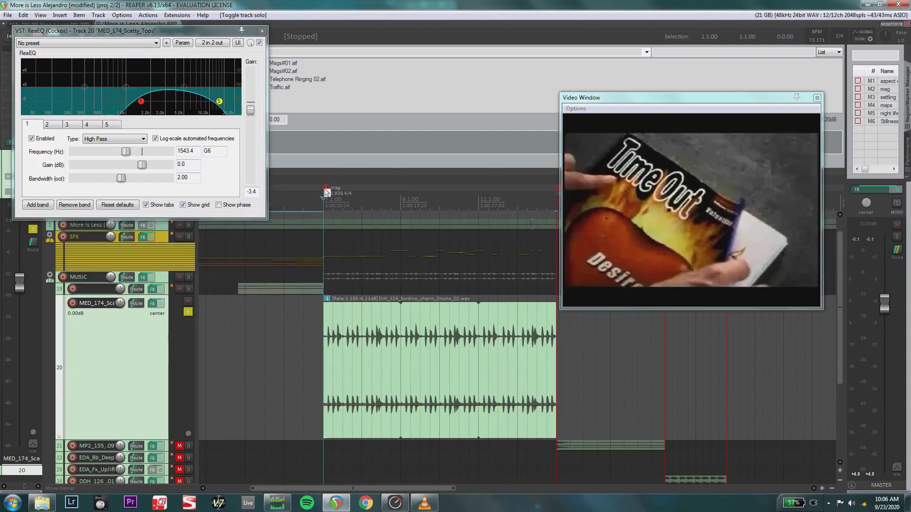
{"action": "left_click", "coordinate": [259, 43]}
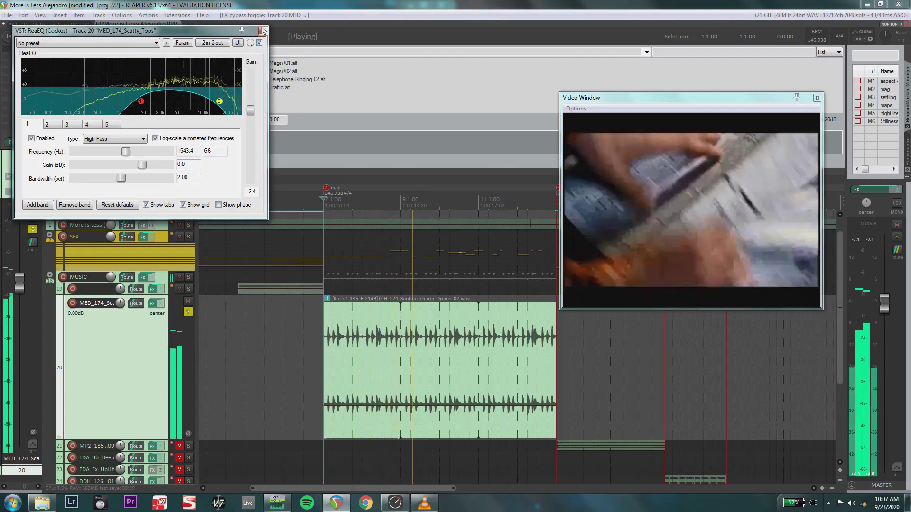
{"action": "left_click", "coordinate": [262, 30]}
{"action": "key", "text": "space"}
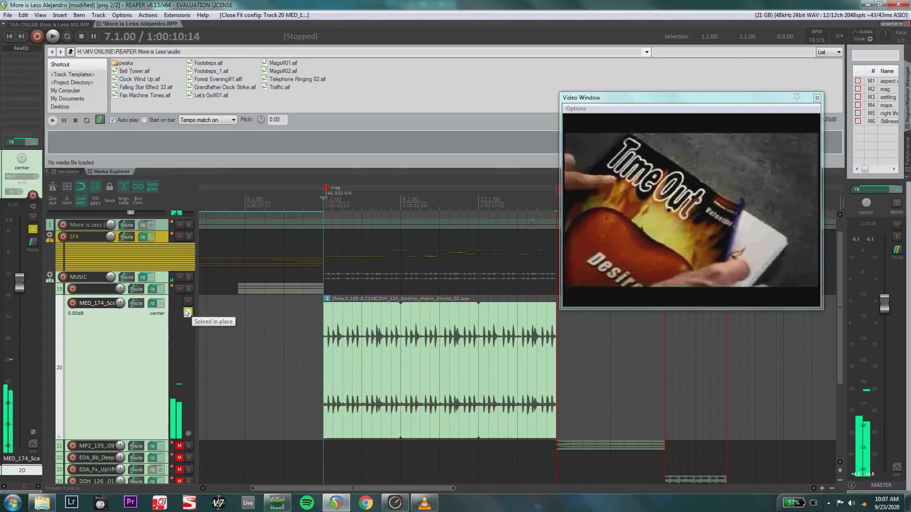
{"action": "left_click", "coordinate": [187, 311]}
Step: Shrink the MED_174_Scatty_Tops track to its minimum height, and enlarge and unmute the MP2_135_Drums_09 track
{"action": "left_click_drag", "start_coordinate": [106, 442], "coordinate": [108, 419]}
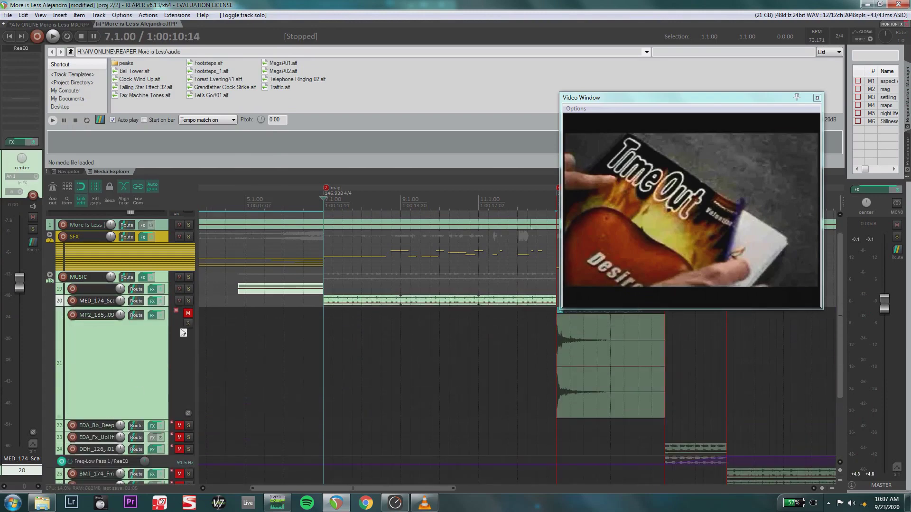
{"action": "left_click", "coordinate": [188, 314]}
Step: Select the MP2_135_Drums_09 track and audition its impact item from 12.3.00, just before the settling marker
{"action": "scroll", "coordinate": [488, 369], "scroll_direction": "right", "scroll_amount": 5}
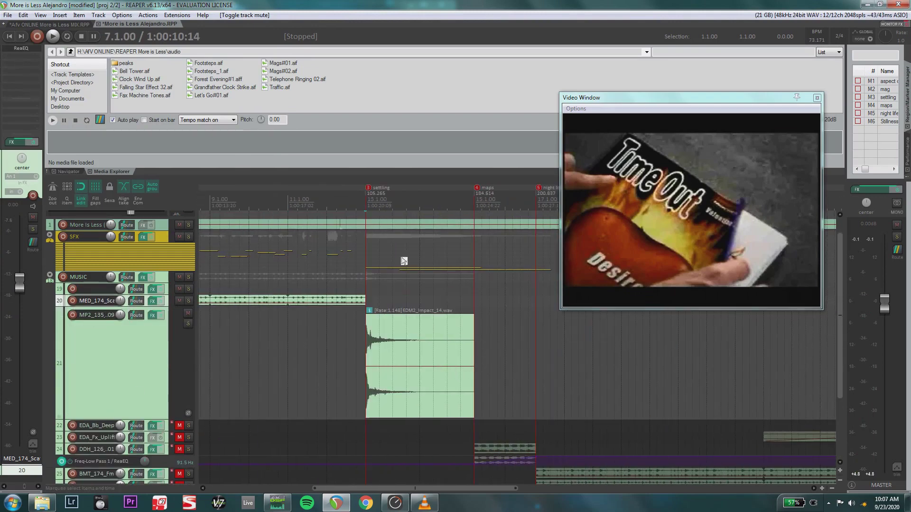
{"action": "left_click", "coordinate": [347, 203]}
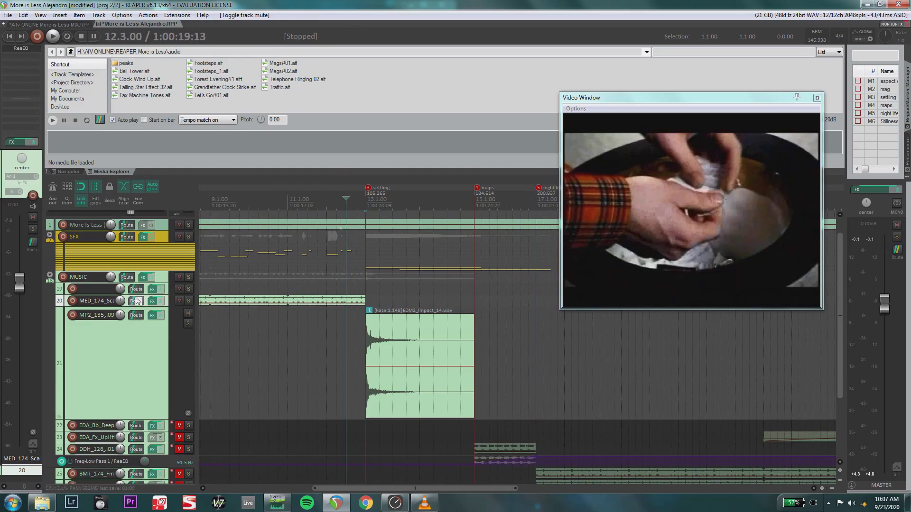
{"action": "left_click", "coordinate": [130, 336]}
{"action": "key", "text": "space"}
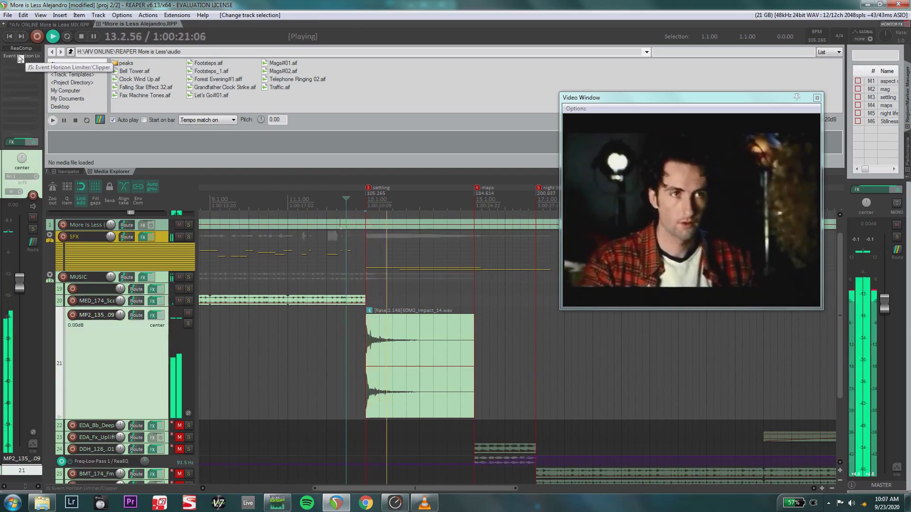
{"action": "key", "text": "space"}
Step: Open MP2_135_Drums_09's Event Horizon Limiter/Clipper and ReaComp, uncover both windows, and play the impact to watch the compression
{"action": "left_click", "coordinate": [20, 55]}
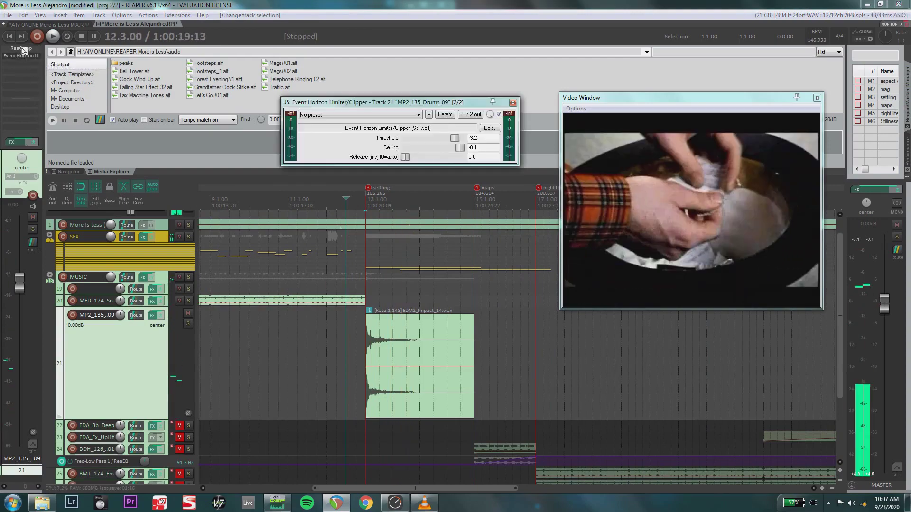
{"action": "left_click", "coordinate": [21, 48]}
{"action": "left_click_drag", "start_coordinate": [339, 79], "coordinate": [135, 37]}
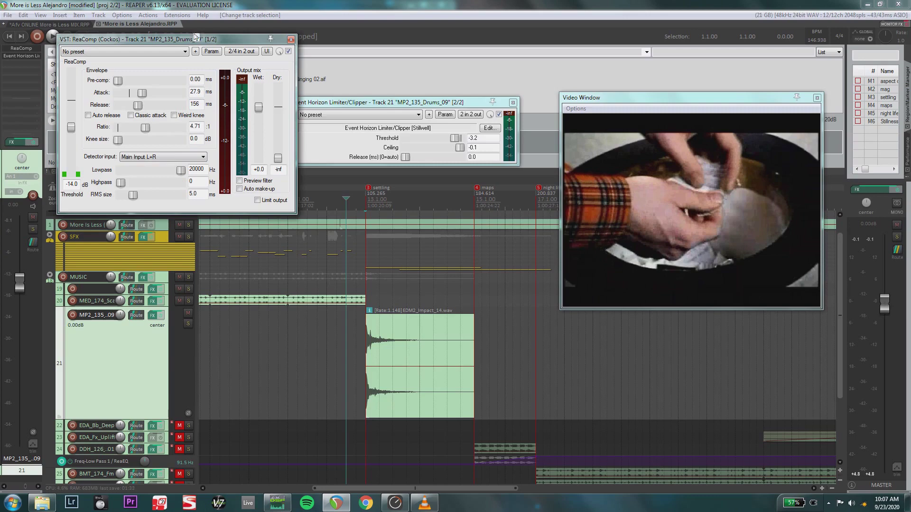
{"action": "key", "text": "space"}
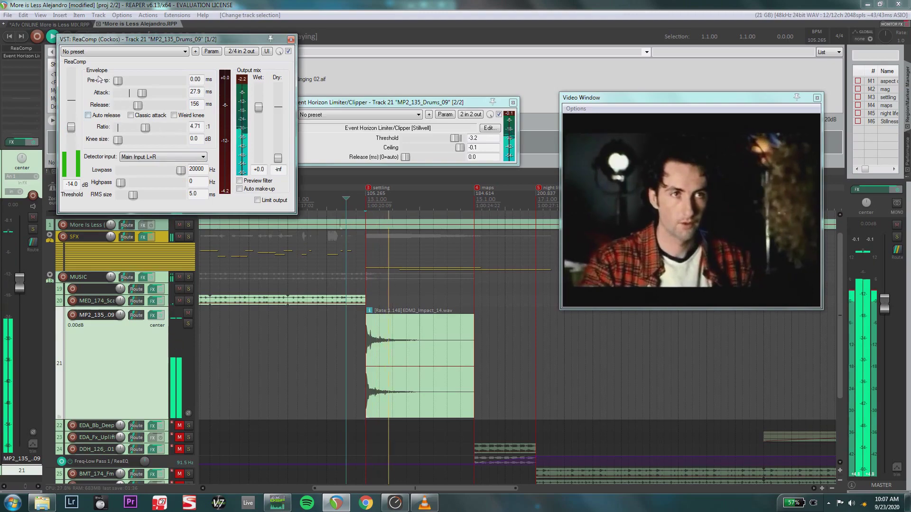
Step: Bring the Event Horizon Limiter/Clipper in front of ReaComp, replay briefly from 12.3.00, and close both effects
{"action": "left_click", "coordinate": [28, 56]}
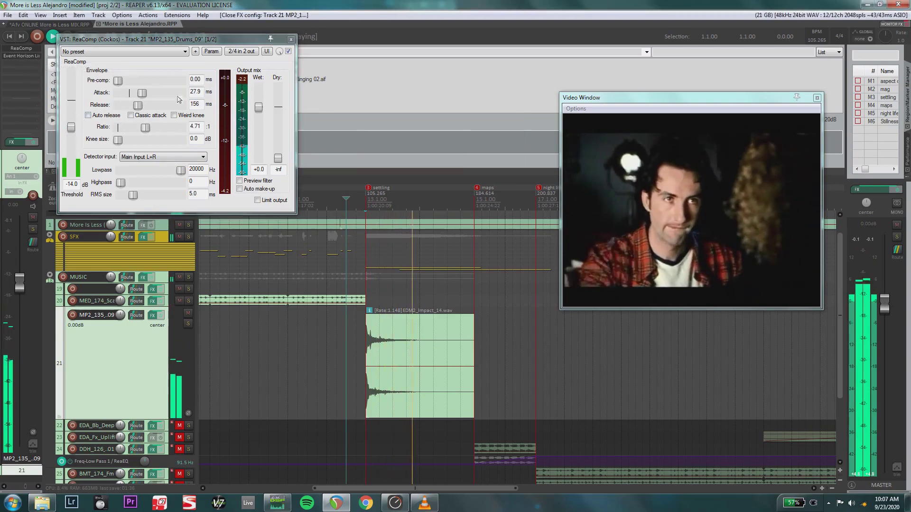
{"action": "left_click", "coordinate": [21, 55]}
{"action": "key", "text": "space"}
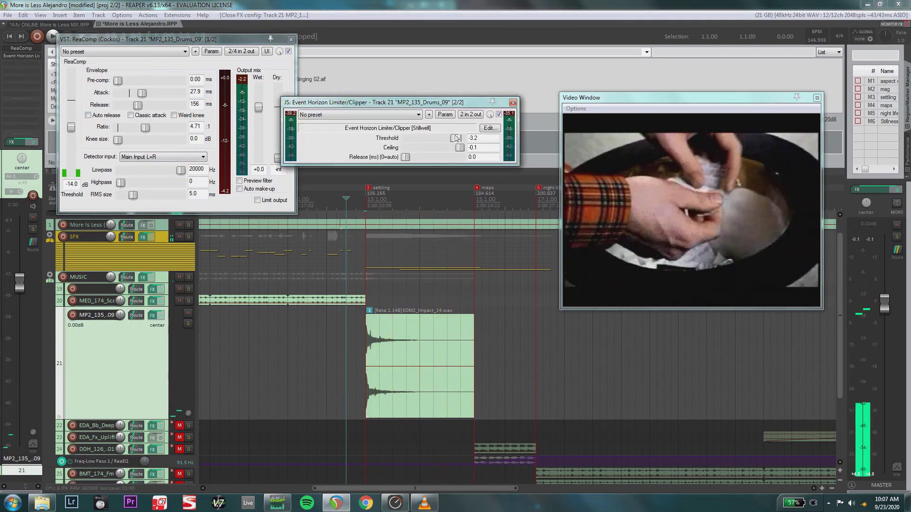
{"action": "key", "text": "space"}
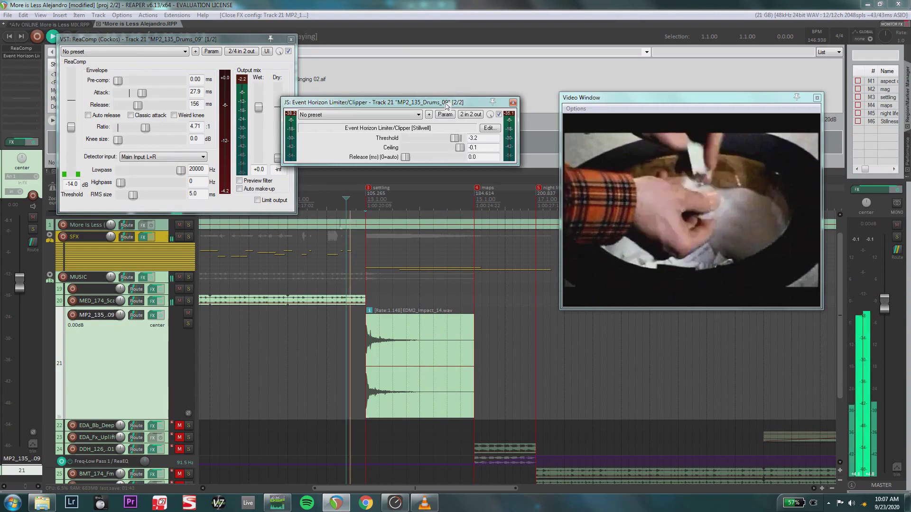
{"action": "key", "text": "space"}
{"action": "left_click", "coordinate": [513, 103]}
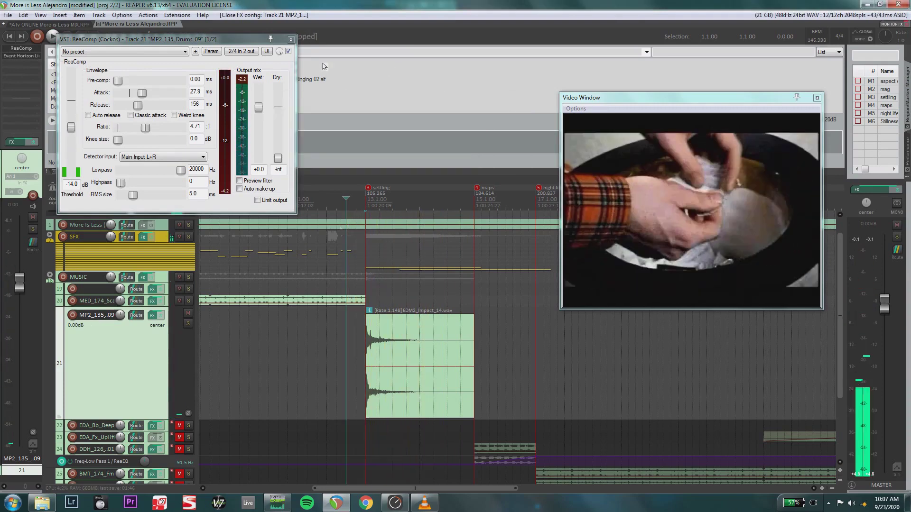
{"action": "left_click", "coordinate": [291, 39]}
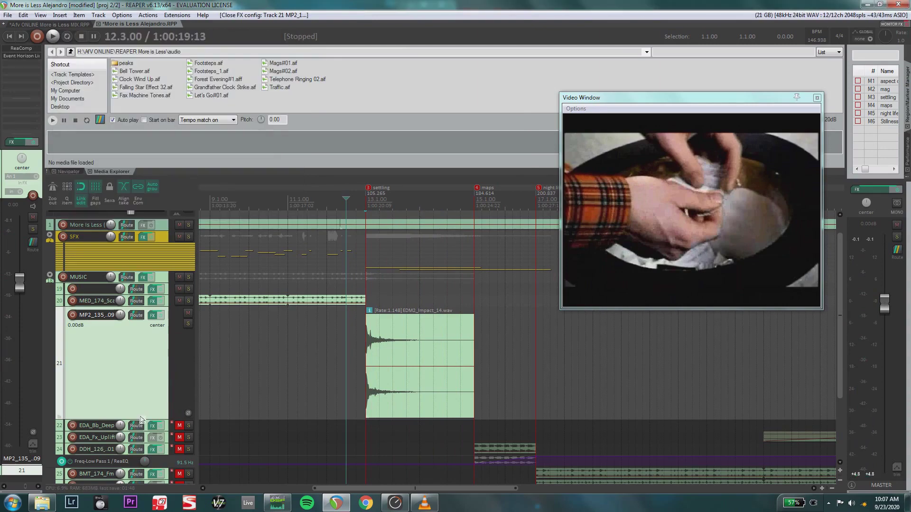
Step: Shrink the MP2_135_Drums_09 track, enlarge and select the EDA_Bb_Deeps track, and check the whole timeline for its items
{"action": "left_click_drag", "start_coordinate": [147, 421], "coordinate": [120, 452]}
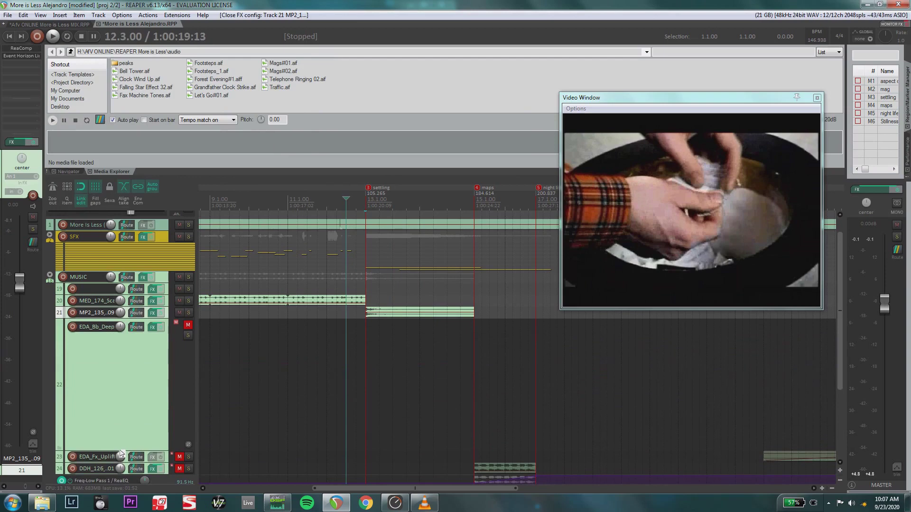
{"action": "left_click", "coordinate": [93, 403]}
{"action": "scroll", "coordinate": [348, 409], "scroll_direction": "right", "scroll_amount": 10}
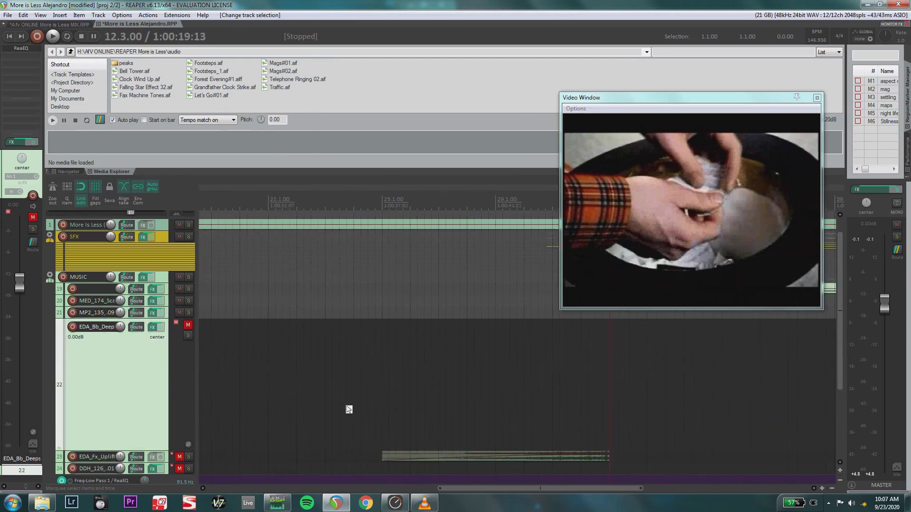
{"action": "scroll", "coordinate": [348, 409], "scroll_direction": "right", "scroll_amount": 4}
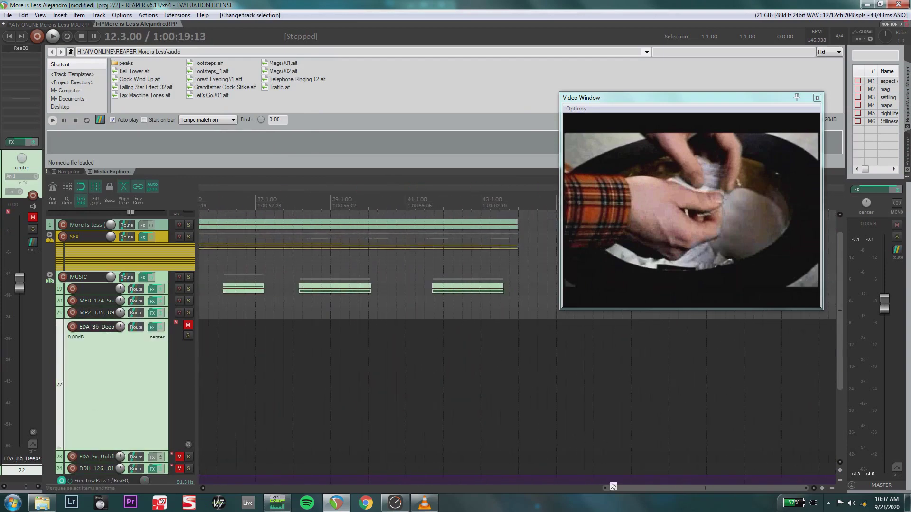
{"action": "left_click_drag", "start_coordinate": [613, 486], "coordinate": [55, 392]}
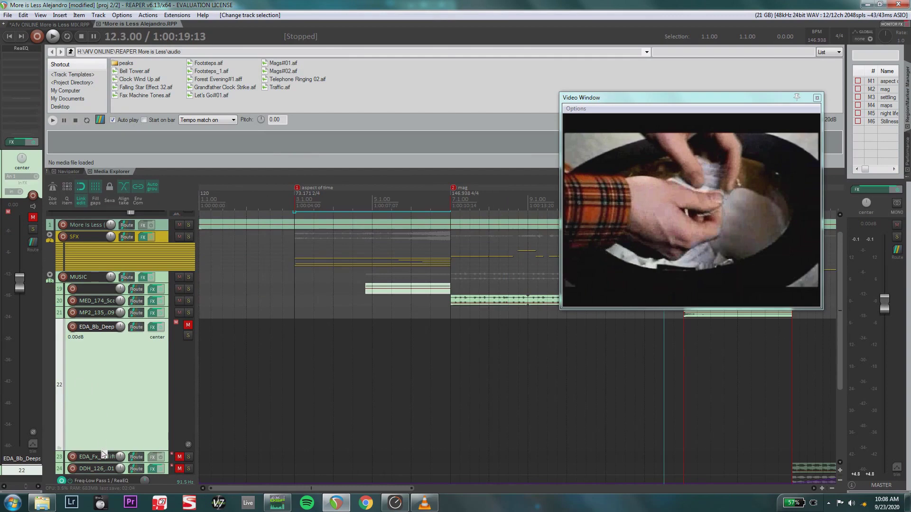
Step: Shrink the EDA_Bb_Deeps track back to its minimum height and unmute it
{"action": "left_click_drag", "start_coordinate": [102, 451], "coordinate": [107, 324]}
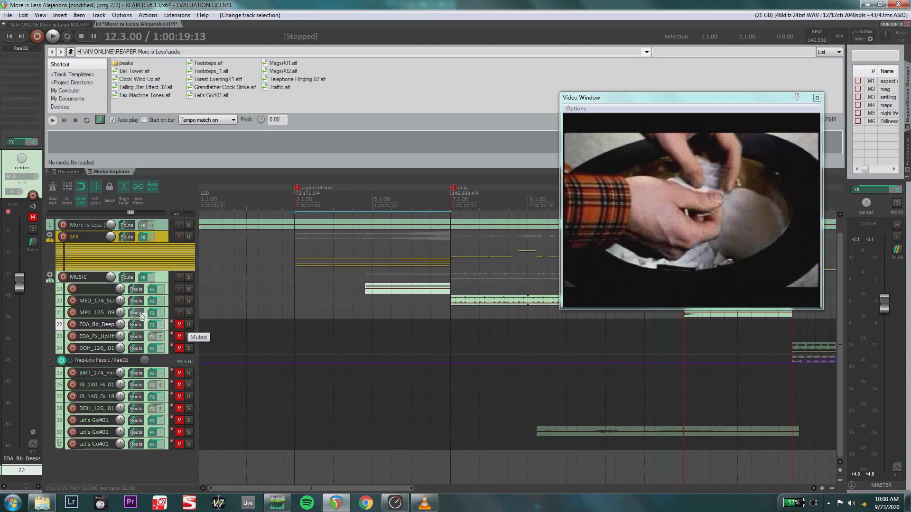
{"action": "left_click", "coordinate": [107, 313]}
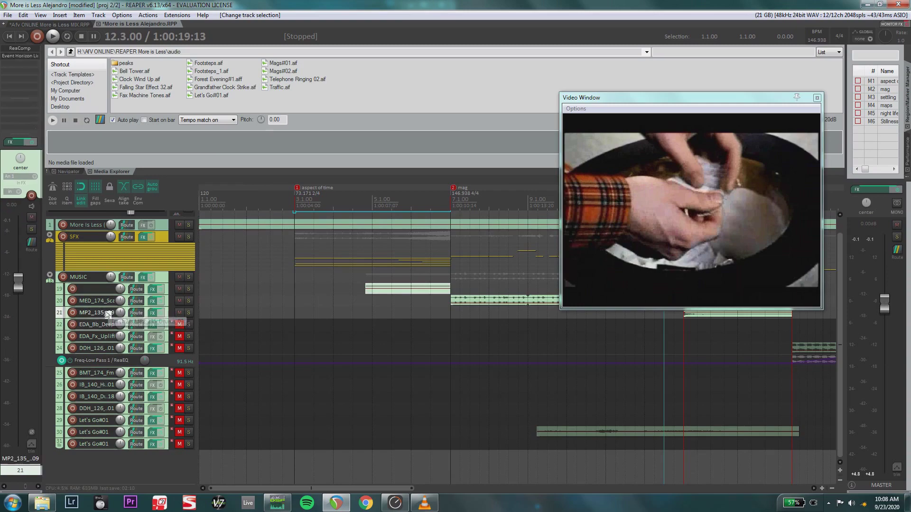
{"action": "left_click", "coordinate": [179, 326]}
{"action": "left_click_drag", "start_coordinate": [360, 487], "coordinate": [159, 452]}
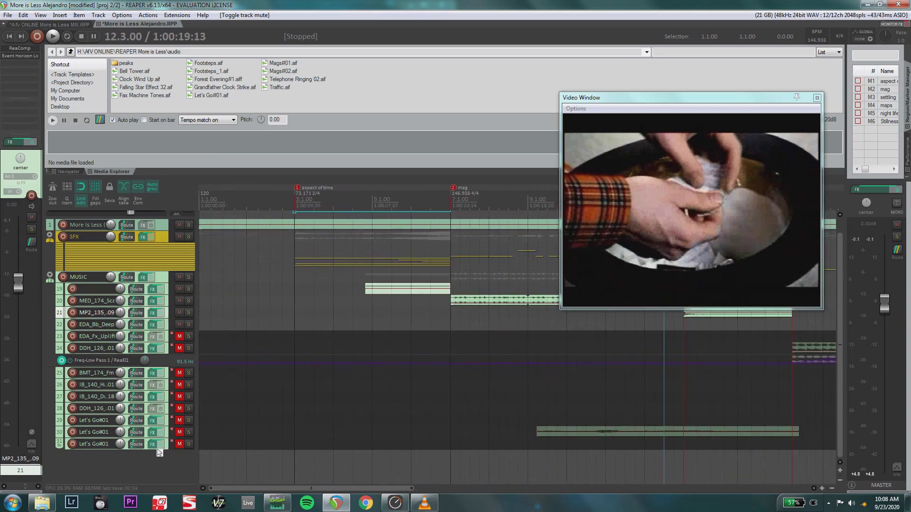
Step: Unmute, select and enlarge the EDA_Fx_Uplifter_People track
{"action": "left_click", "coordinate": [180, 337]}
{"action": "left_click", "coordinate": [104, 340]}
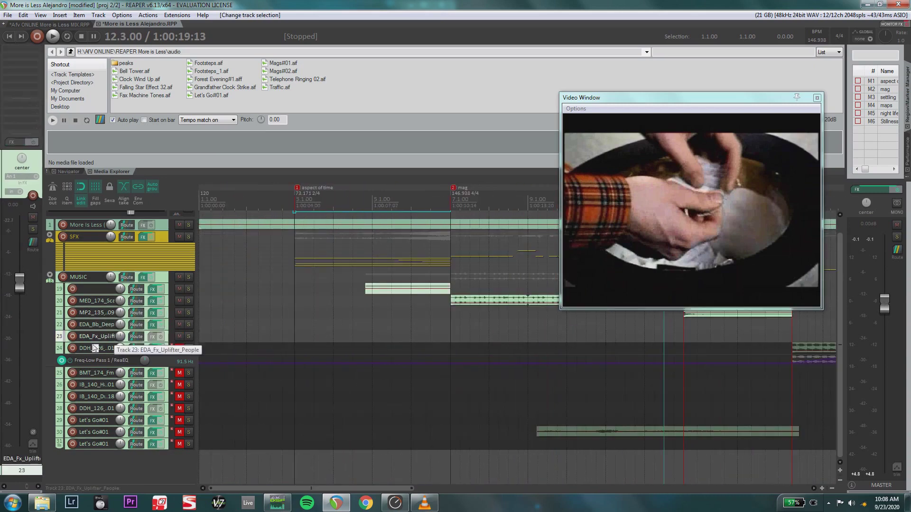
{"action": "left_click_drag", "start_coordinate": [93, 343], "coordinate": [103, 424]}
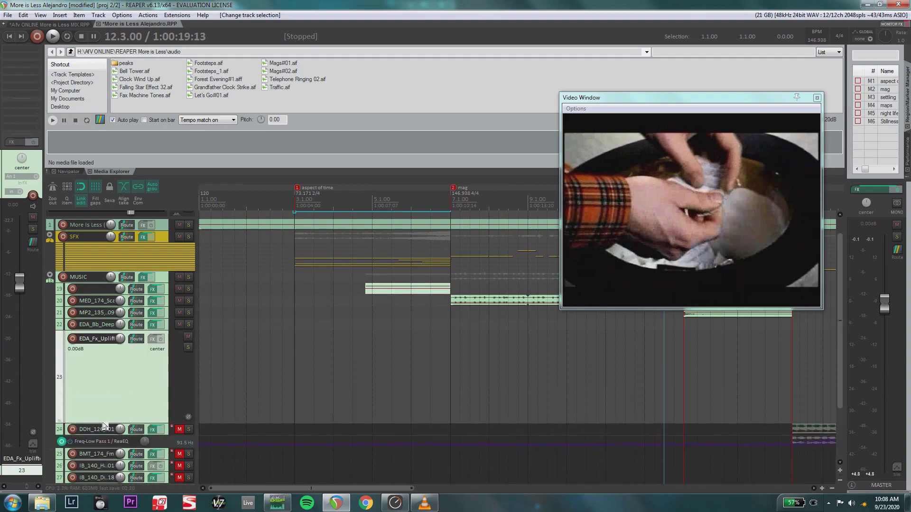
Step: Play the mix from 23.3.00 to audition the uplifter item leading into the Stillness marker
{"action": "scroll", "coordinate": [383, 378], "scroll_direction": "right", "scroll_amount": 11}
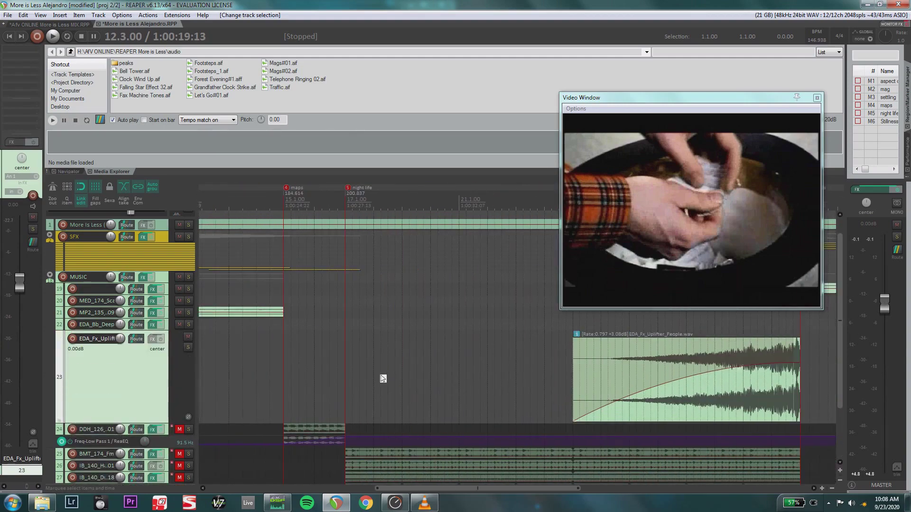
{"action": "scroll", "coordinate": [383, 379], "scroll_direction": "right", "scroll_amount": 3}
{"action": "left_click", "coordinate": [276, 203]}
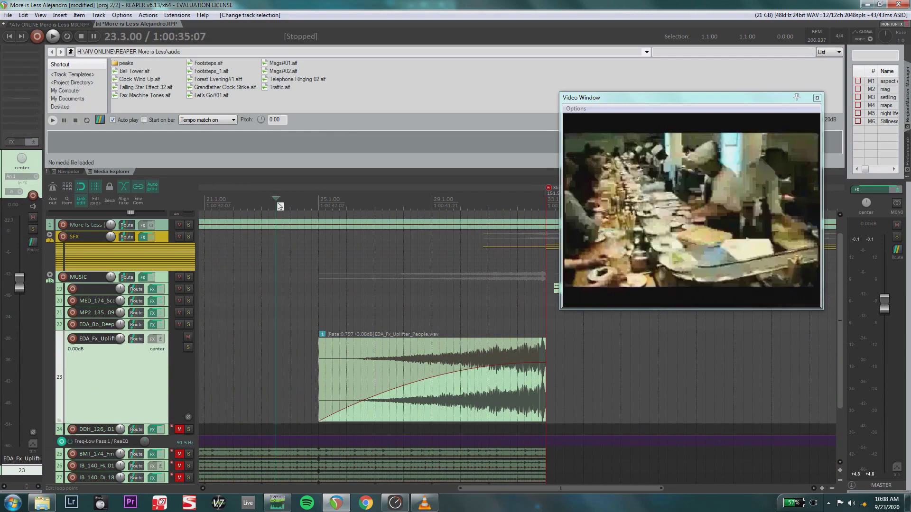
{"action": "key", "text": "space"}
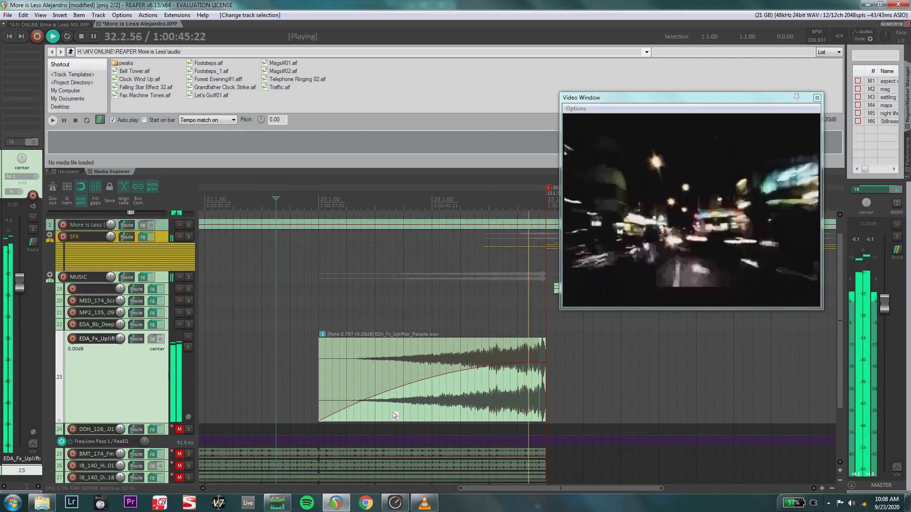
{"action": "key", "text": "space"}
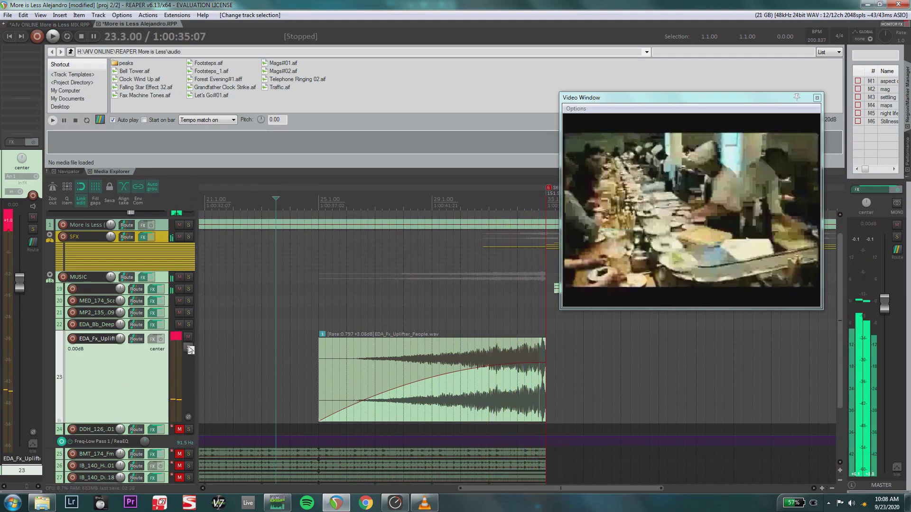
Step: Solo the EDA_Fx_Uplifter_People track, set the time selection to its uplifter item, play it through, and reset the track's clip indicator
{"action": "left_click", "coordinate": [188, 348]}
{"action": "key", "text": "space"}
{"action": "double_click", "coordinate": [432, 407]}
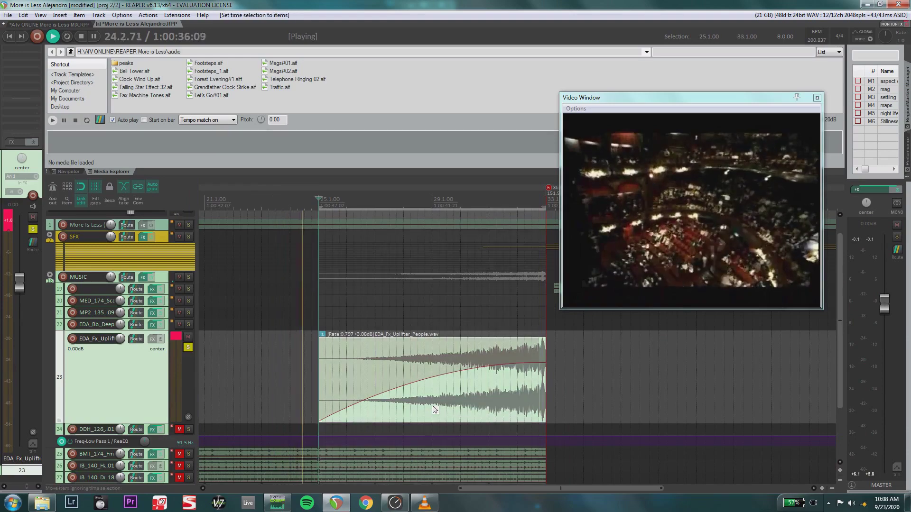
{"action": "left_click", "coordinate": [622, 340]}
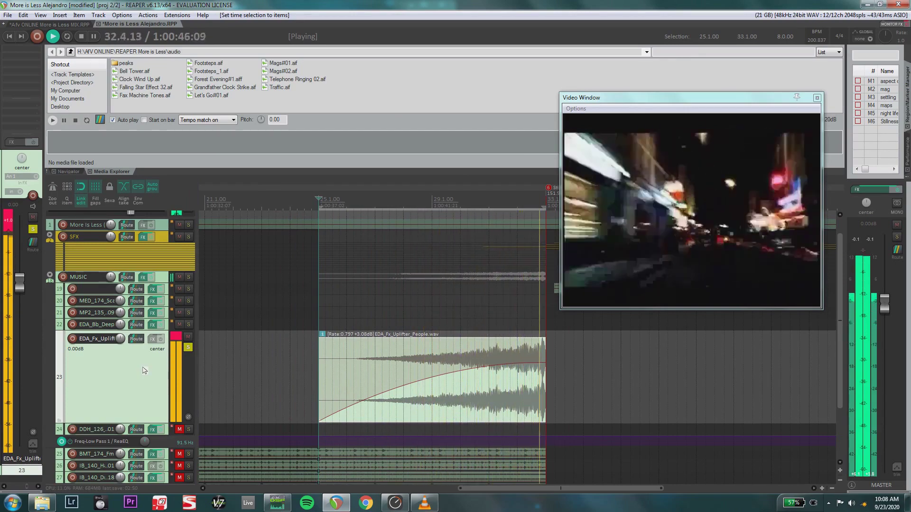
{"action": "key", "text": "space"}
{"action": "left_click", "coordinate": [179, 351]}
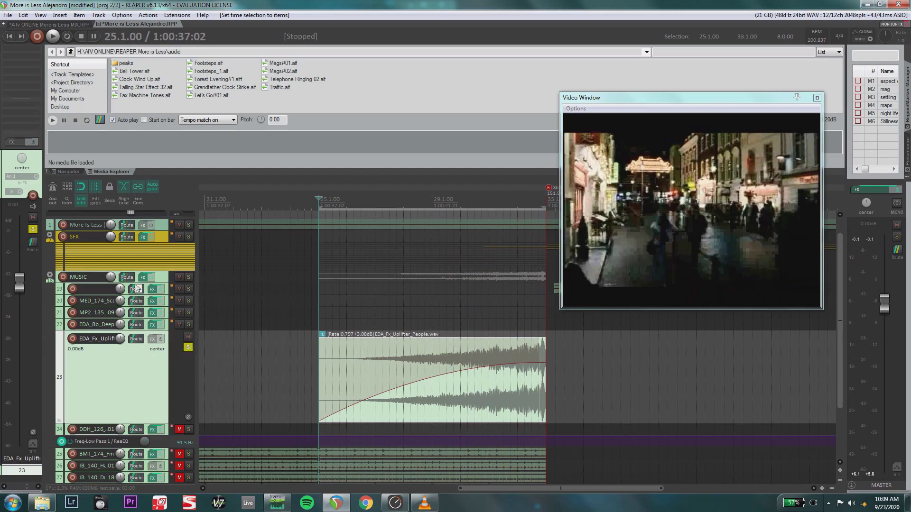
Step: Unsolo and shrink the EDA_Fx_Uplifter_People track, and enlarge the DDH_126_DL_CHIBA_01 track below it
{"action": "left_click", "coordinate": [188, 347]}
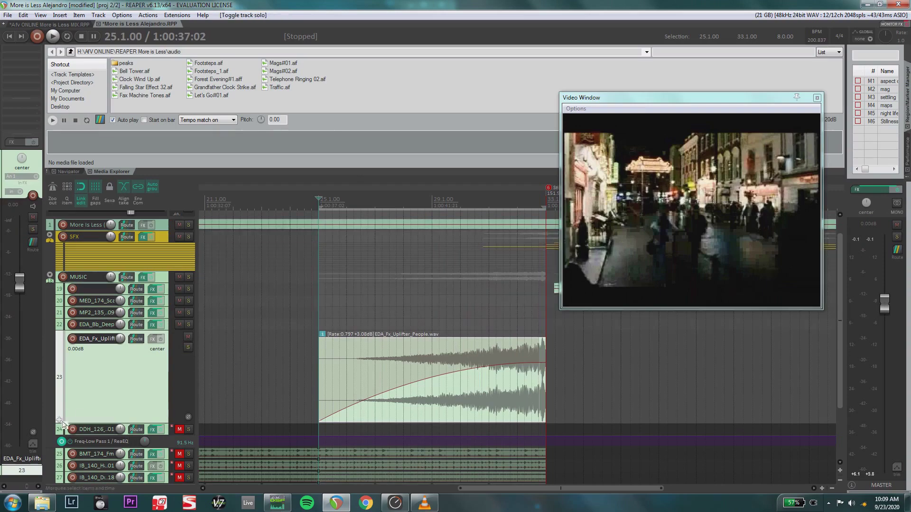
{"action": "left_click_drag", "start_coordinate": [98, 419], "coordinate": [108, 463]}
{"action": "scroll", "coordinate": [389, 396], "scroll_direction": "left", "scroll_amount": 1}
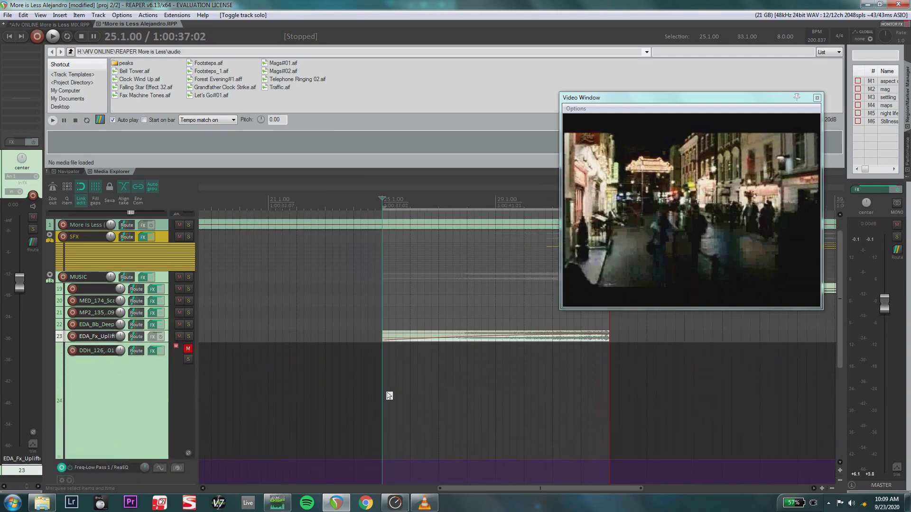
Step: Unmute and select the DDH_126_DL_CHIBA_01 track and play from 14.4.00, just before the maps marker, to audition its loop
{"action": "scroll", "coordinate": [389, 396], "scroll_direction": "left", "scroll_amount": 3}
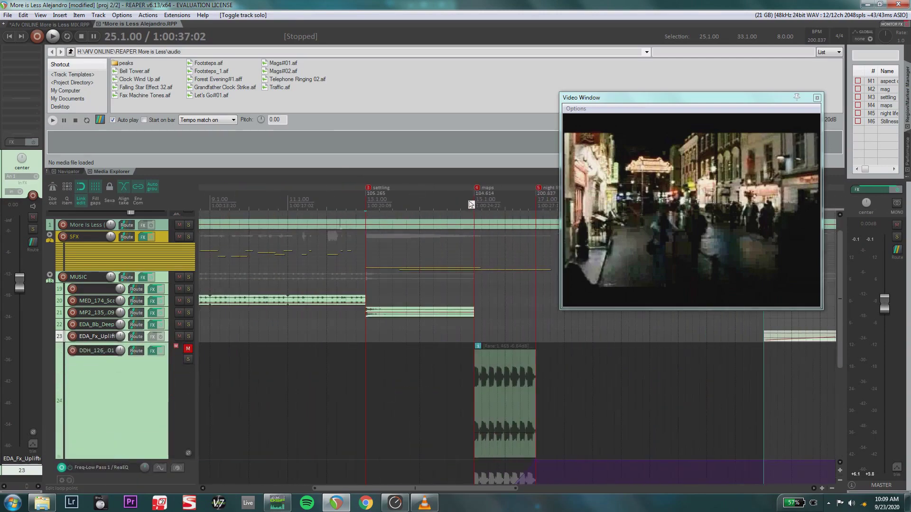
{"action": "left_click", "coordinate": [461, 204]}
{"action": "left_click", "coordinate": [189, 351]}
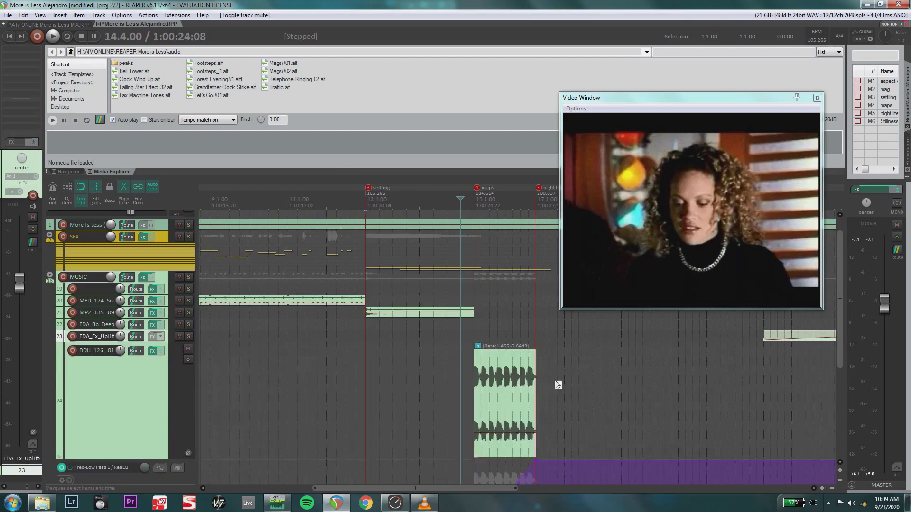
{"action": "scroll", "coordinate": [558, 385], "scroll_direction": "right", "scroll_amount": 2}
{"action": "left_click", "coordinate": [115, 396]}
{"action": "key", "text": "space"}
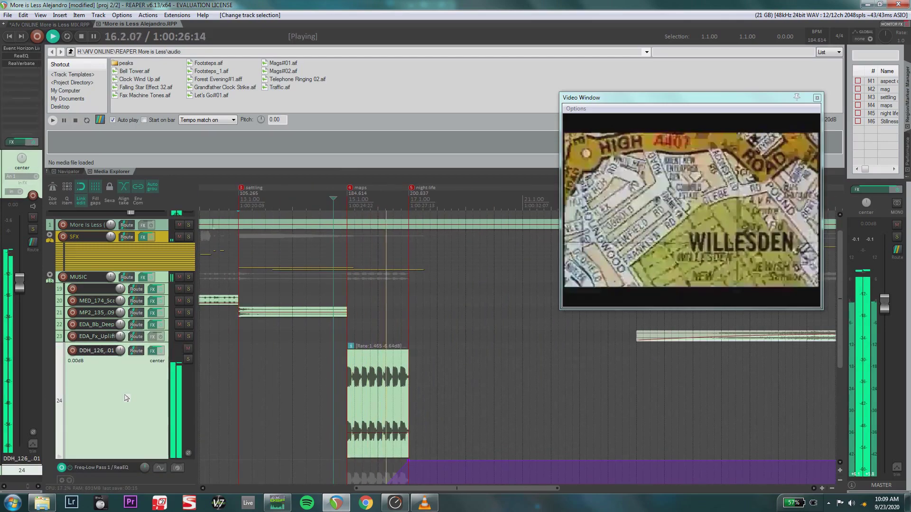
{"action": "key", "text": "space"}
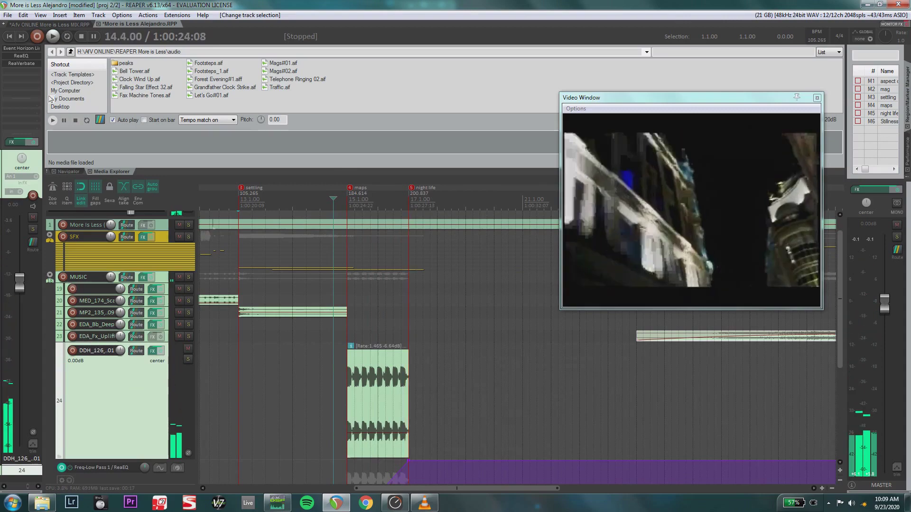
Step: Bypass all effects on the DDH_126_DL_CHIBA_01 track and play from 14.4.00 to hear the unprocessed loop
{"action": "left_click", "coordinate": [26, 142]}
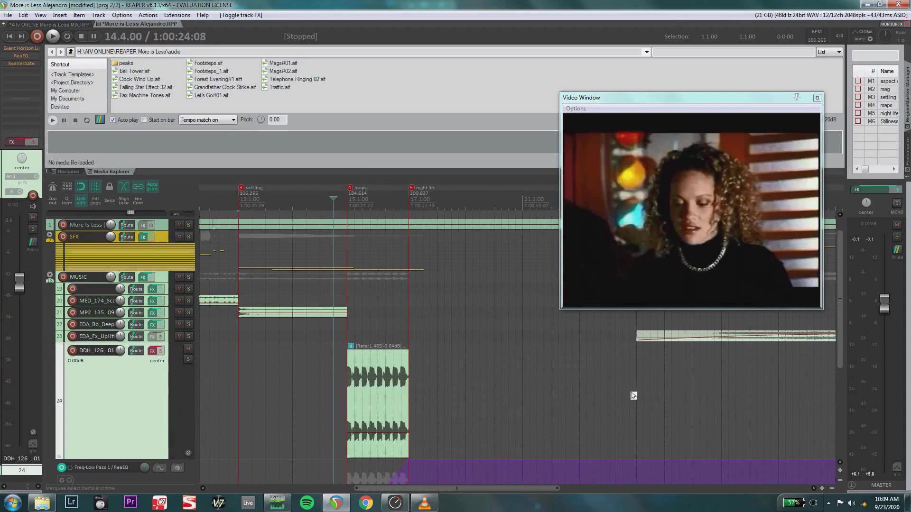
{"action": "scroll", "coordinate": [840, 342], "scroll_direction": "down", "scroll_amount": 3}
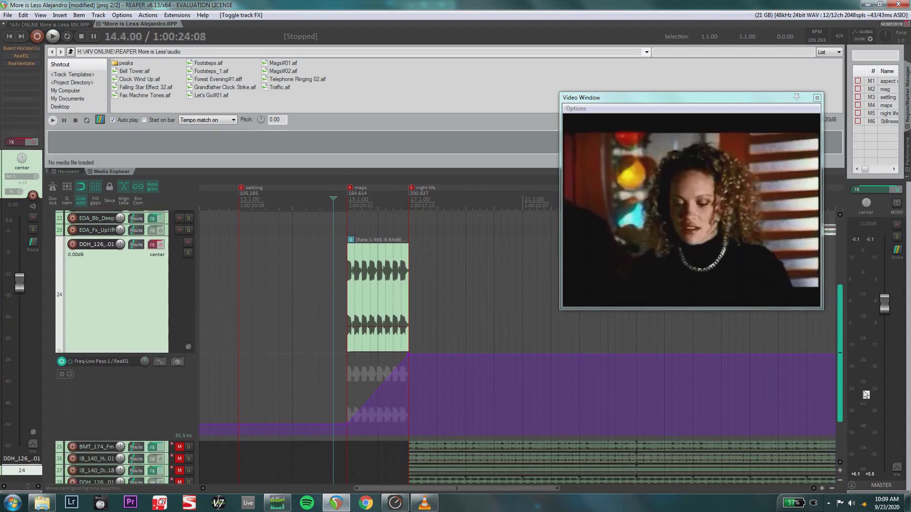
{"action": "key", "text": "space"}
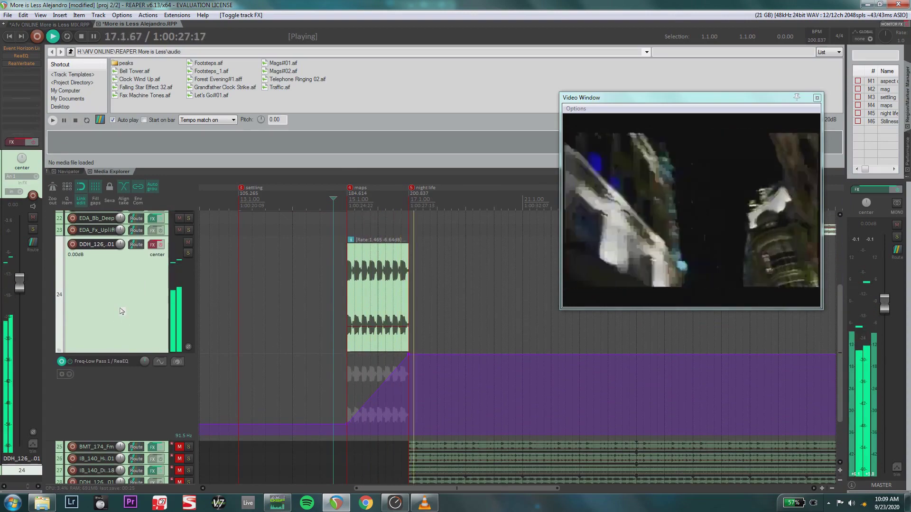
{"action": "key", "text": "space"}
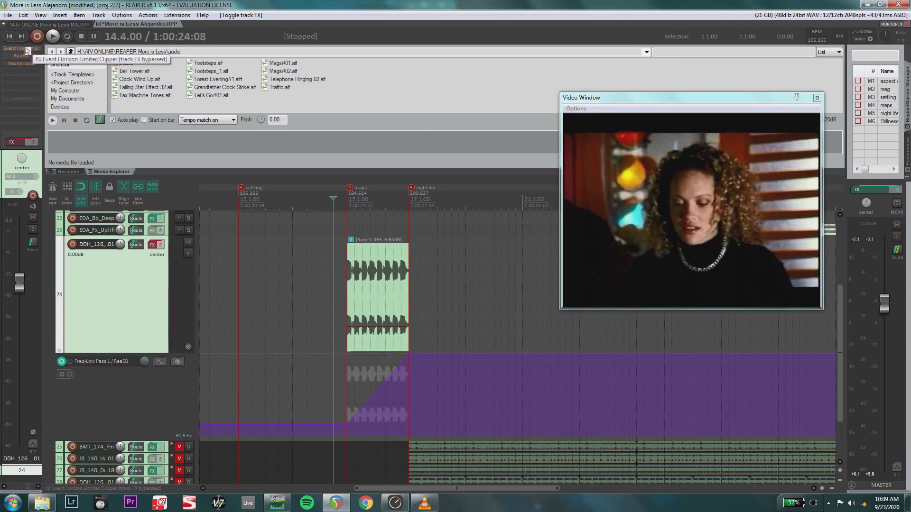
Step: Re-enable the track's effects chain with ReaEQ and ReaVerbate bypassed, and open the Event Horizon Limiter/Clipper
{"action": "left_click", "coordinate": [33, 142]}
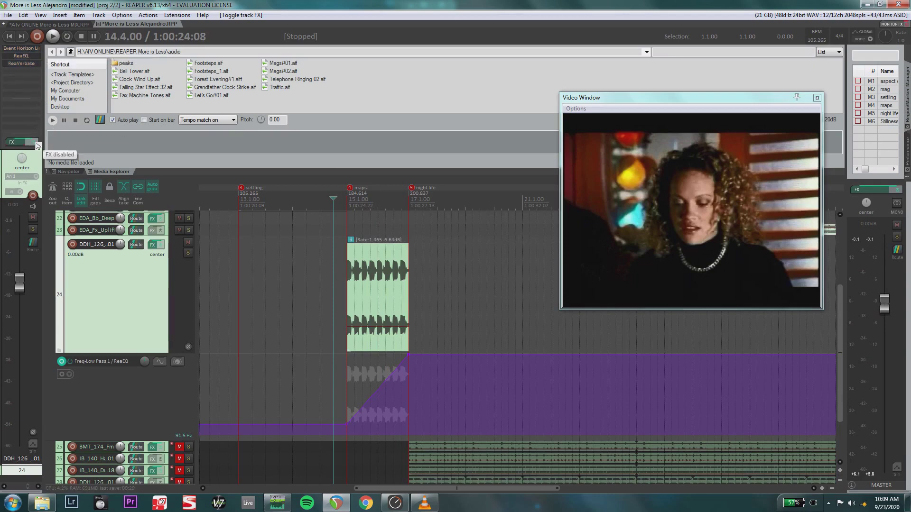
{"action": "left_click", "coordinate": [16, 49]}
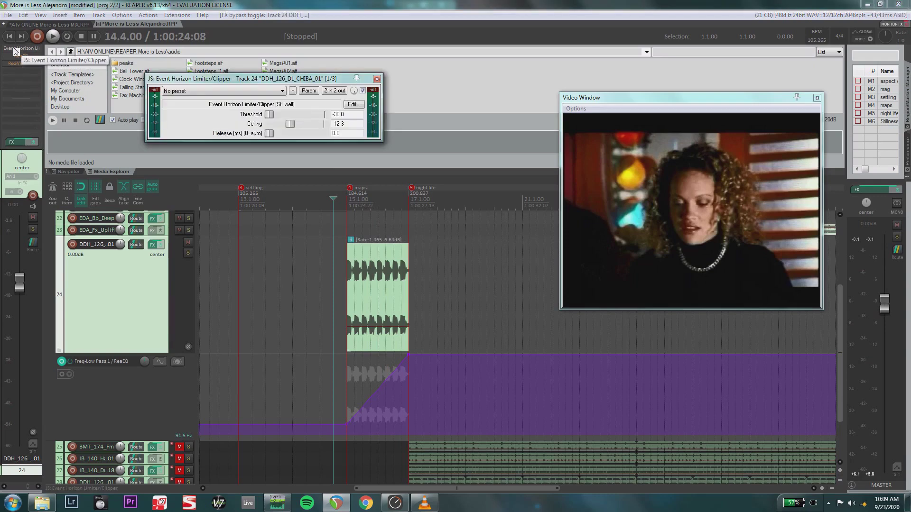
{"action": "left_click_drag", "start_coordinate": [250, 81], "coordinate": [221, 83]}
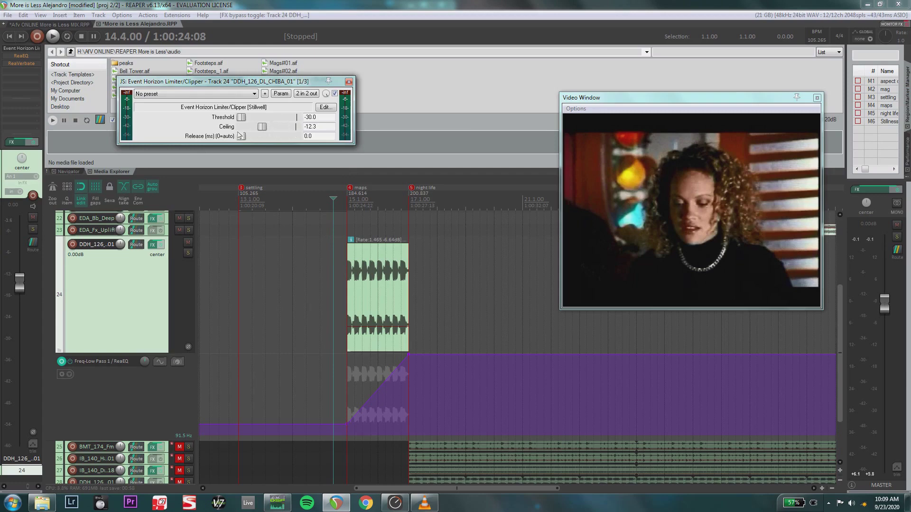
Step: Compare the loop with the Event Horizon Limiter/Clipper bypassed and active, playing from 14.4.00
{"action": "key", "text": "space"}
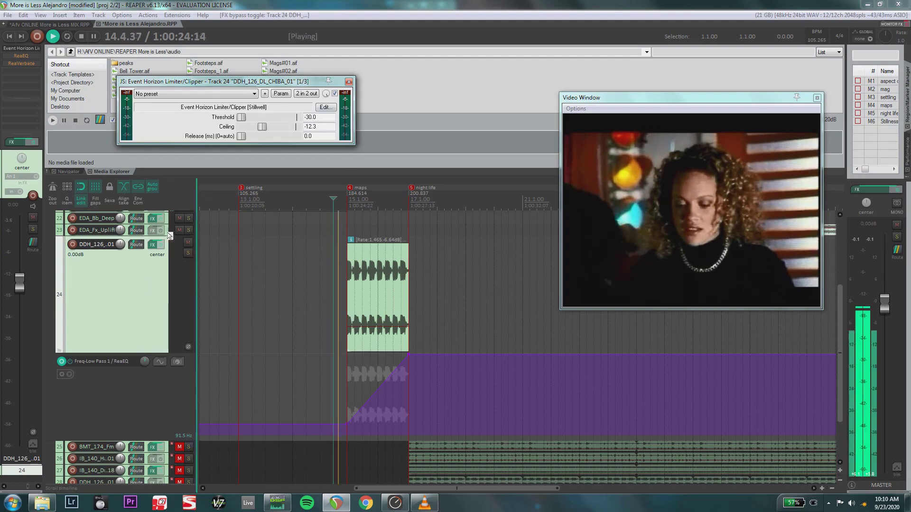
{"action": "left_click", "coordinate": [335, 95]}
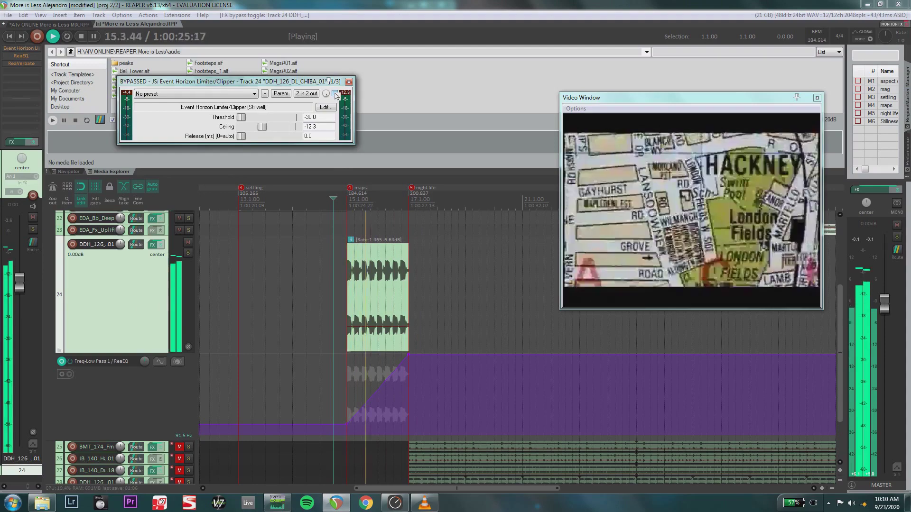
{"action": "key", "text": "space"}
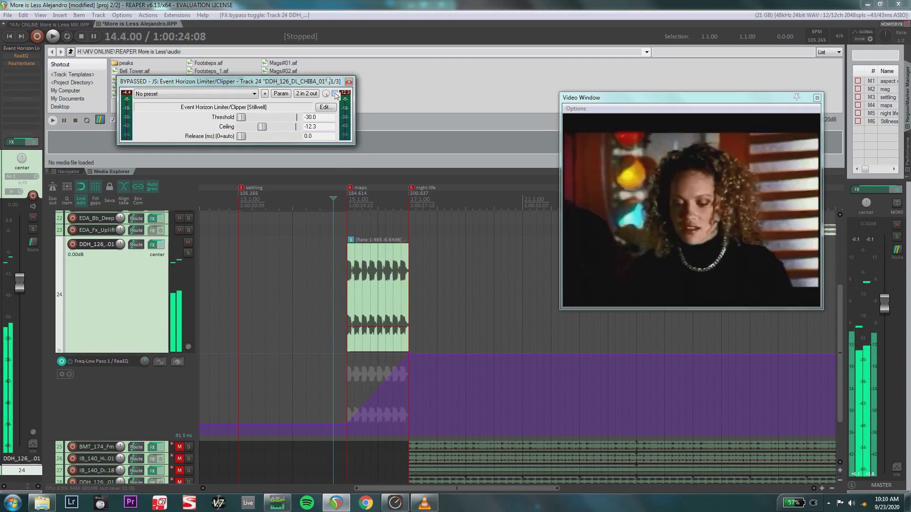
{"action": "left_click", "coordinate": [334, 95]}
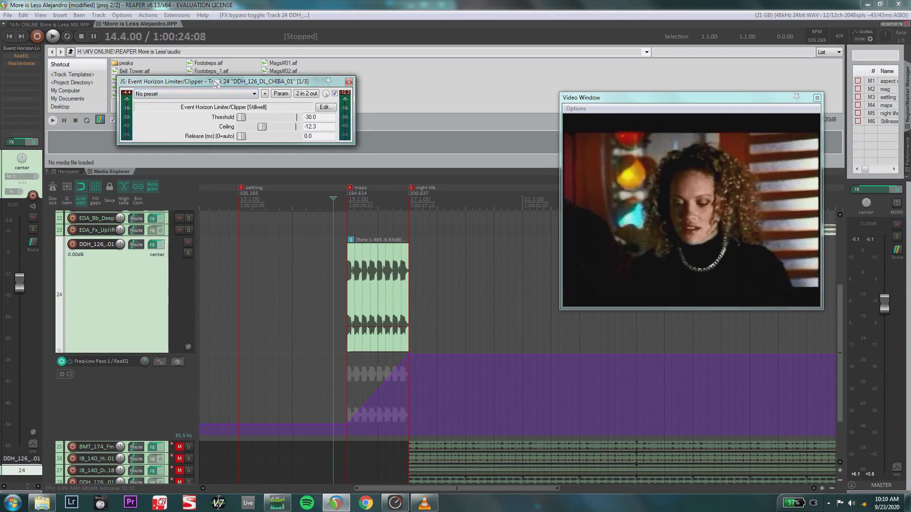
{"action": "key", "text": "space"}
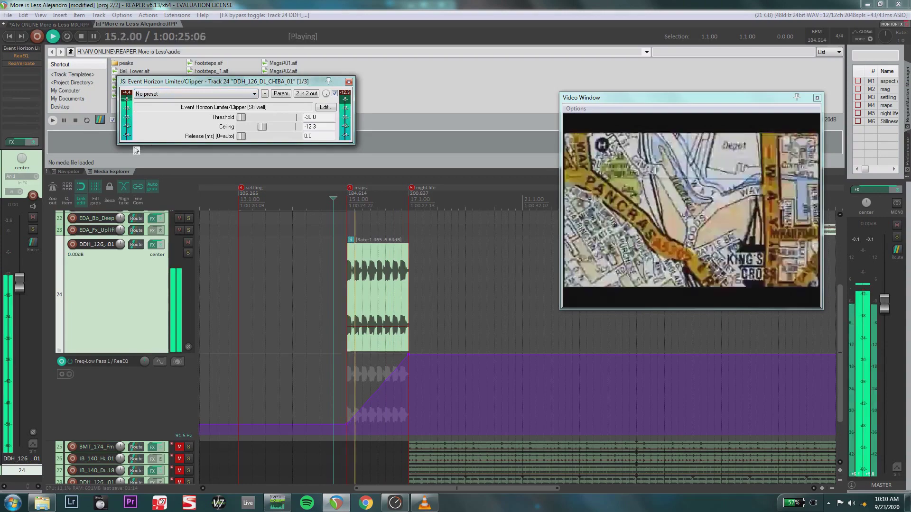
{"action": "key", "text": "space"}
Step: Open the track's existing low-pass ReaEQ, take it out of bypass and arrange its window below the limiter's
{"action": "left_click", "coordinate": [21, 56]}
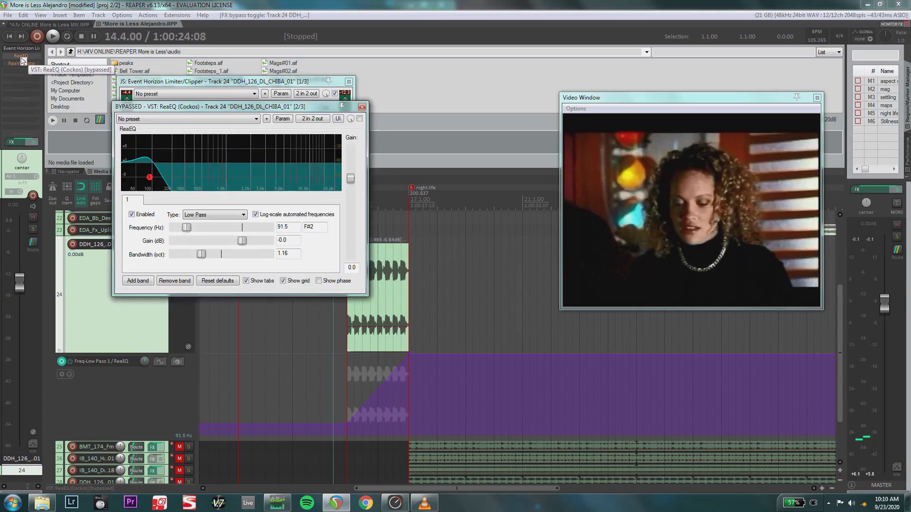
{"action": "left_click", "coordinate": [20, 57], "text": "shift"}
{"action": "left_click_drag", "start_coordinate": [203, 107], "coordinate": [161, 147]}
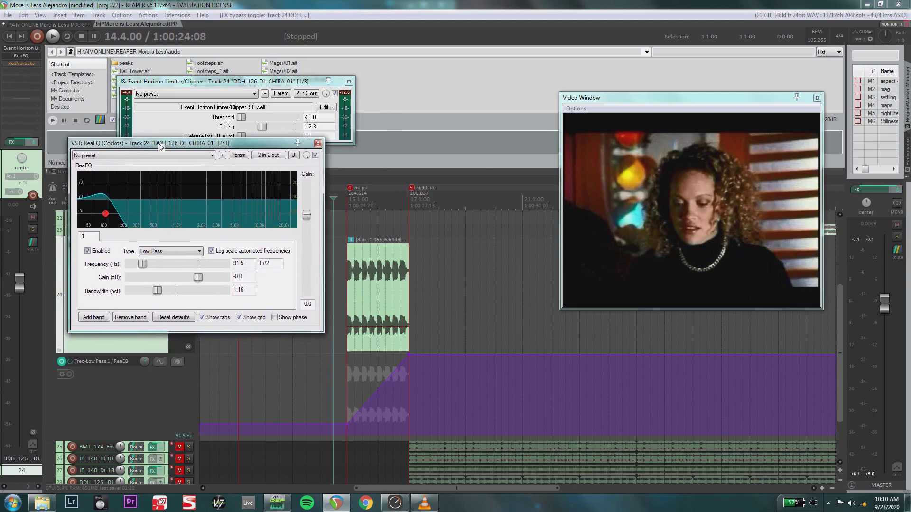
{"action": "left_click_drag", "start_coordinate": [189, 82], "coordinate": [221, 33]}
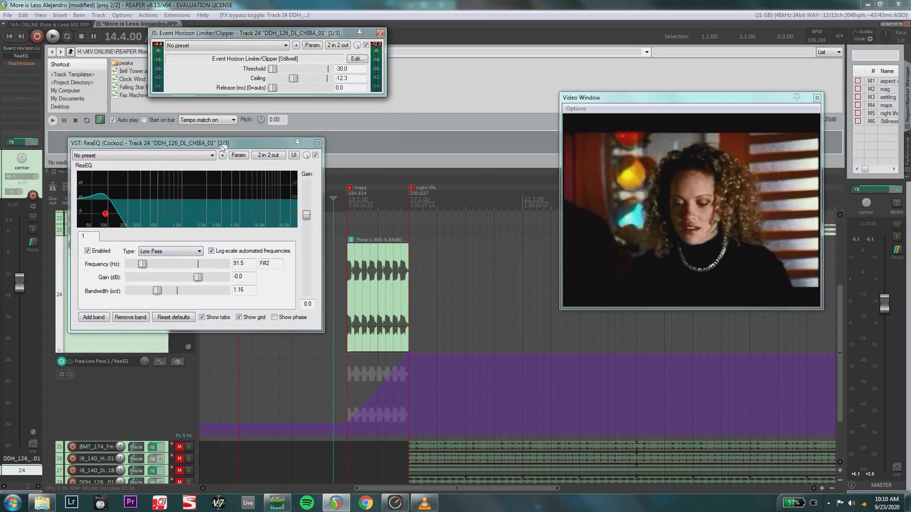
{"action": "left_click_drag", "start_coordinate": [221, 147], "coordinate": [239, 125]}
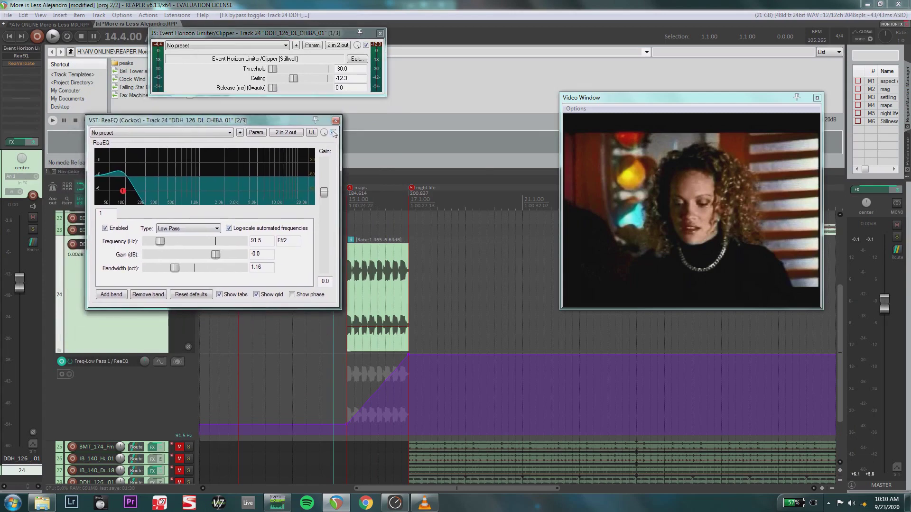
Step: Bypass the existing ReaEQ and insert a new ReaEQ at the end of the DDH_126_DL_CHIBA_01 effects chain
{"action": "left_click", "coordinate": [334, 132]}
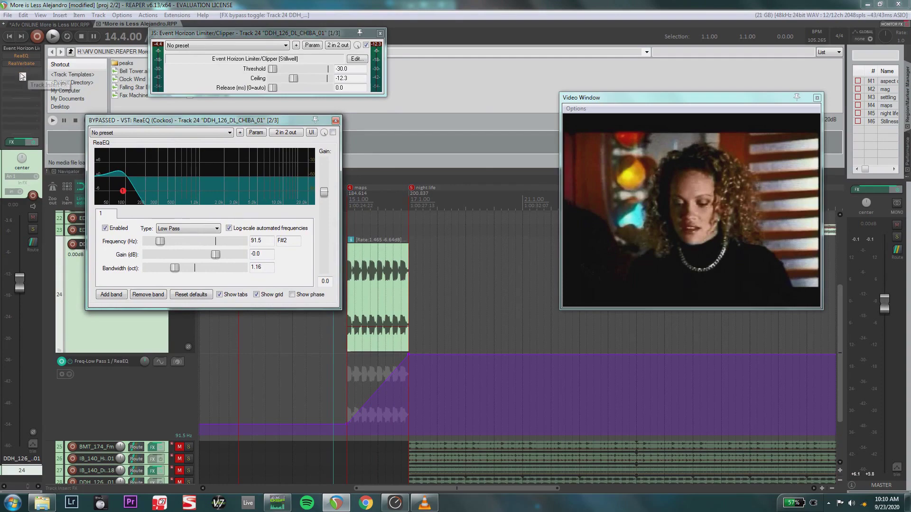
{"action": "right_click", "coordinate": [28, 81]}
{"action": "left_click", "coordinate": [31, 81]}
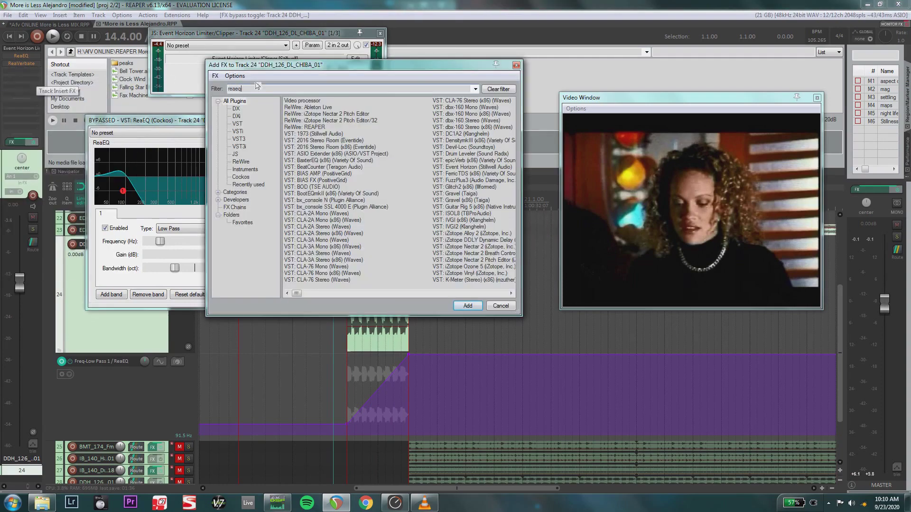
{"action": "double_click", "coordinate": [306, 101]}
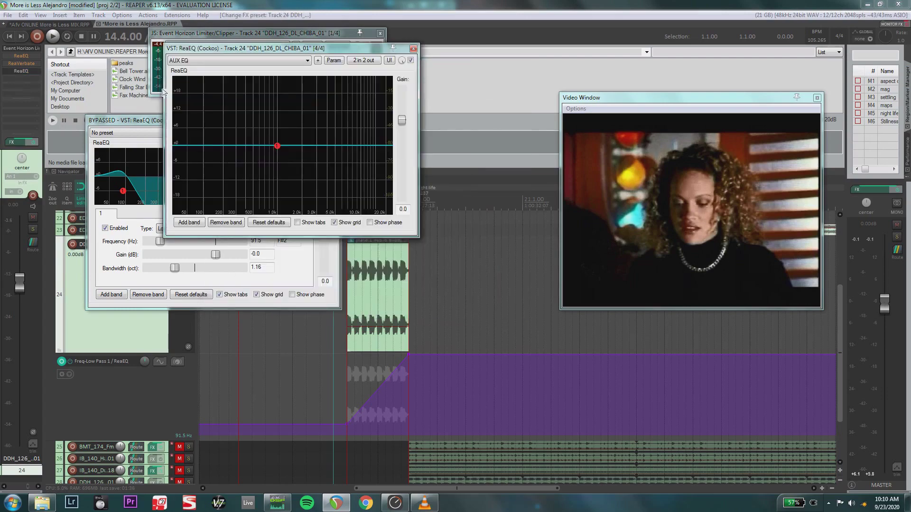
Step: Close the bypassed ReaEQ and the limiter windows, leaving only the new ReaEQ open
{"action": "left_click_drag", "start_coordinate": [145, 124], "coordinate": [105, 97]}
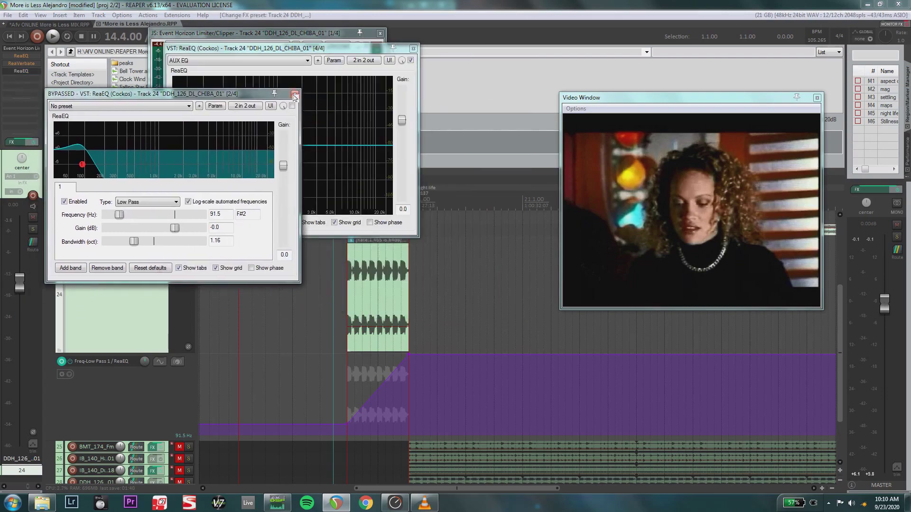
{"action": "left_click", "coordinate": [294, 96]}
{"action": "left_click_drag", "start_coordinate": [325, 51], "coordinate": [296, 36]}
{"action": "left_click", "coordinate": [379, 33]}
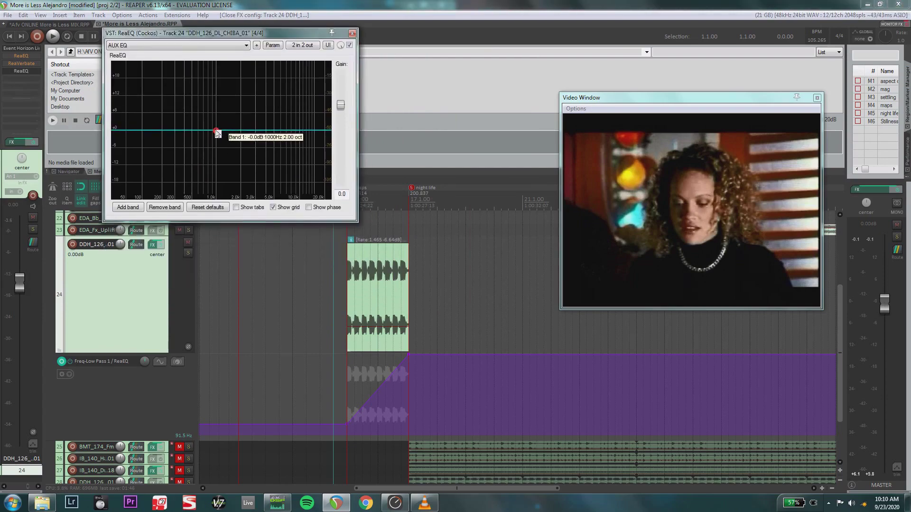
Step: Change the new ReaEQ's band to a low pass at 84 Hz and play the loop through it
{"action": "right_click", "coordinate": [216, 130]}
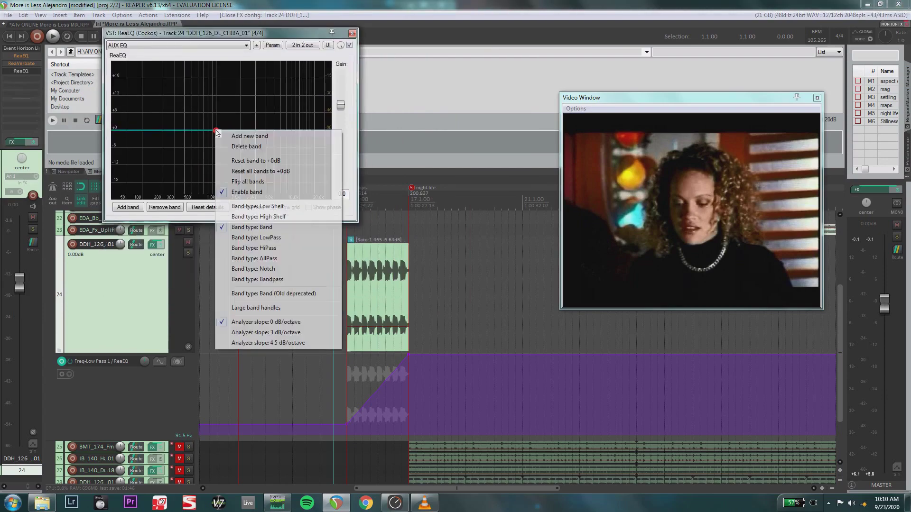
{"action": "left_click", "coordinate": [246, 240]}
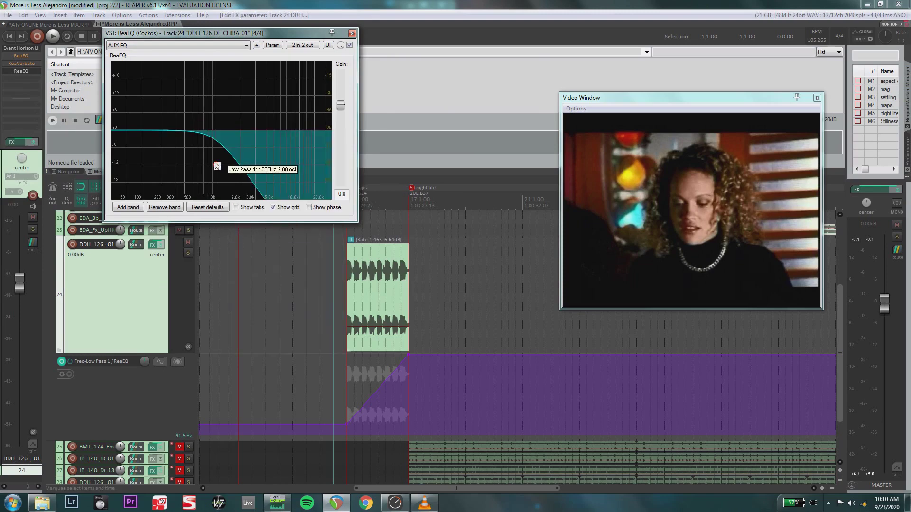
{"action": "left_click_drag", "start_coordinate": [216, 165], "coordinate": [138, 195]}
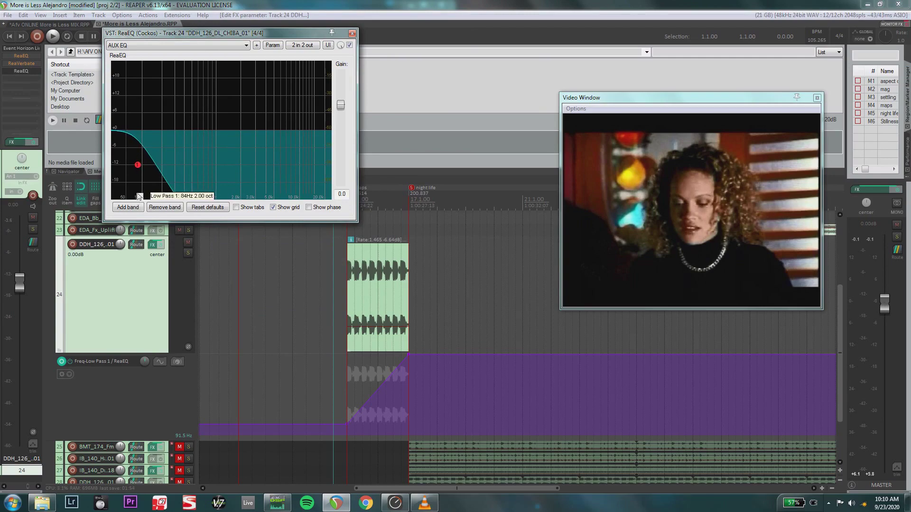
{"action": "key", "text": "space"}
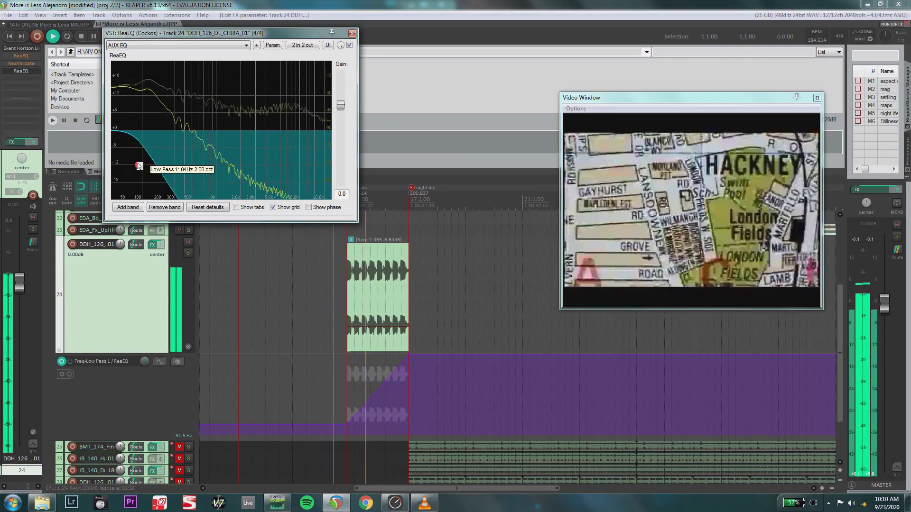
{"action": "key", "text": "space"}
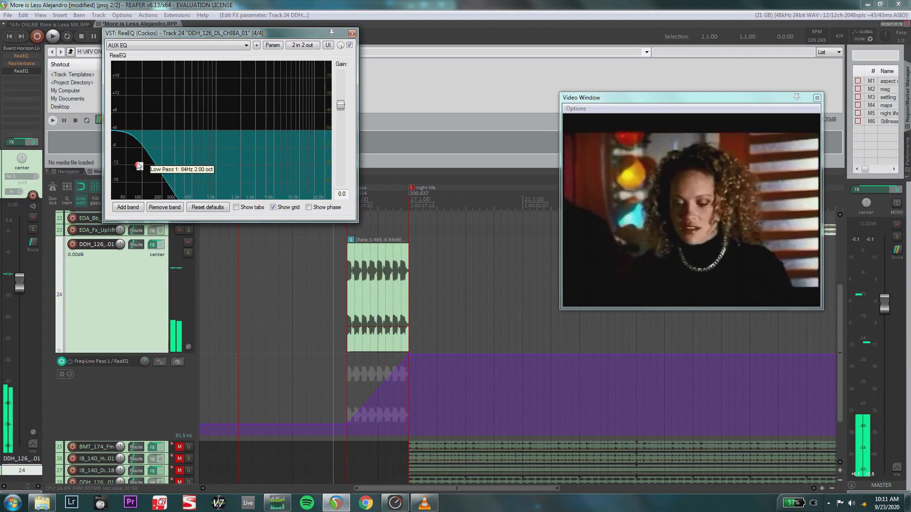
Step: Narrow the low-pass band's bandwidth to 1.15 octaves and show the new ReaEQ's band tabs
{"action": "left_click_drag", "start_coordinate": [137, 165], "coordinate": [120, 185]}
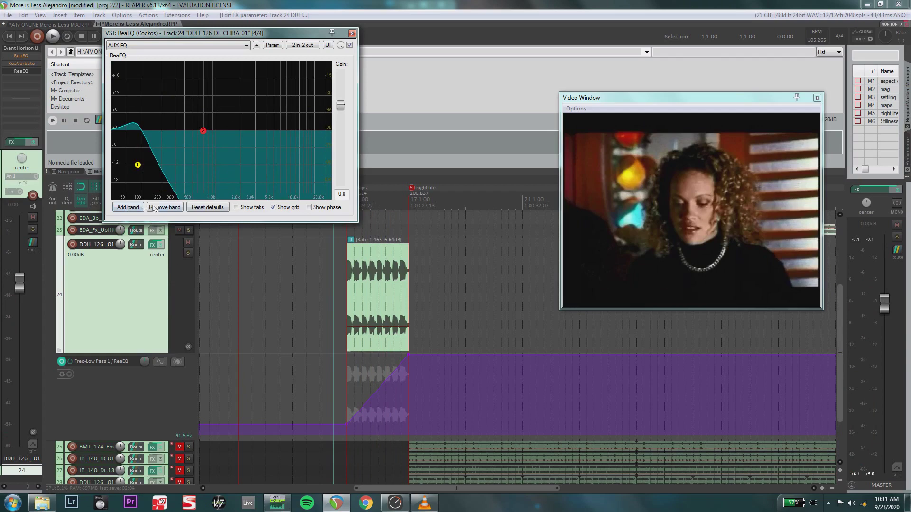
{"action": "left_click", "coordinate": [236, 207]}
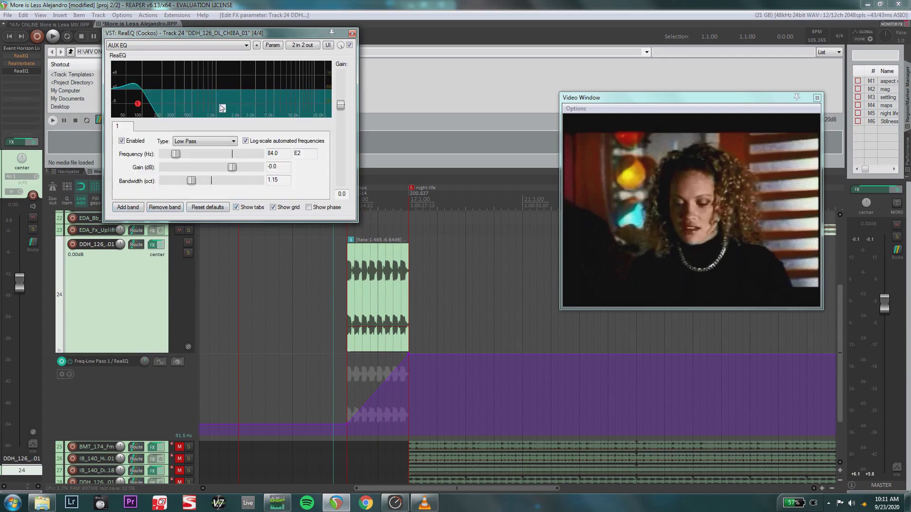
{"action": "left_click_drag", "start_coordinate": [225, 33], "coordinate": [212, 108]}
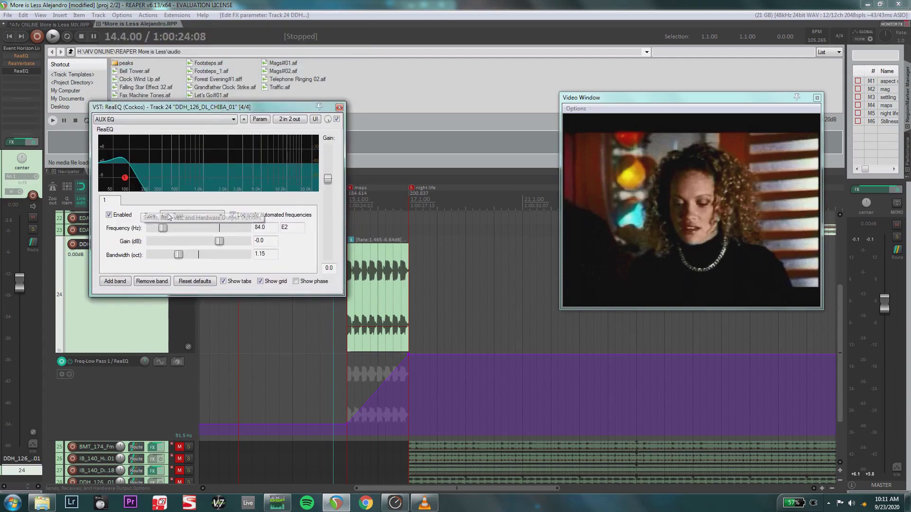
Step: Set the new ReaEQ's low-pass frequency to 80.2 Hz and show its Freq-Low Pass 1 parameter as a track envelope
{"action": "left_click_drag", "start_coordinate": [162, 226], "coordinate": [164, 224]}
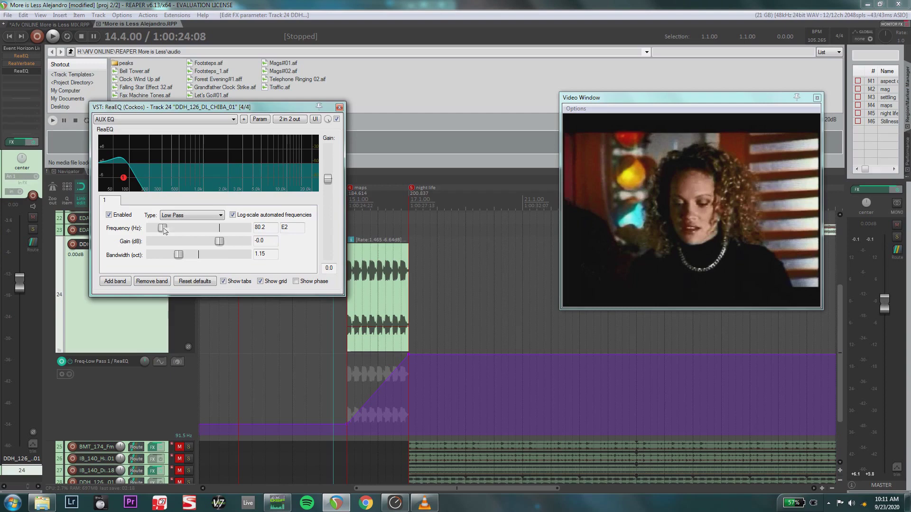
{"action": "left_click", "coordinate": [244, 119]}
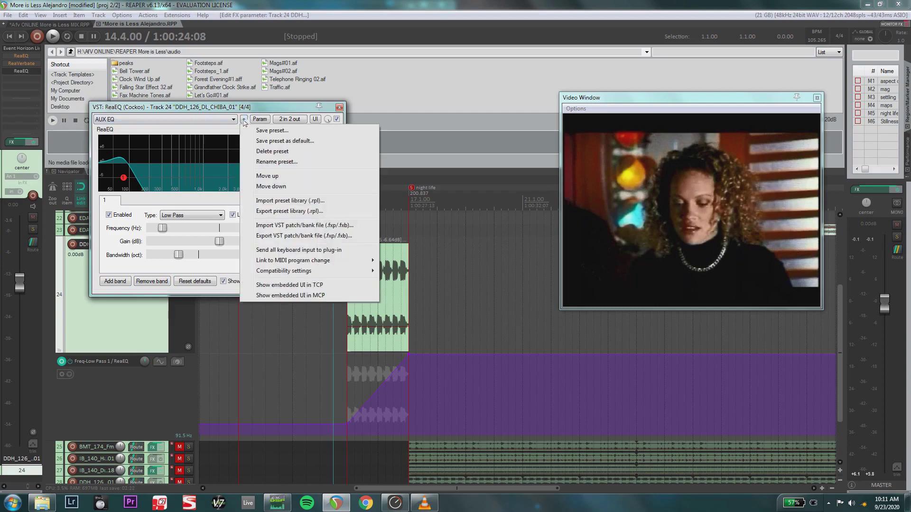
{"action": "left_click", "coordinate": [259, 120]}
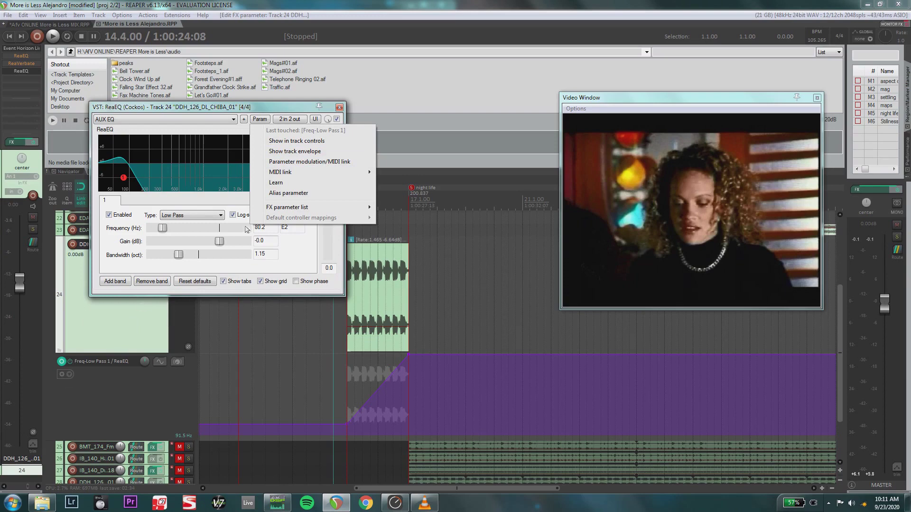
{"action": "left_click", "coordinate": [290, 152]}
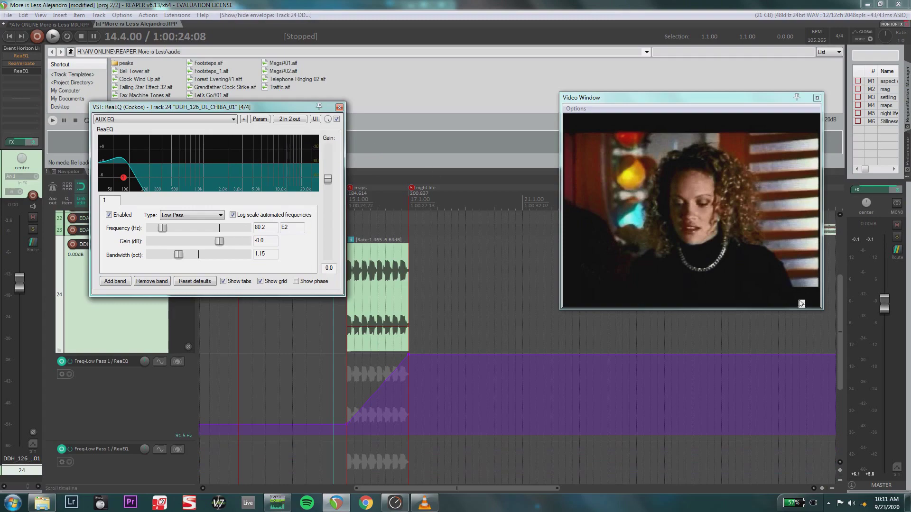
{"action": "left_click_drag", "start_coordinate": [841, 305], "coordinate": [820, 357]}
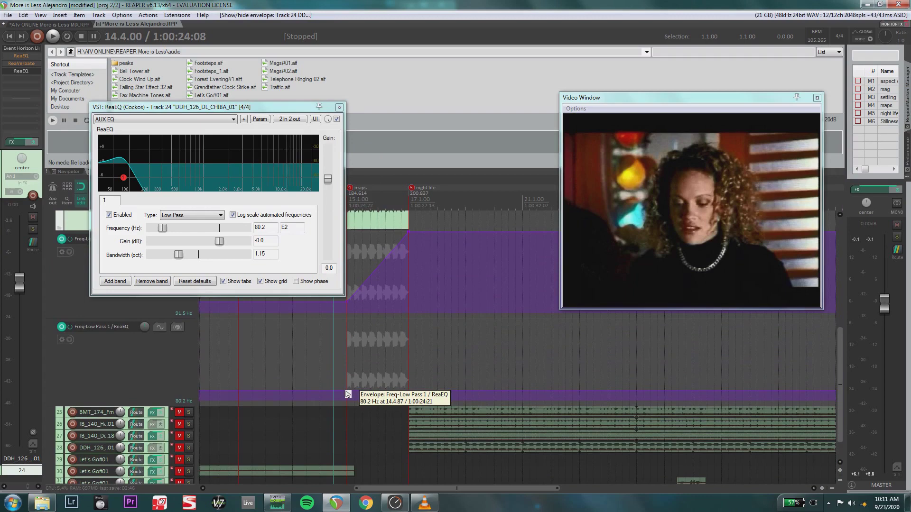
Step: Draw a low-pass frequency ramp on the new envelope rising from the maps marker to its maximum at the night life marker
{"action": "key", "text": "alt"}
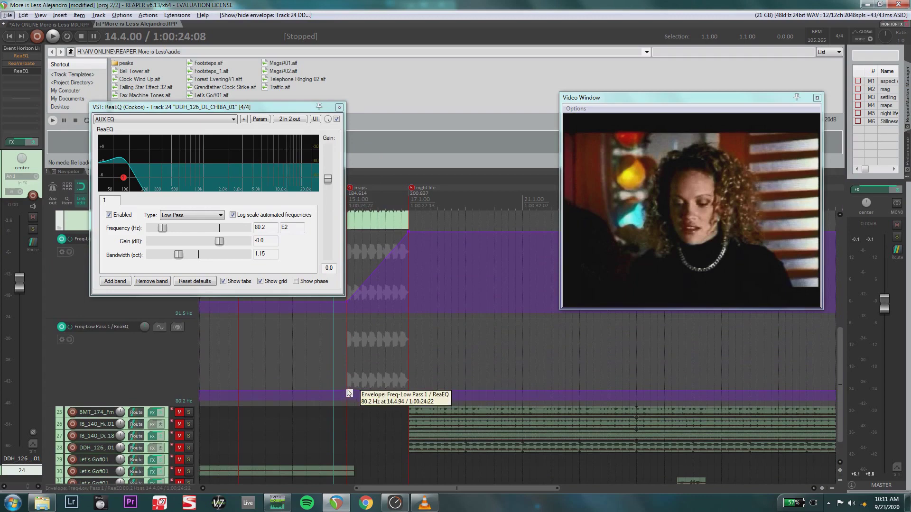
{"action": "left_click", "coordinate": [374, 4]}
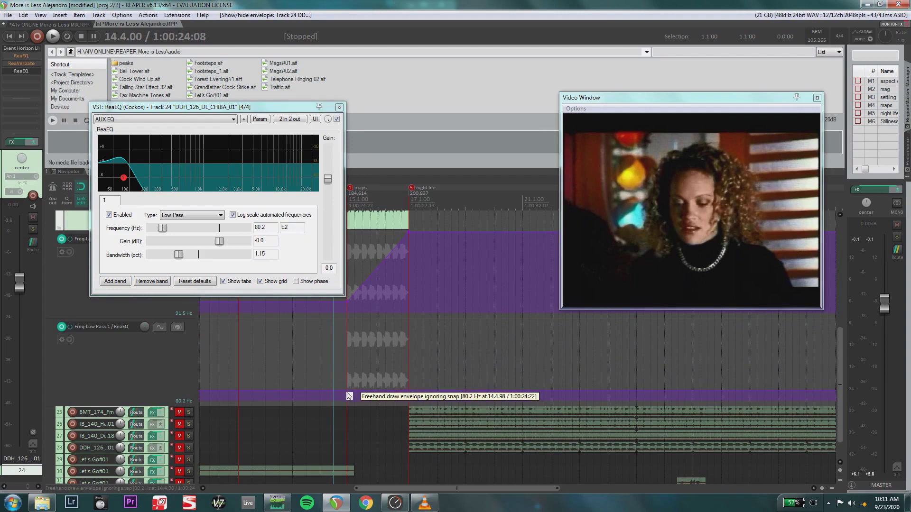
{"action": "left_click_drag", "start_coordinate": [349, 397], "coordinate": [412, 392]}
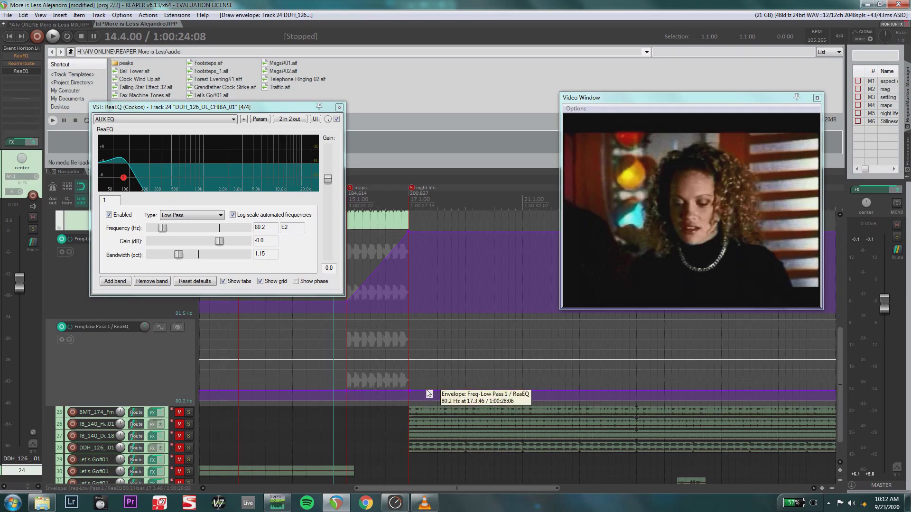
{"action": "left_click_drag", "start_coordinate": [429, 394], "coordinate": [437, 278]}
Step: Move the ReaEQ window clear of the envelope and play the loop through the automated low-pass sweep
{"action": "left_click_drag", "start_coordinate": [243, 110], "coordinate": [212, 85]}
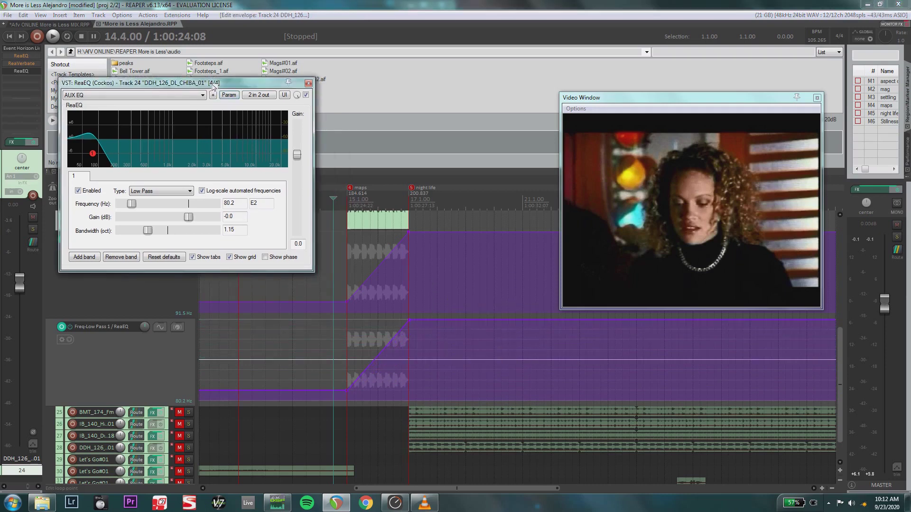
{"action": "left_click", "coordinate": [103, 389]}
{"action": "key", "text": "space"}
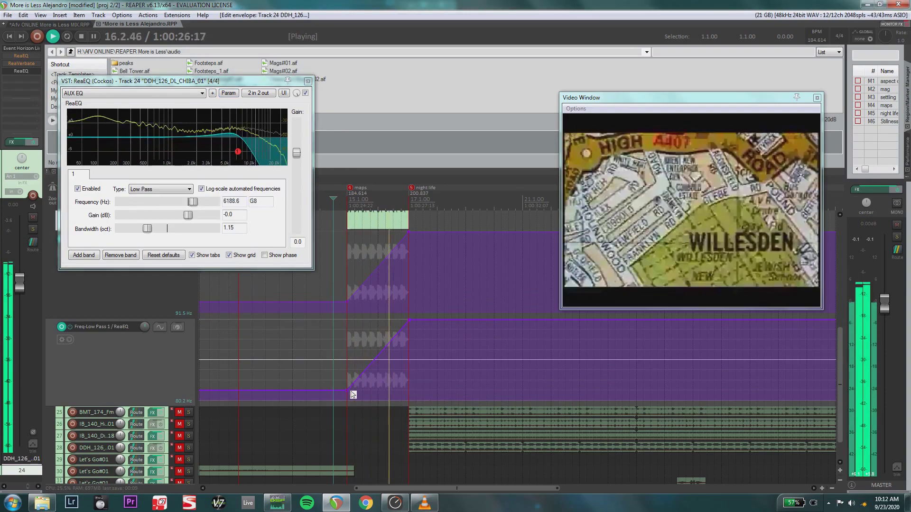
{"action": "key", "text": "space"}
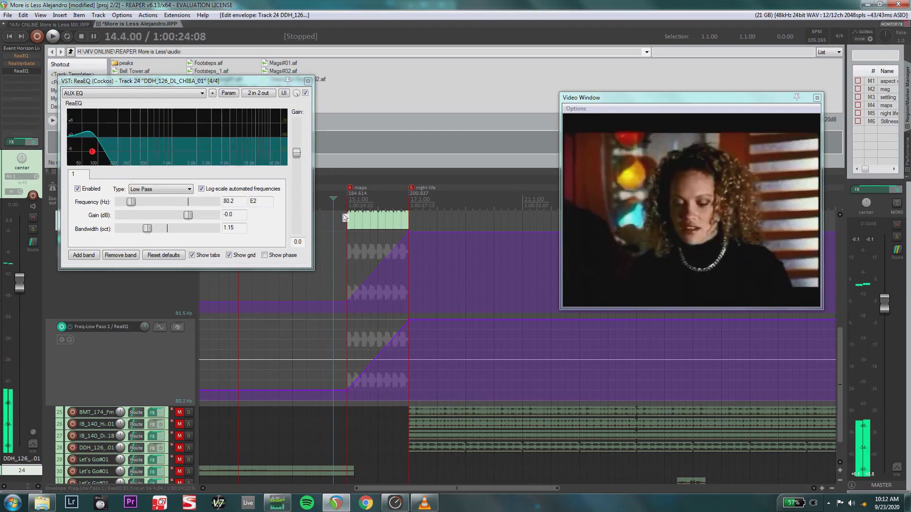
Step: Remove the new ReaEQ from the DDH_126_DL_CHIBA_01 effects chain and re-enable the original bypassed ReaEQ
{"action": "left_click", "coordinate": [308, 82]}
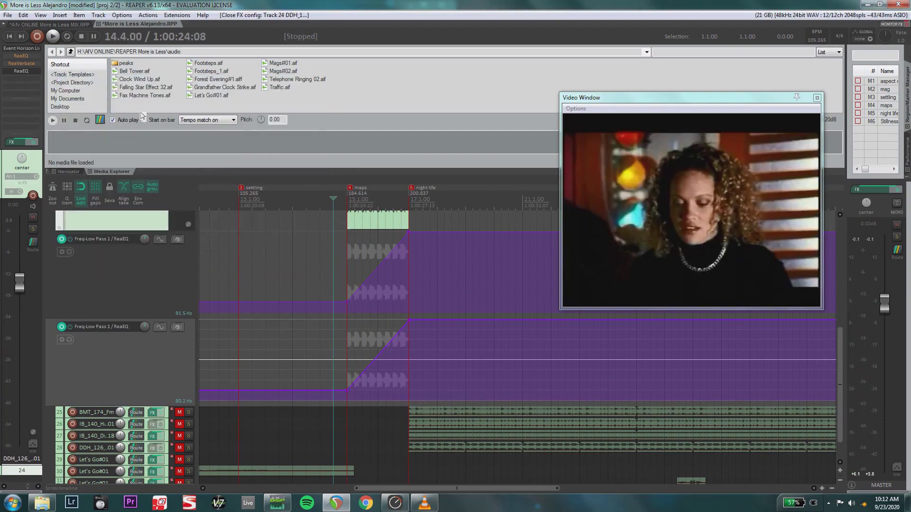
{"action": "right_click", "coordinate": [24, 71]}
{"action": "left_click", "coordinate": [20, 260]}
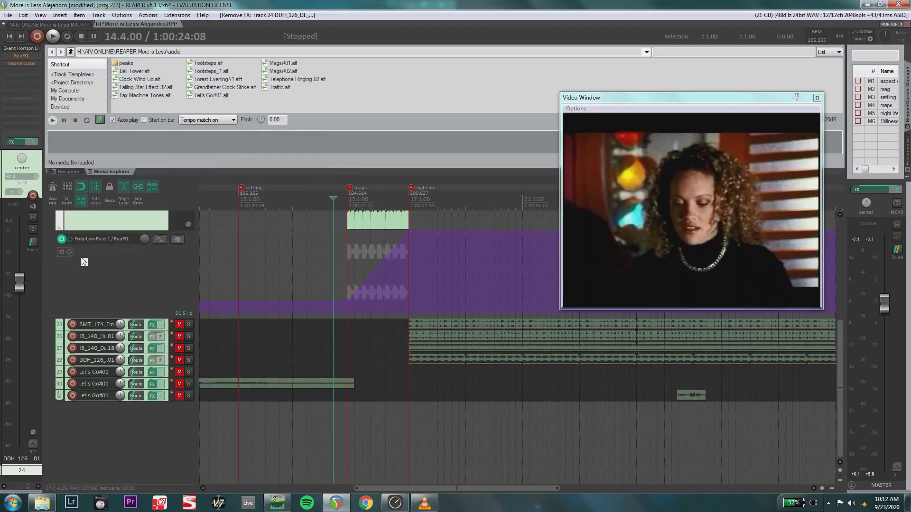
{"action": "left_click", "coordinate": [21, 56]}
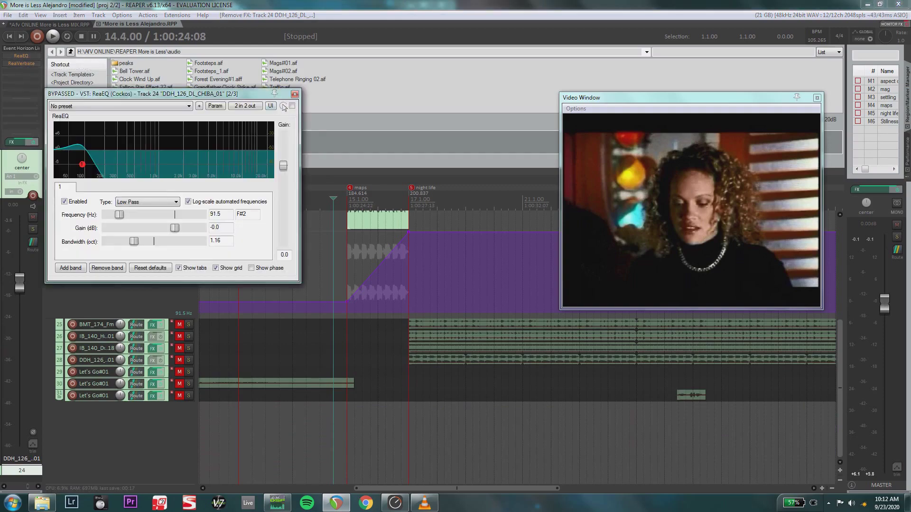
{"action": "left_click", "coordinate": [294, 93]}
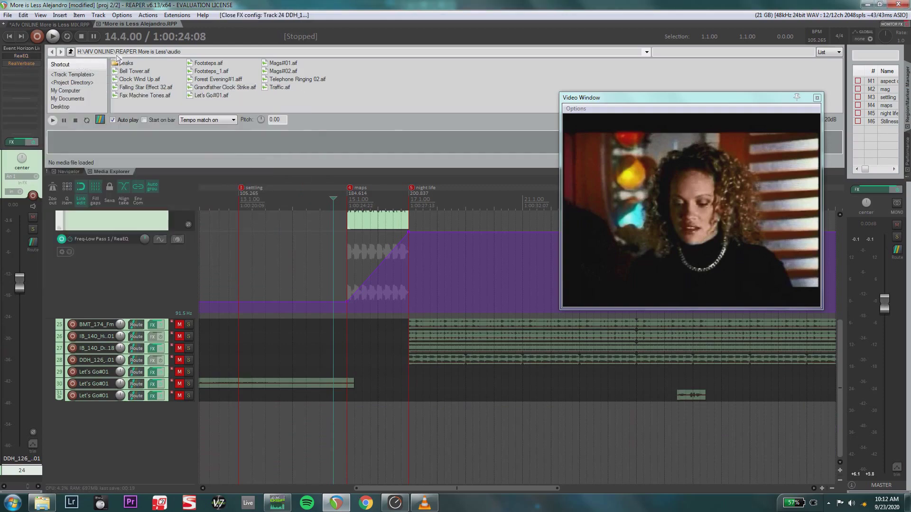
Step: Re-enable the bypassed ReaVerbate on DDH_126_DL_CHIBA_01, play the loop through it, and close its window
{"action": "left_click", "coordinate": [17, 64]}
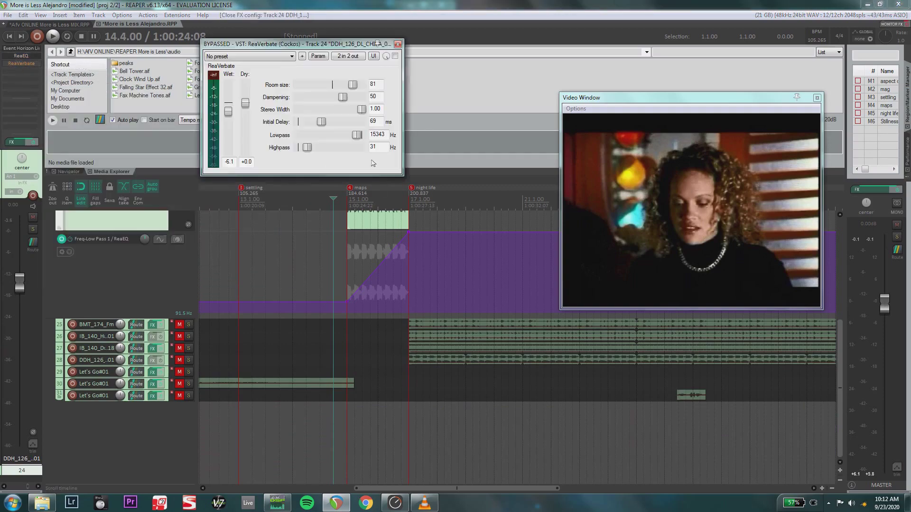
{"action": "left_click", "coordinate": [395, 57]}
{"action": "key", "text": "space"}
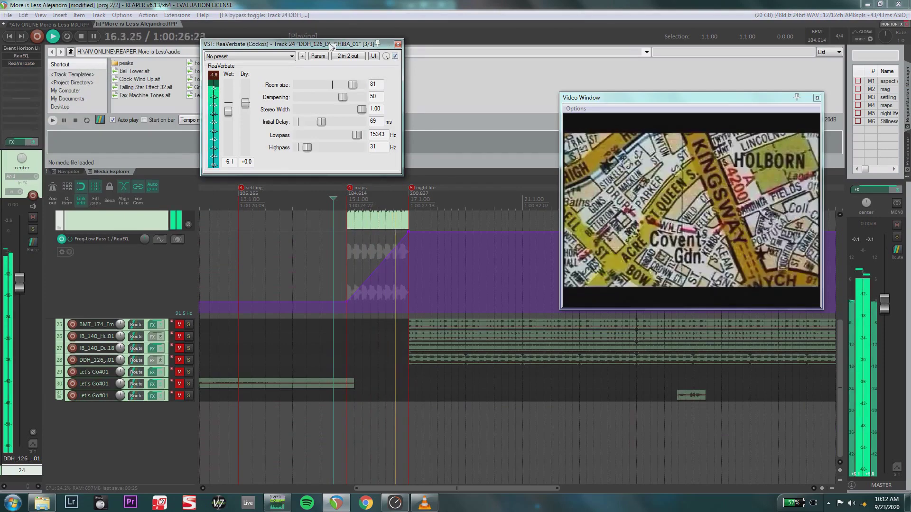
{"action": "left_click", "coordinate": [398, 44]}
{"action": "key", "text": "space"}
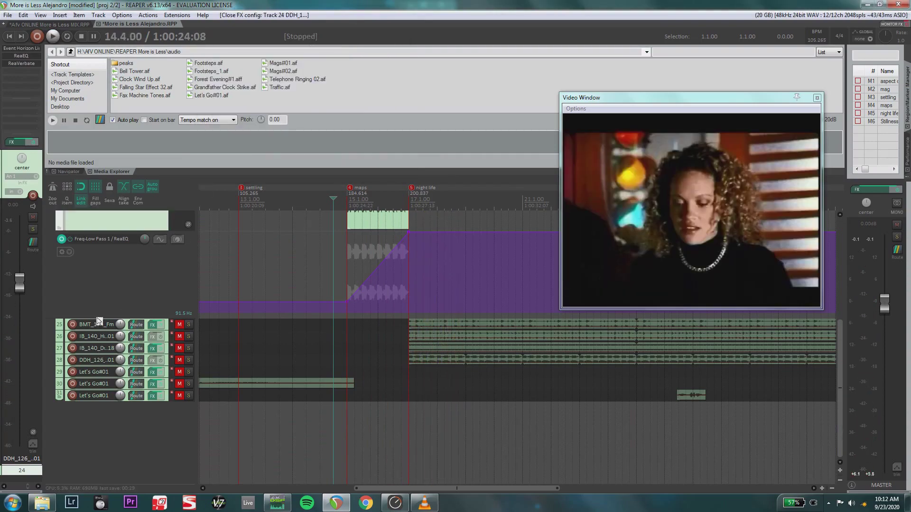
Step: Shrink the DDH_126_DL_CHIBA_01 track and its low-pass envelope lane to minimal height
{"action": "left_click_drag", "start_coordinate": [98, 318], "coordinate": [93, 241]}
{"action": "left_click_drag", "start_coordinate": [89, 204], "coordinate": [99, 220]}
{"action": "scroll", "coordinate": [105, 233], "scroll_direction": "up", "scroll_amount": 4}
{"action": "scroll", "coordinate": [111, 253], "scroll_direction": "down", "scroll_amount": 5}
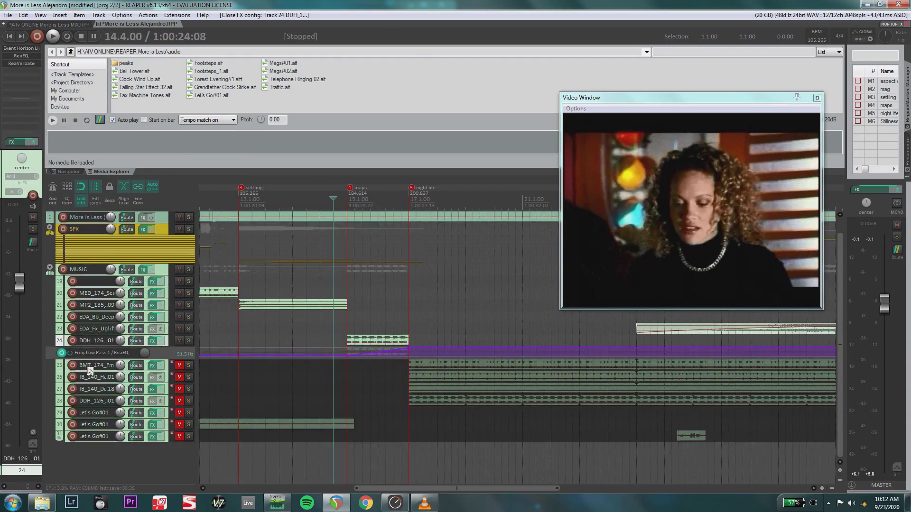
Step: Enlarge the BMT_174_Fmn_Mink_Beat track, place the edit cursor at 16.2.00, and unmute the track
{"action": "left_click_drag", "start_coordinate": [90, 371], "coordinate": [109, 492]}
{"action": "left_click", "coordinate": [124, 418]}
{"action": "left_click", "coordinate": [386, 201]}
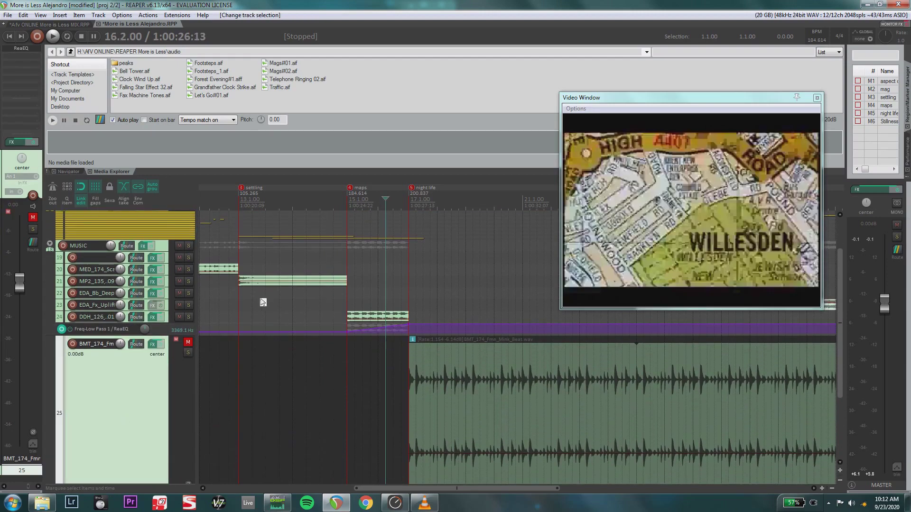
{"action": "left_click", "coordinate": [188, 343]}
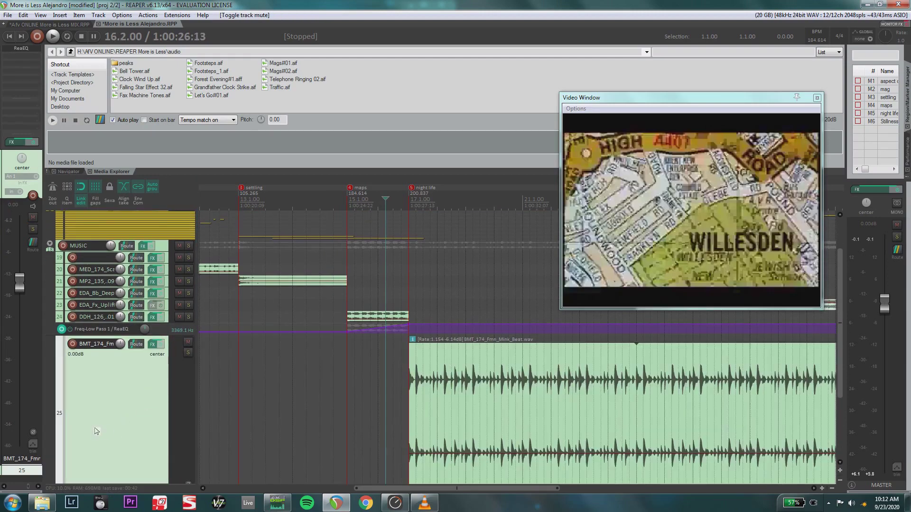
Step: Move the Video Window so it no longer covers the uplifter clip, and bring the whole Mink_Beat clip into view
{"action": "scroll", "coordinate": [351, 468], "scroll_direction": "right", "scroll_amount": 3}
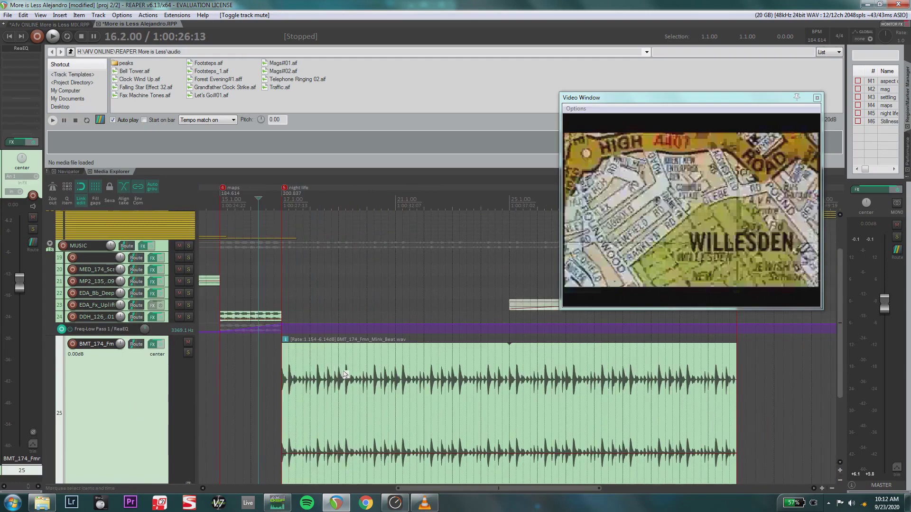
{"action": "scroll", "coordinate": [345, 374], "scroll_direction": "left", "scroll_amount": 2}
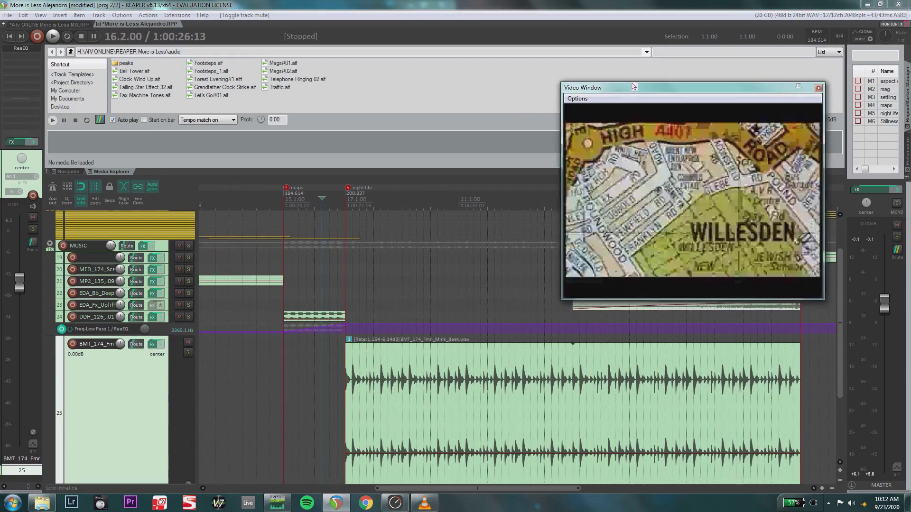
{"action": "left_click_drag", "start_coordinate": [629, 101], "coordinate": [634, 76]}
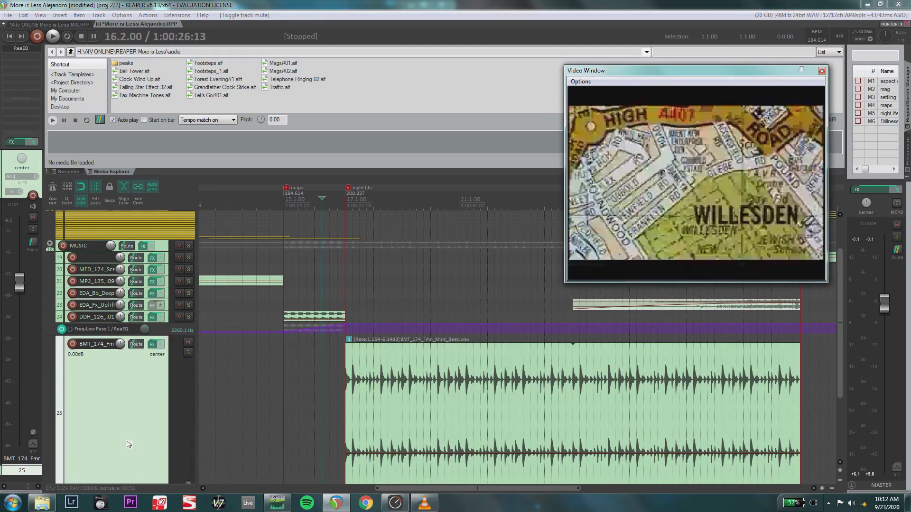
{"action": "scroll", "coordinate": [844, 356], "scroll_direction": "down", "scroll_amount": 3}
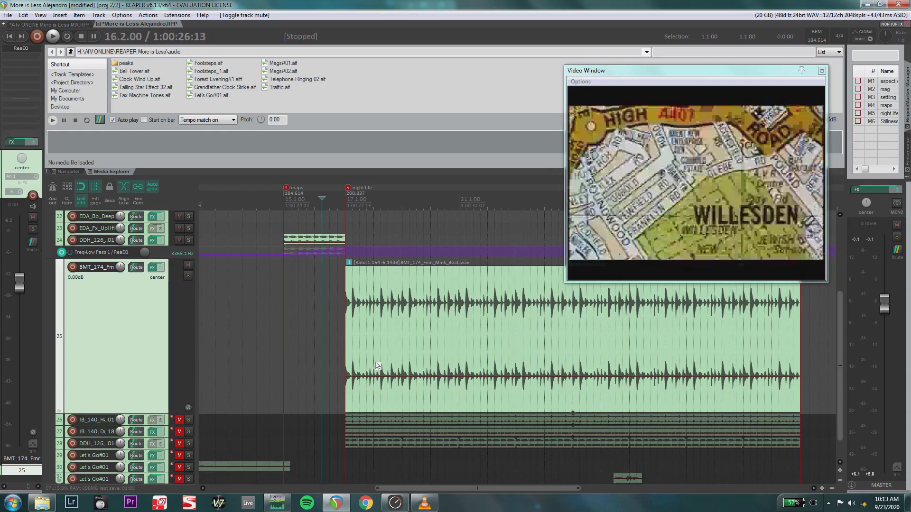
Step: Solo the BMT_174_Fmn_Mink_Beat track, open its ReaEQ, and play it from 16.4.00
{"action": "left_click", "coordinate": [191, 277]}
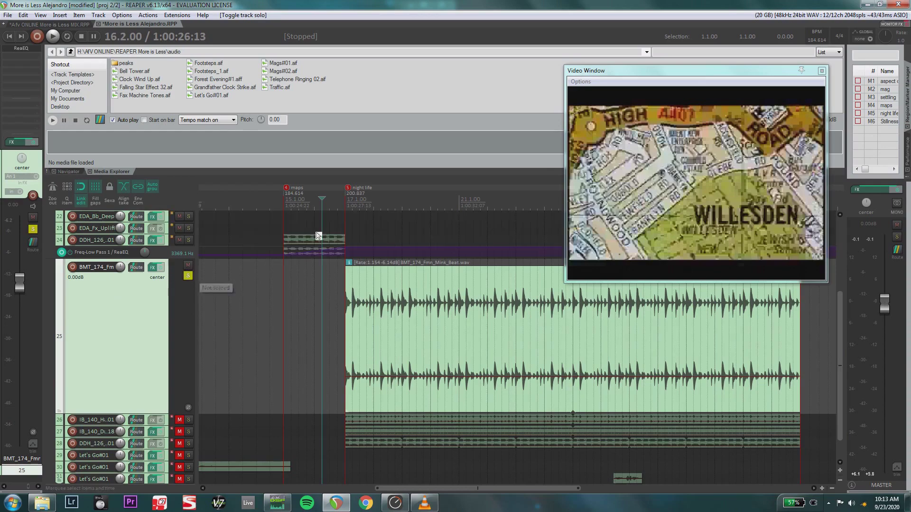
{"action": "left_click", "coordinate": [338, 207]}
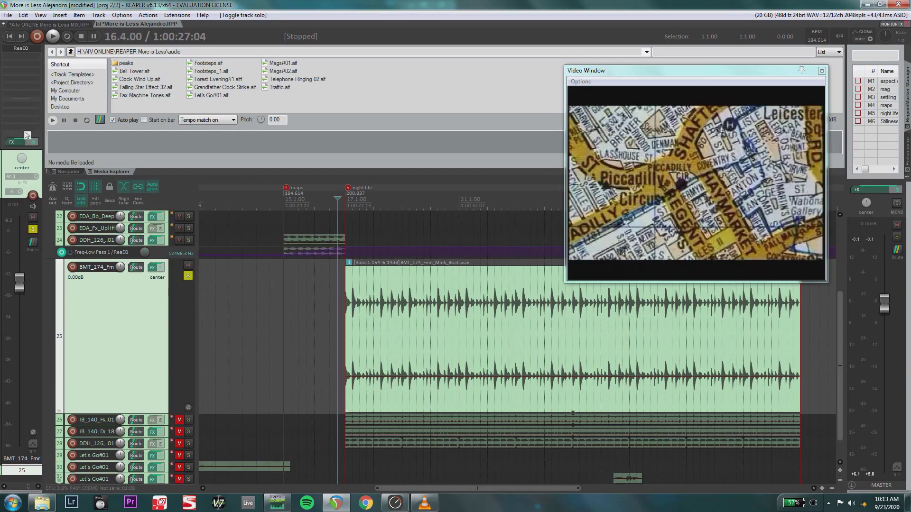
{"action": "left_click", "coordinate": [20, 49]}
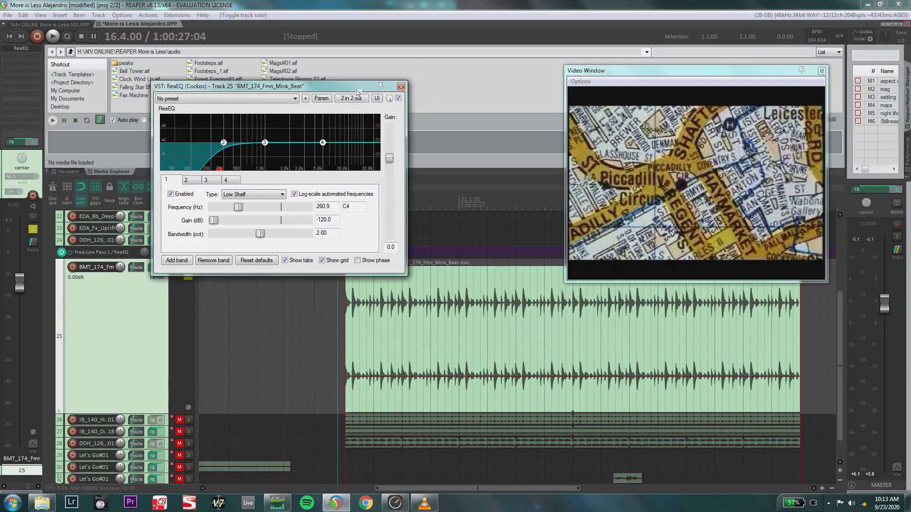
{"action": "left_click_drag", "start_coordinate": [358, 89], "coordinate": [237, 66]}
{"action": "key", "text": "space"}
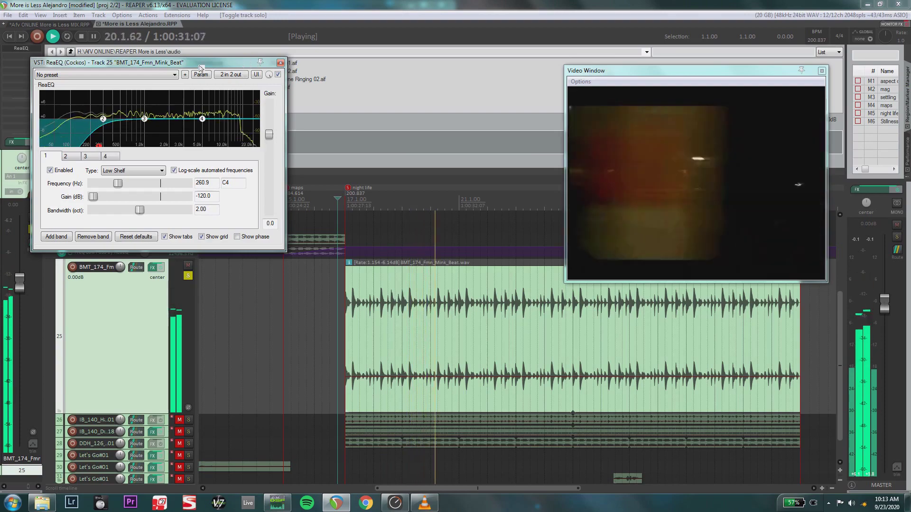
Step: Compare the beat with its ReaEQ bypassed and re-enabled, then close the EQ, stop playback and unsolo the track
{"action": "left_click", "coordinate": [279, 75]}
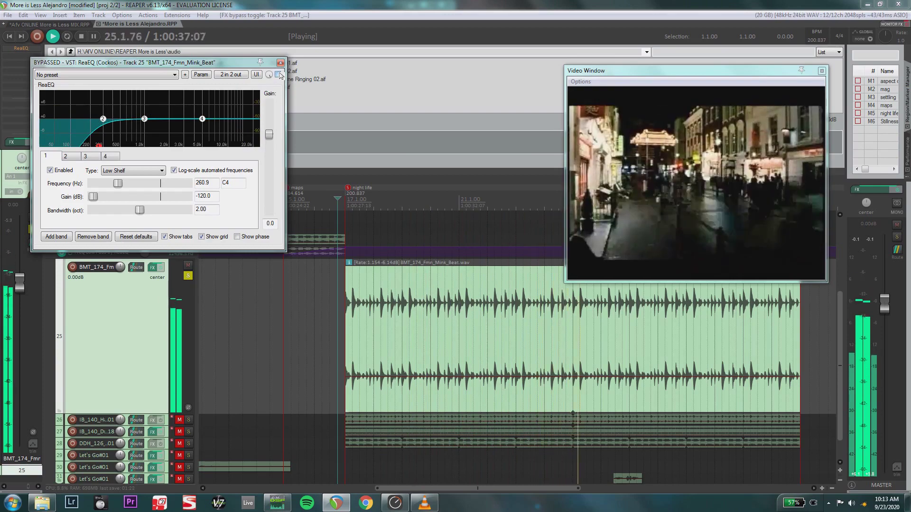
{"action": "left_click", "coordinate": [278, 75]}
{"action": "left_click", "coordinate": [280, 63]}
{"action": "key", "text": "space"}
{"action": "left_click", "coordinate": [187, 276]}
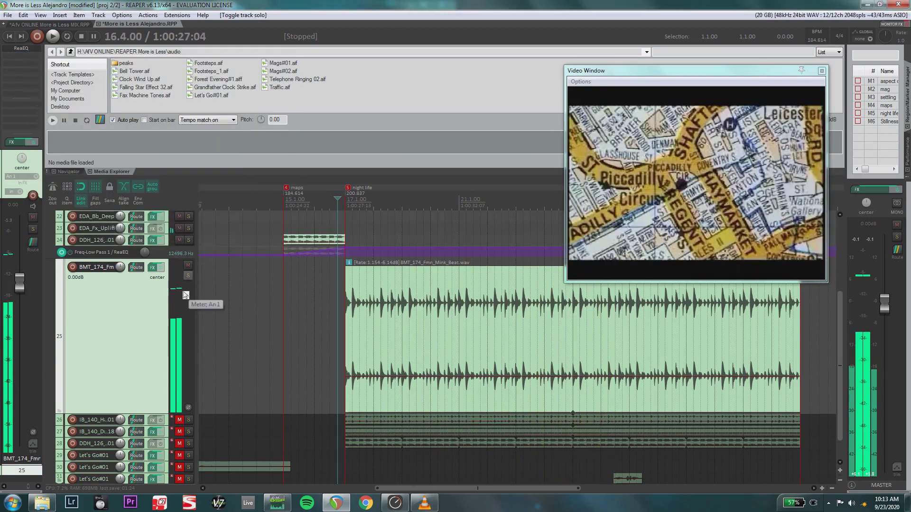
Step: Shrink the BMT_174_Fmn_Mink_Beat track, enlarge the IB_140_Hats_01 track below it, and unmute the hats
{"action": "left_click_drag", "start_coordinate": [168, 414], "coordinate": [145, 252]}
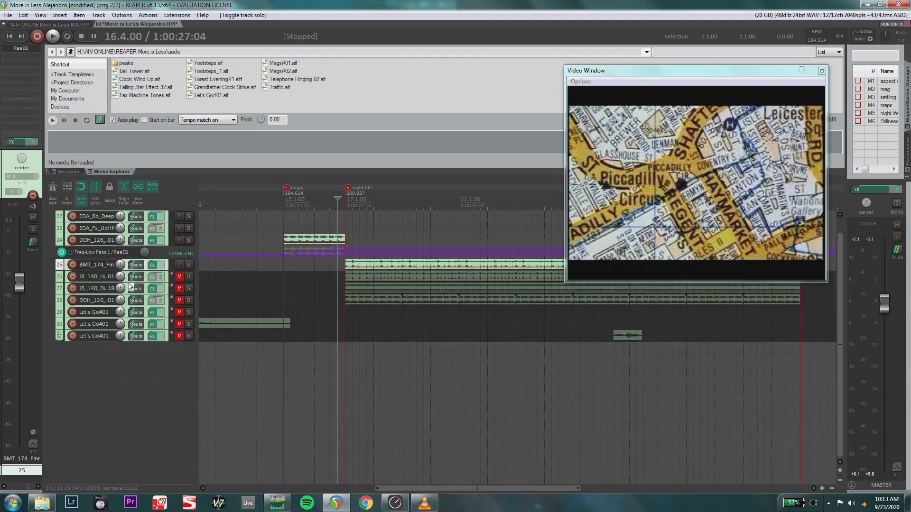
{"action": "left_click_drag", "start_coordinate": [128, 282], "coordinate": [127, 369]}
{"action": "left_click", "coordinate": [188, 277]}
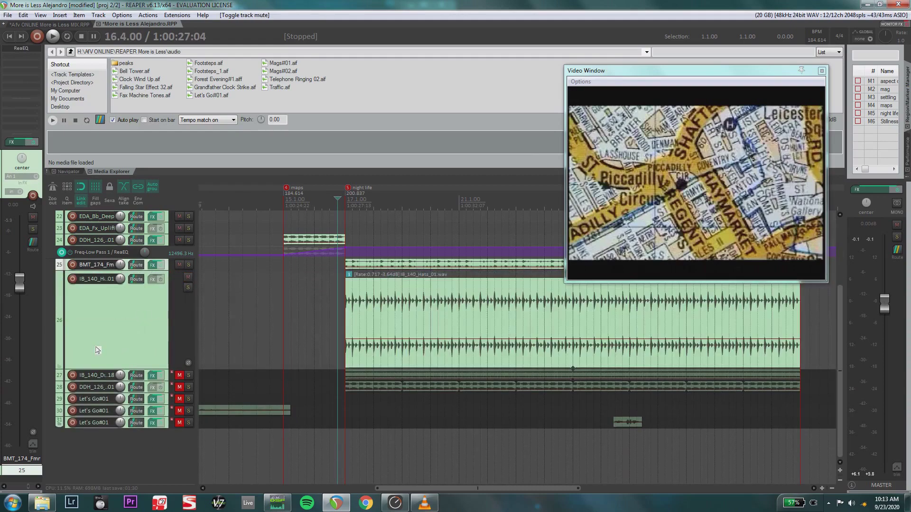
Step: Select and solo the IB_140_Hats_01 track and play it from 16.4.00
{"action": "left_click", "coordinate": [95, 347]}
{"action": "left_click", "coordinate": [187, 290]}
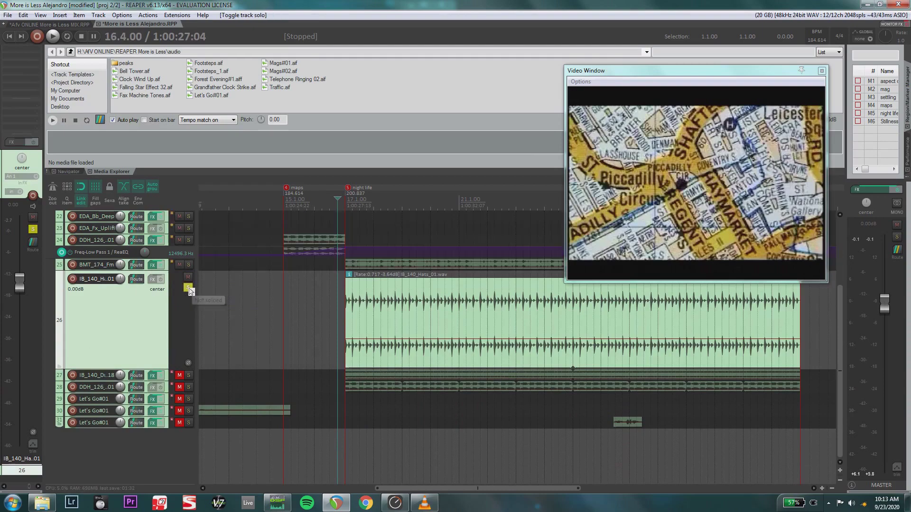
{"action": "key", "text": "space"}
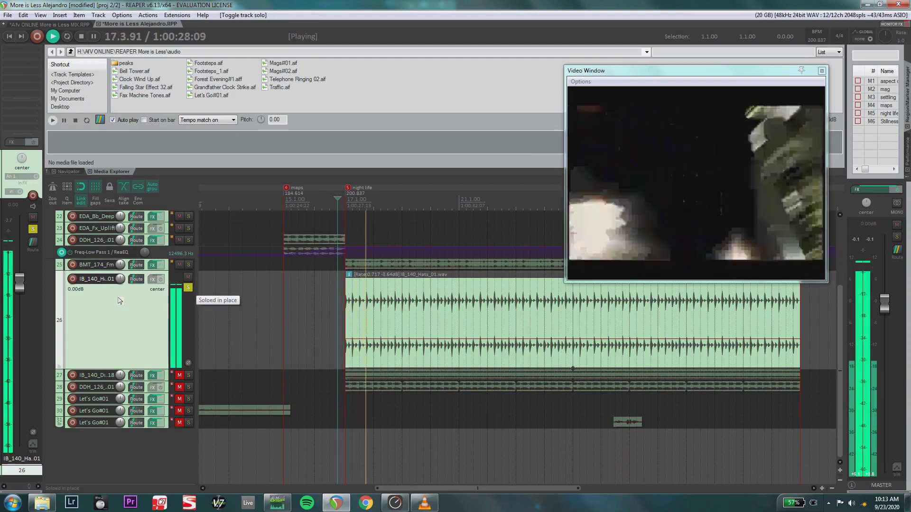
Step: Unsolo the IB_140_Hats_01 track, stop playback, and enlarge the IB_140_Drums_18 track in place of the hats track
{"action": "left_click", "coordinate": [188, 288]}
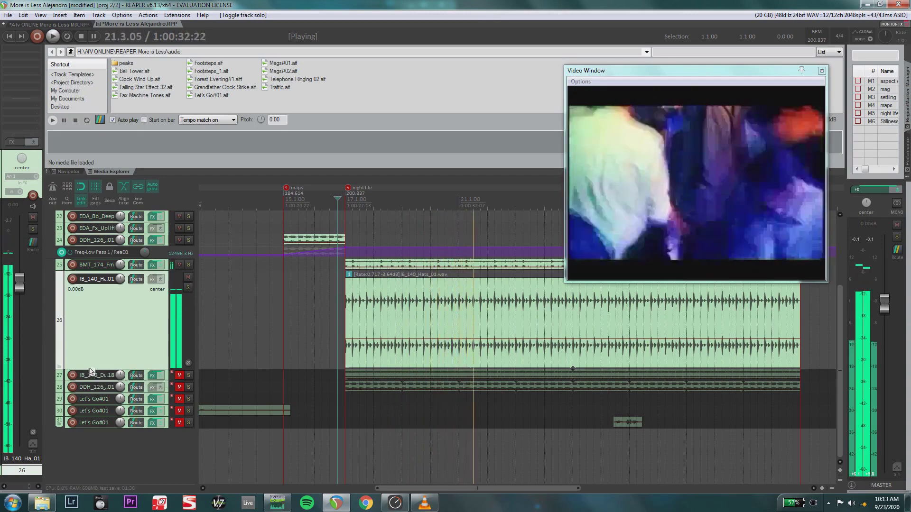
{"action": "key", "text": "space"}
{"action": "left_click_drag", "start_coordinate": [90, 369], "coordinate": [128, 395]}
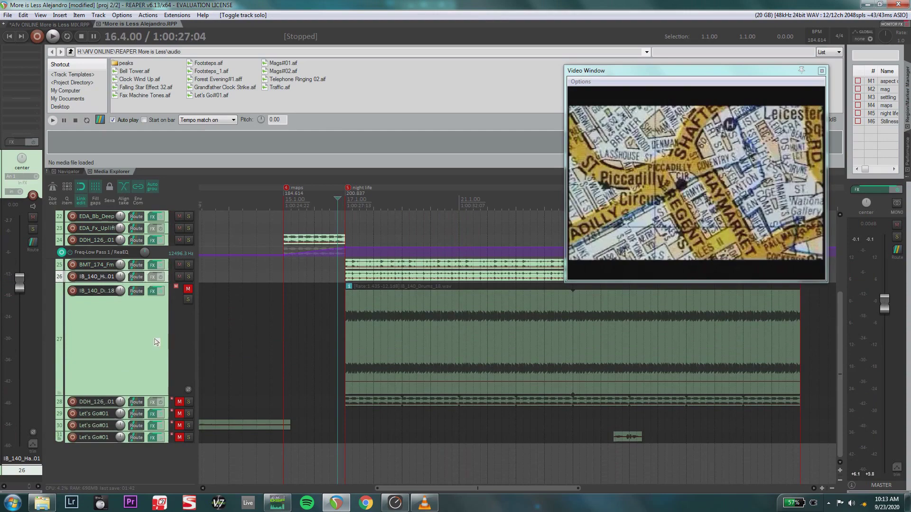
Step: Audition the IB_140_Drums_18 track soloed from 16.4.00, unsolo and unmute it to hear it in the mix, and stop playback
{"action": "left_click", "coordinate": [189, 300]}
{"action": "key", "text": "space"}
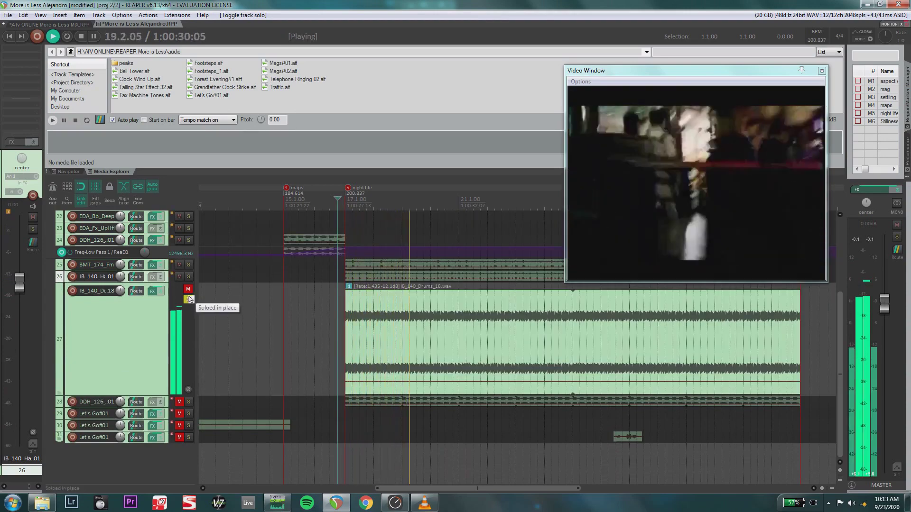
{"action": "left_click", "coordinate": [188, 300]}
{"action": "left_click", "coordinate": [188, 289]}
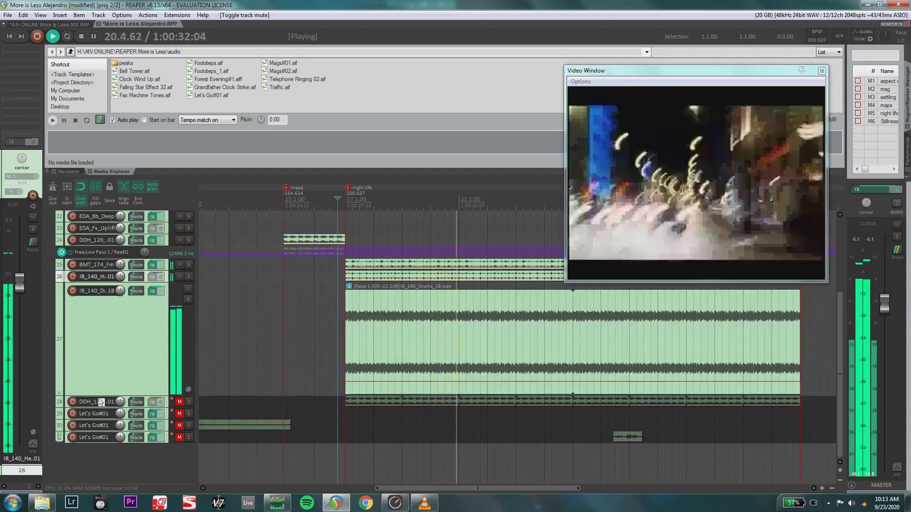
{"action": "key", "text": "space"}
Step: Enlarge the DDH_126_DL_CHIBA_01 track in place of the drums track, unmute and solo it, and play it from 16.4.00
{"action": "left_click_drag", "start_coordinate": [100, 395], "coordinate": [106, 453]}
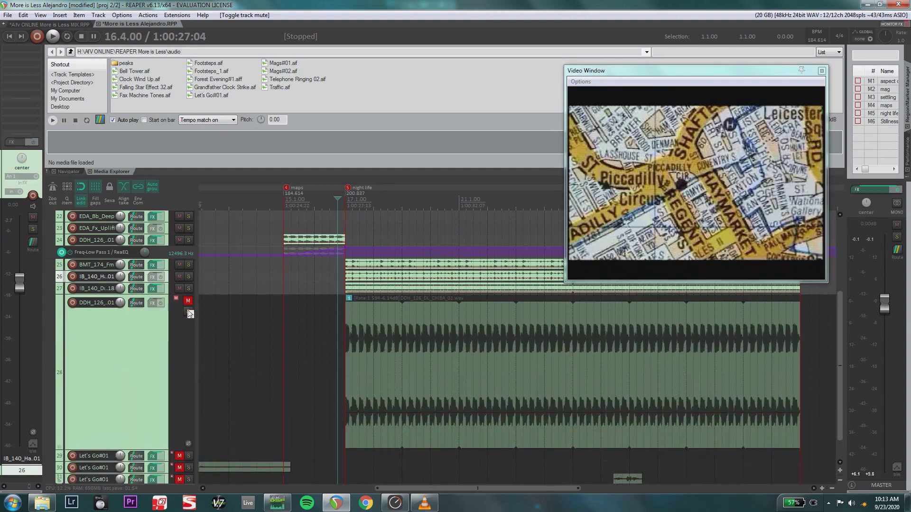
{"action": "key", "text": "s"}
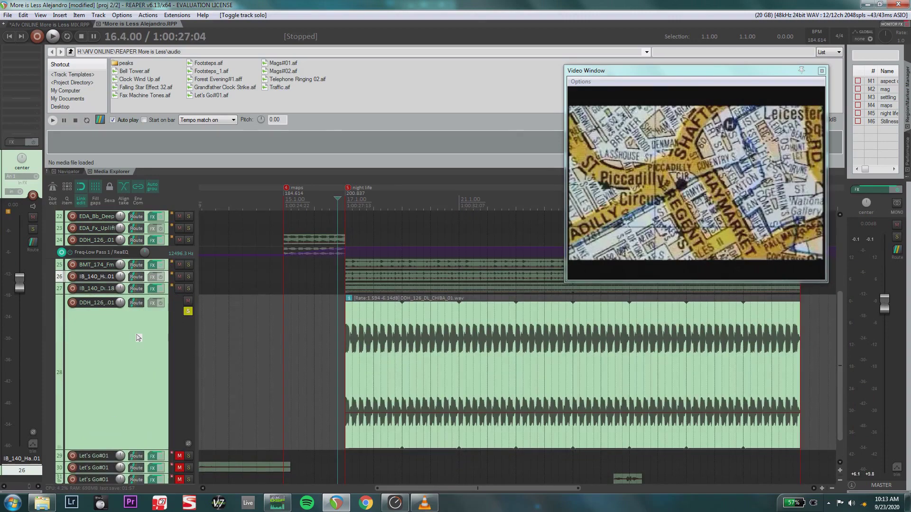
{"action": "key", "text": "space"}
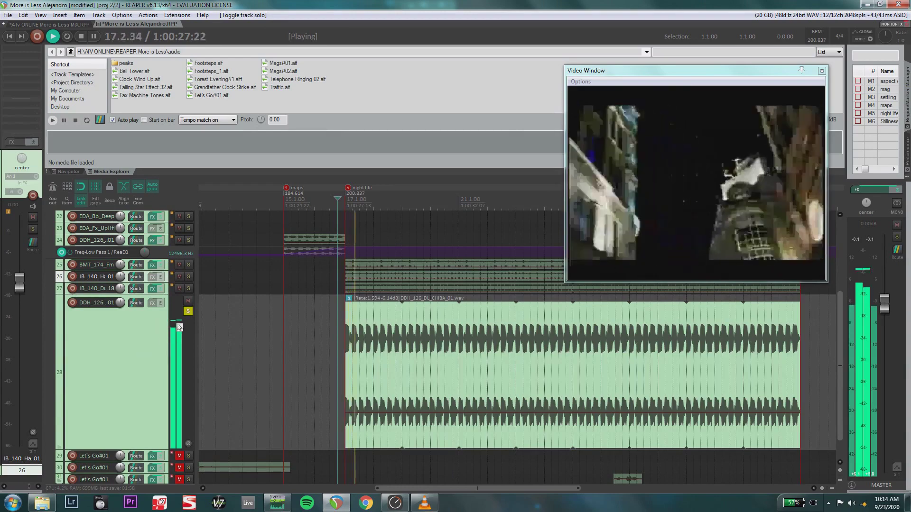
Step: Inspect the ReaEQ on the IB_140_Drums_18 track, close it, stop playback, and unsolo the DDH_126_DL_CHIBA_01 track
{"action": "left_click", "coordinate": [101, 292]}
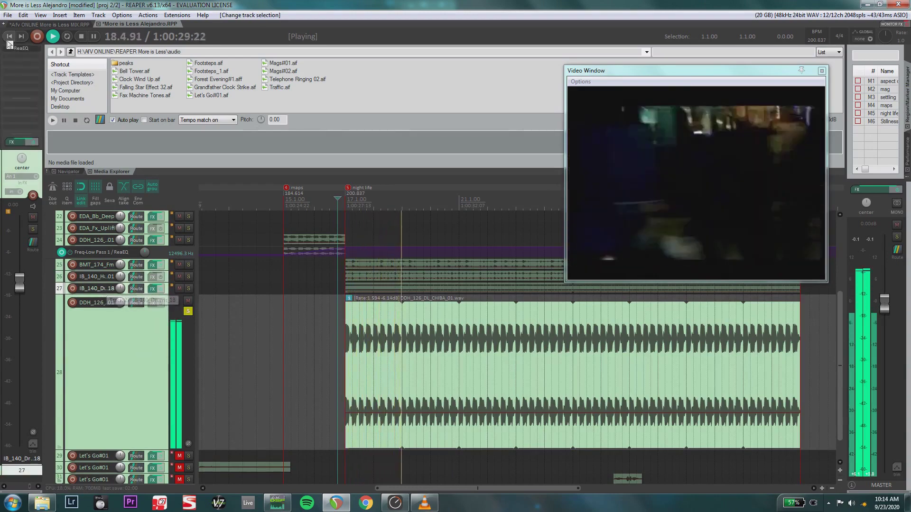
{"action": "left_click", "coordinate": [16, 49]}
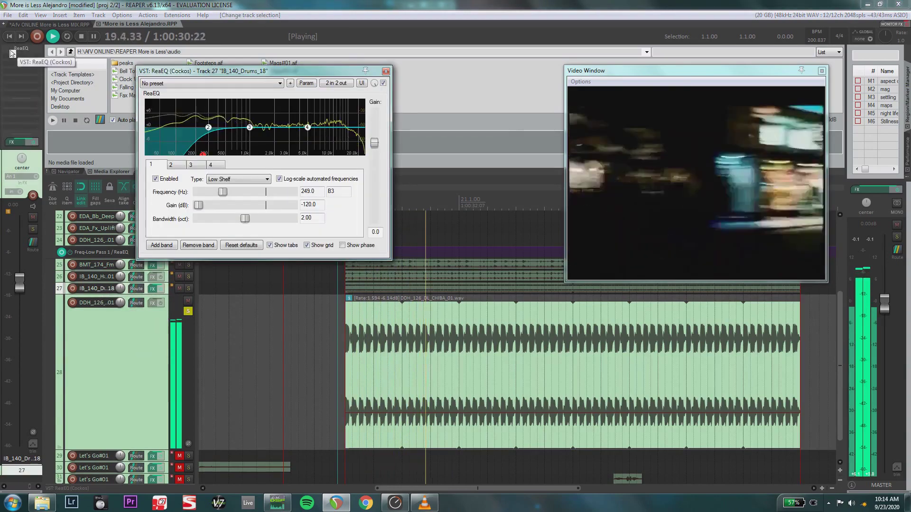
{"action": "left_click", "coordinate": [391, 69]}
{"action": "key", "text": "space"}
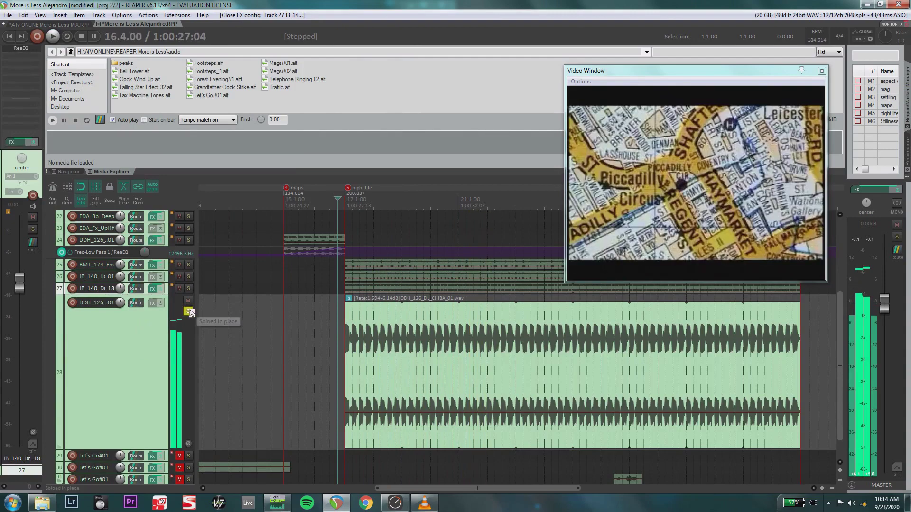
{"action": "left_click", "coordinate": [189, 311]}
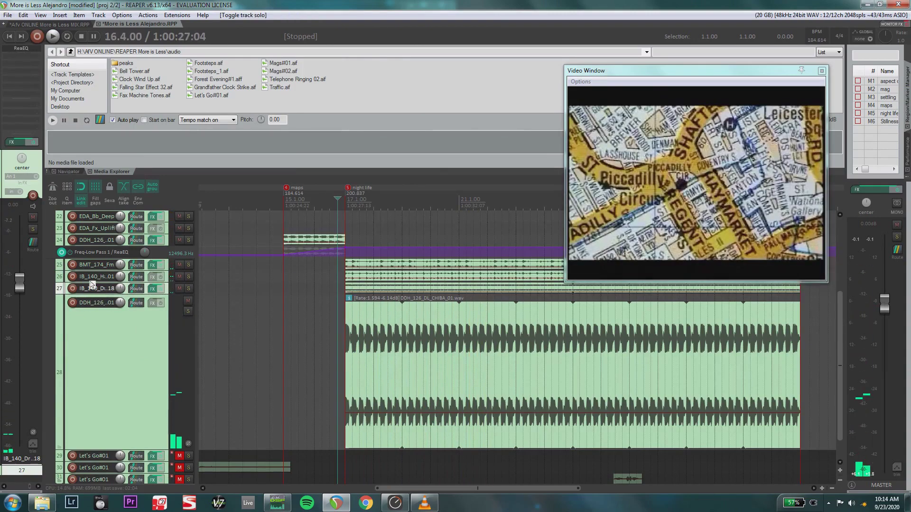
Step: Solo the IB_140_Drums_18 track, compare it with its effects bypassed and re-enabled during playback, and unsolo it and stop
{"action": "left_click", "coordinate": [189, 289]}
{"action": "key", "text": "space"}
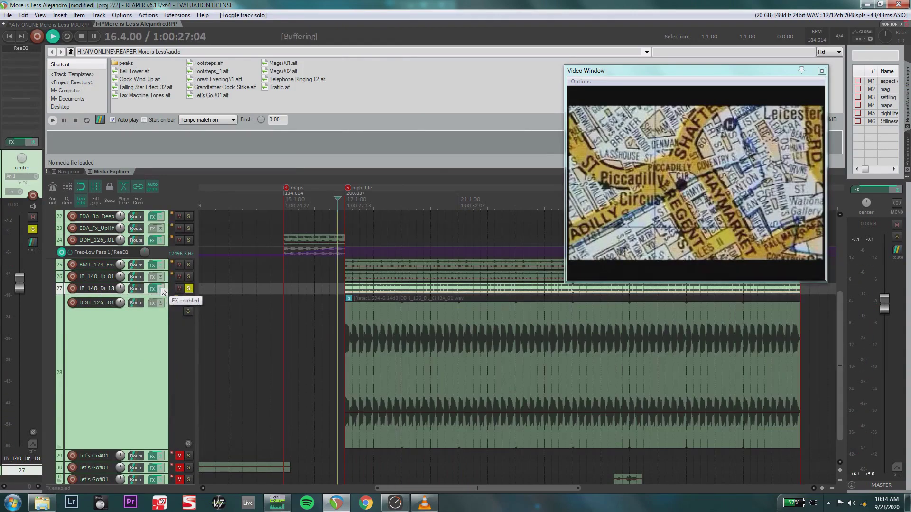
{"action": "left_click", "coordinate": [162, 288]}
{"action": "left_click", "coordinate": [162, 289]}
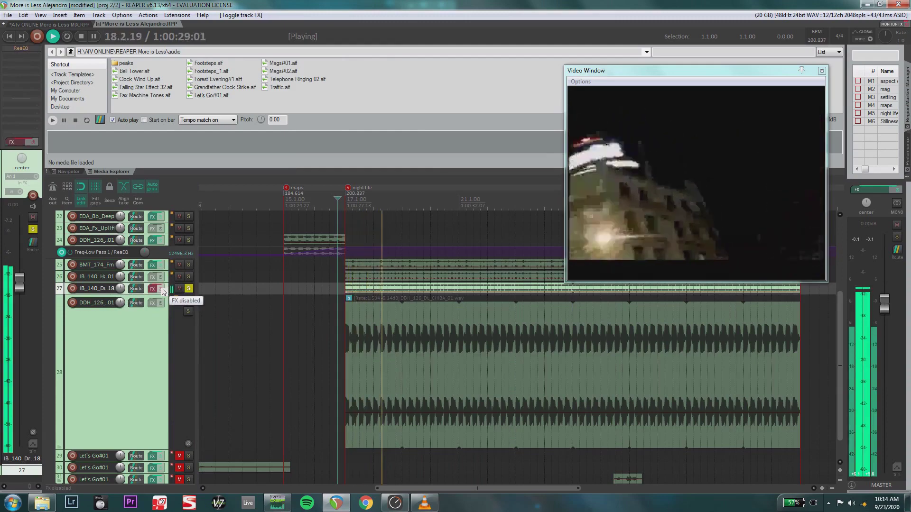
{"action": "left_click", "coordinate": [189, 289]}
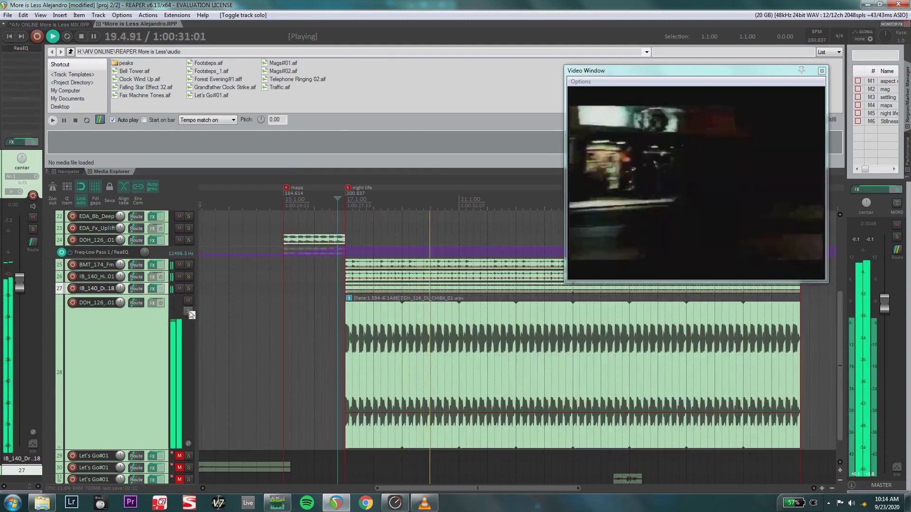
{"action": "key", "text": "space"}
Step: Shrink the DDH_126_DL_CHIBA_01 track, enlarge the Let's Go#01 track (track 29) below it, and unmute track 29
{"action": "left_click", "coordinate": [149, 403]}
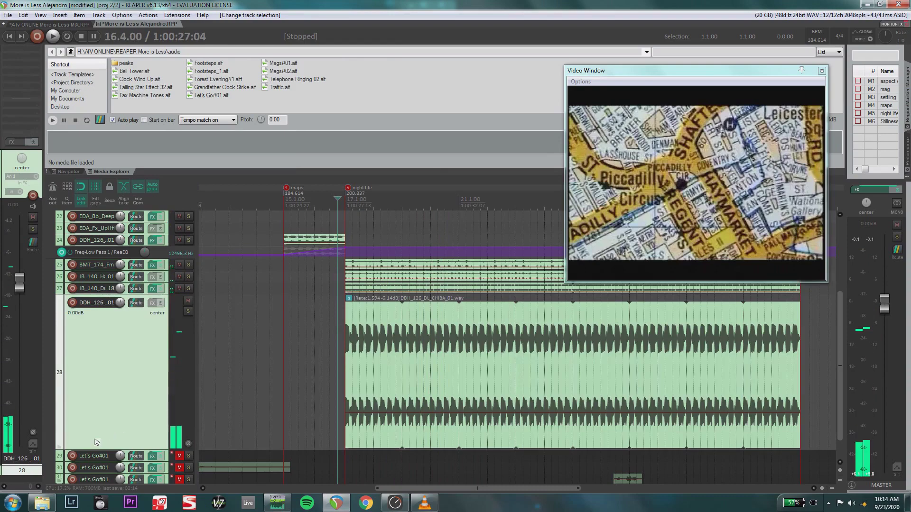
{"action": "left_click_drag", "start_coordinate": [96, 451], "coordinate": [113, 418]}
{"action": "left_click", "coordinate": [116, 358]}
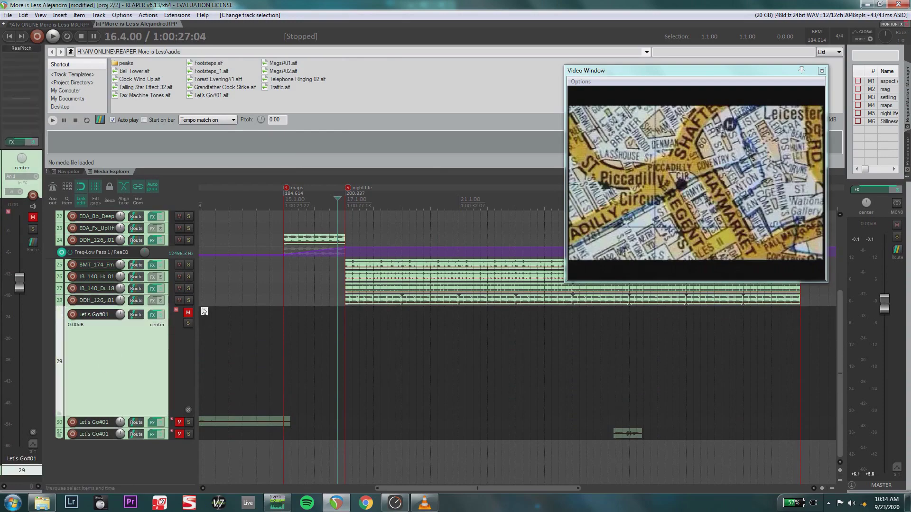
{"action": "left_click", "coordinate": [188, 315]}
Step: Place the edit cursor at 42.1.00, just before the clip on track 29
{"action": "scroll", "coordinate": [430, 353], "scroll_direction": "right", "scroll_amount": 11}
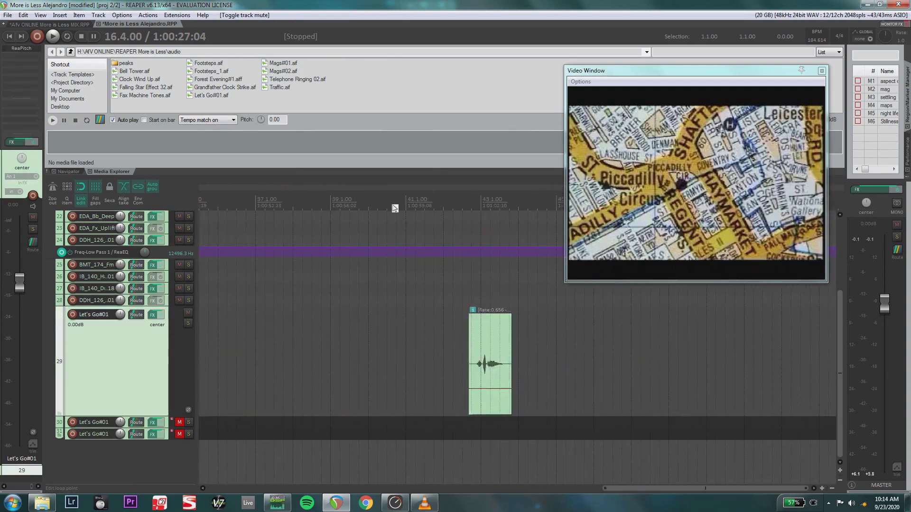
{"action": "left_click", "coordinate": [411, 204]}
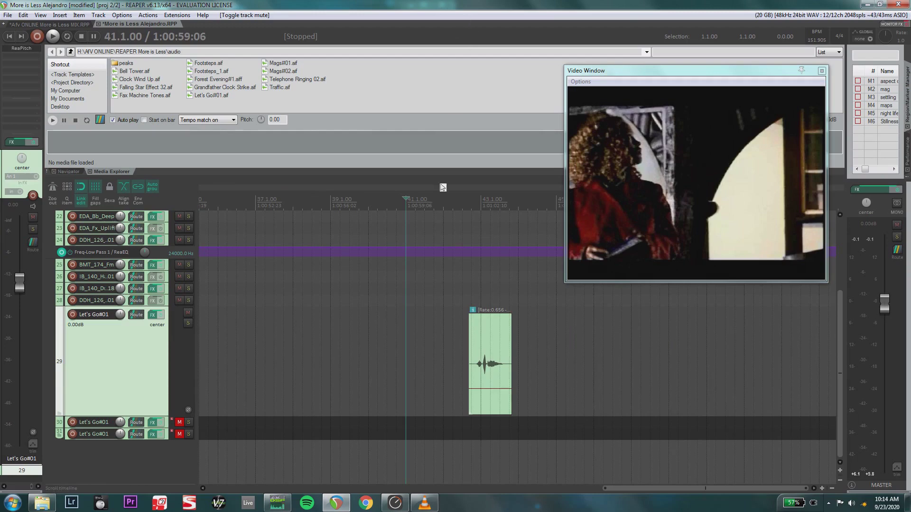
{"action": "left_click", "coordinate": [442, 205]}
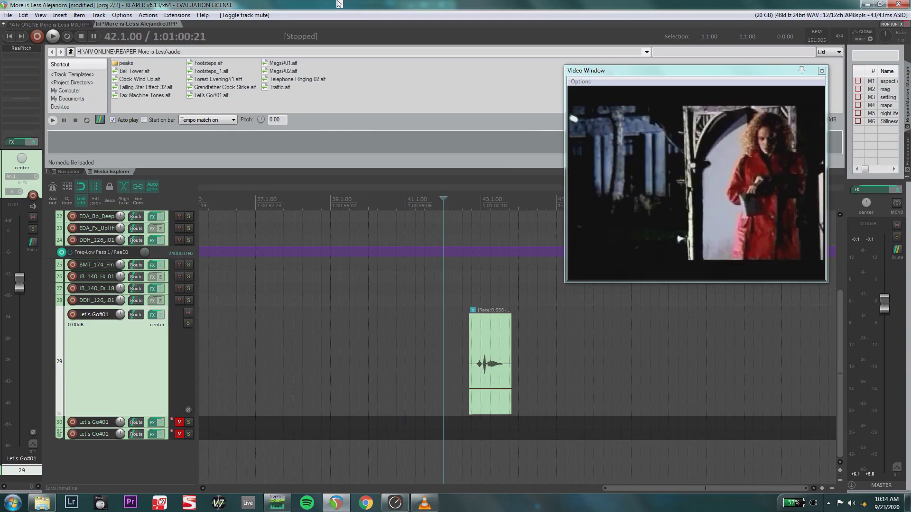
Step: Open the ReaPitch on track 29, examine the settings of both pitch shifters, and close it
{"action": "left_click", "coordinate": [21, 49]}
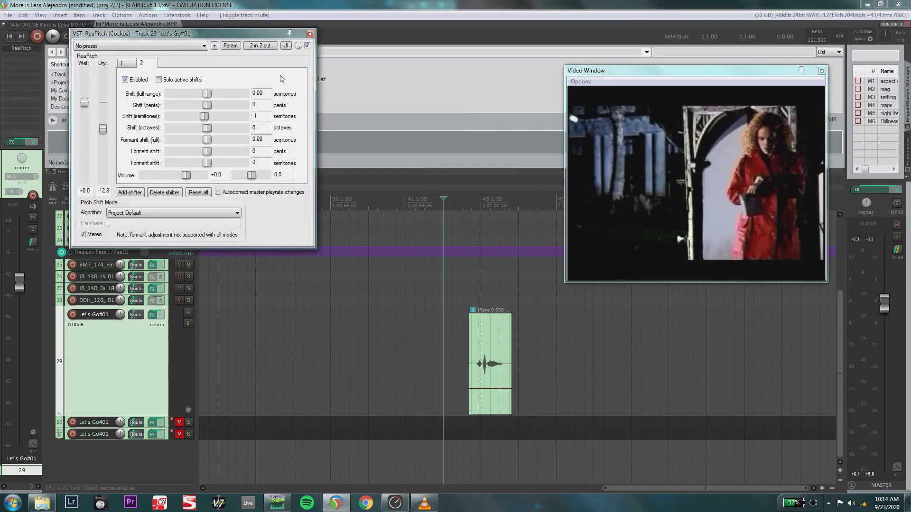
{"action": "left_click", "coordinate": [129, 64]}
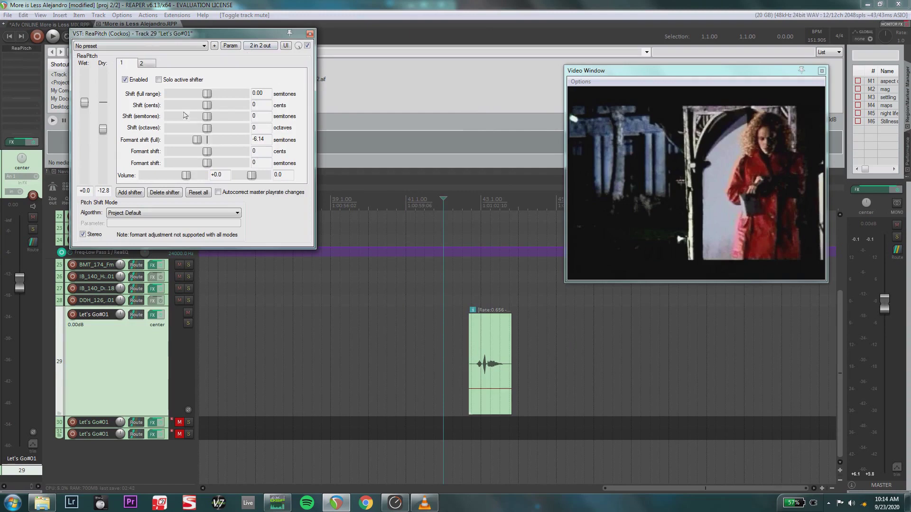
{"action": "left_click", "coordinate": [151, 69]}
{"action": "left_click", "coordinate": [125, 67]}
{"action": "left_click", "coordinate": [310, 34]}
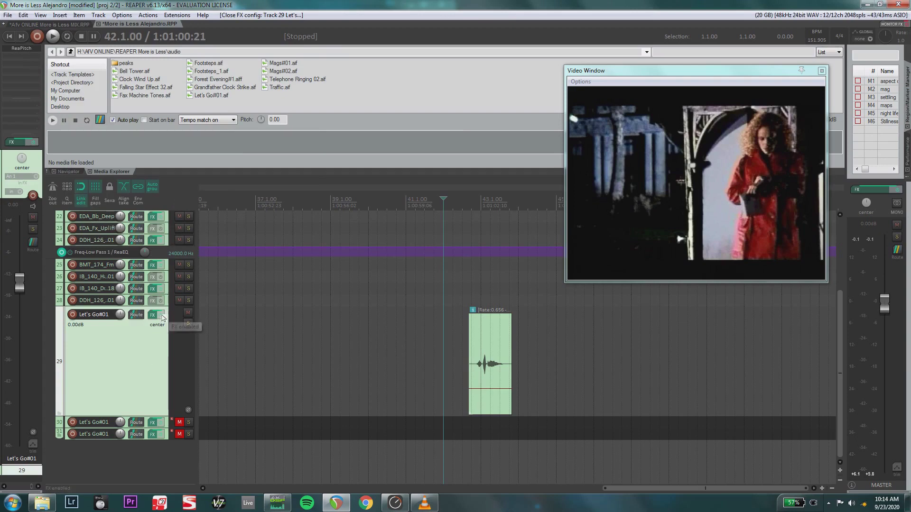
Step: Play the track 29 clip from 42.1.00 with its ReaPitch bypassed and again with it re-enabled to compare the sound
{"action": "left_click", "coordinate": [161, 316]}
{"action": "key", "text": "space"}
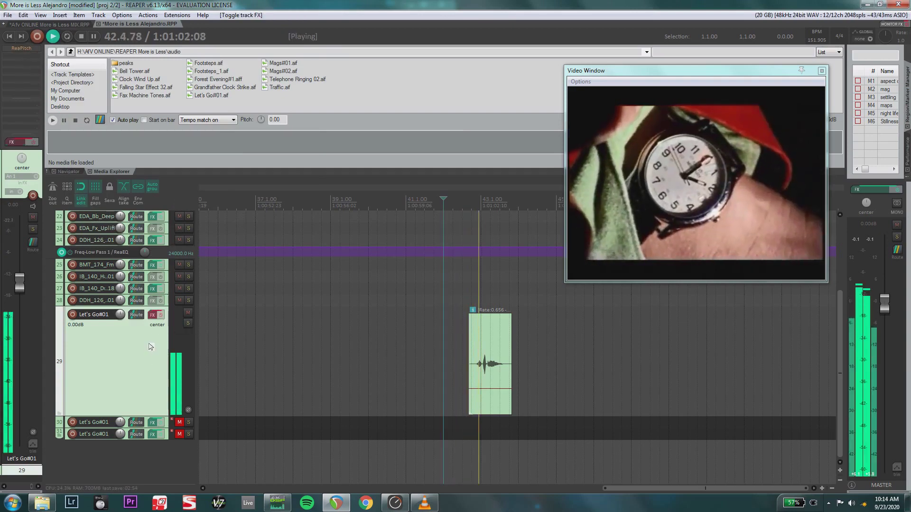
{"action": "key", "text": "space"}
{"action": "left_click", "coordinate": [162, 316]}
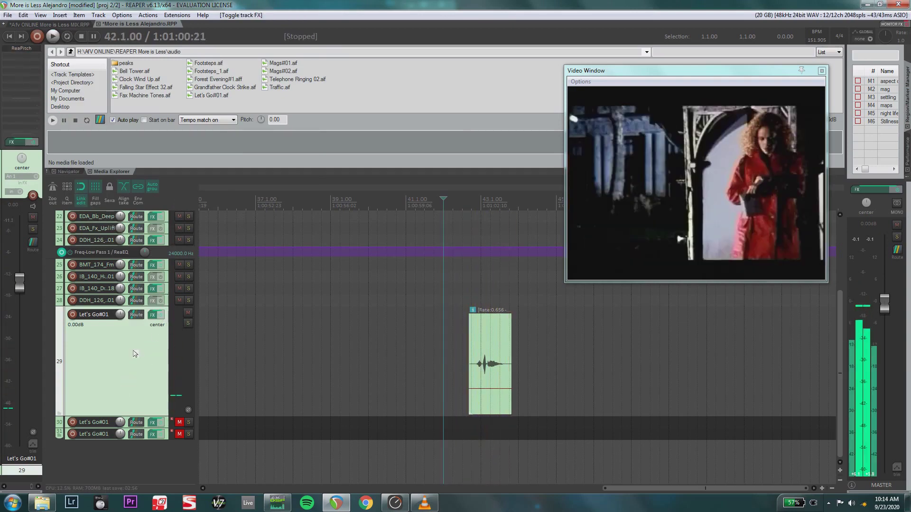
{"action": "key", "text": "space"}
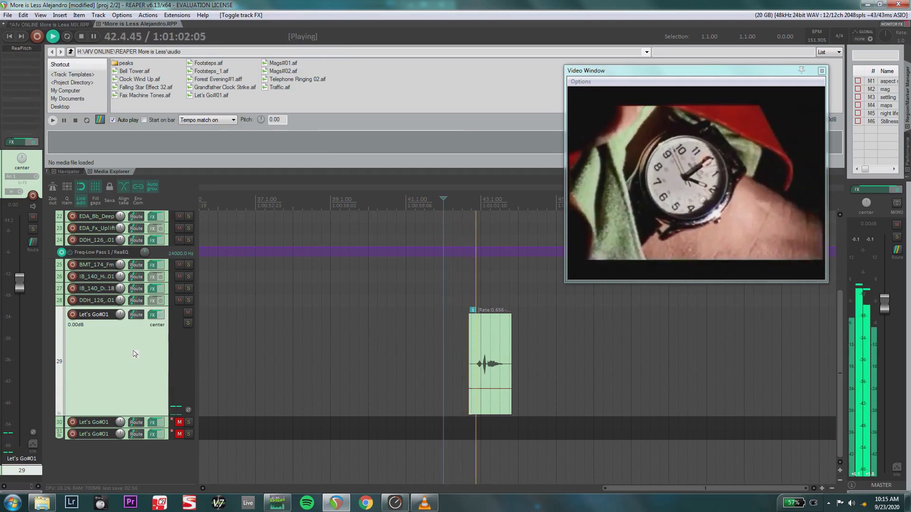
{"action": "key", "text": "space"}
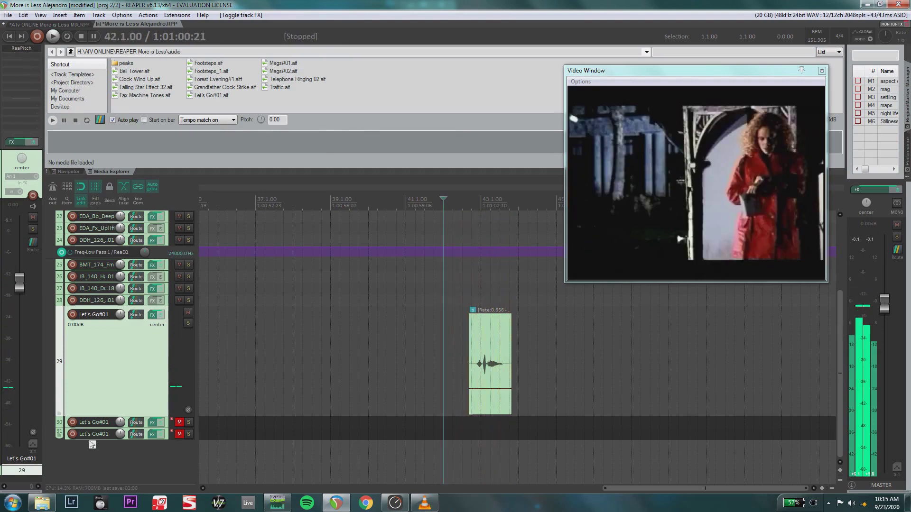
Step: Solo track 29 and play its clip from 42.1.00, and unsolo it and stop playback
{"action": "left_click", "coordinate": [188, 323]}
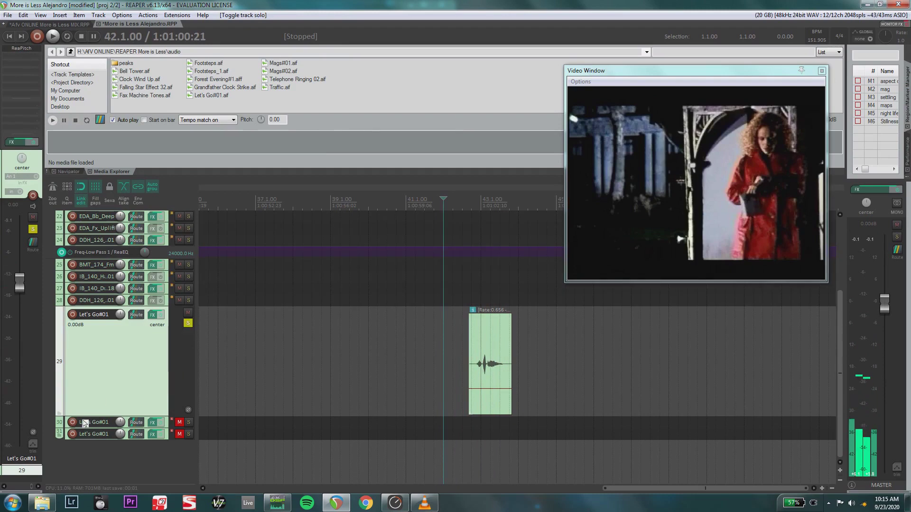
{"action": "key", "text": "space"}
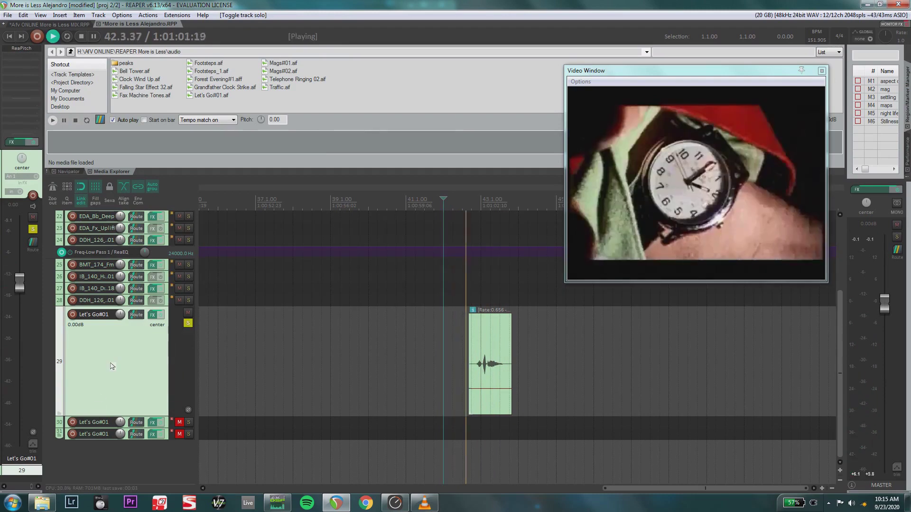
{"action": "left_click", "coordinate": [187, 323]}
{"action": "key", "text": "space"}
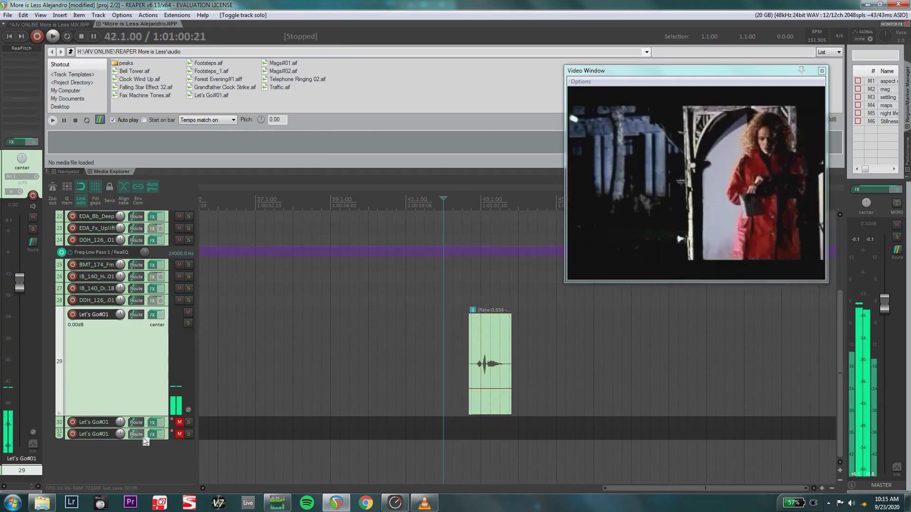
Step: Enlarge and select the Let's Go#01 track 30 in place of track 29, and set the edit cursor to 8.3.00 before its clip
{"action": "left_click_drag", "start_coordinate": [96, 416], "coordinate": [88, 297]}
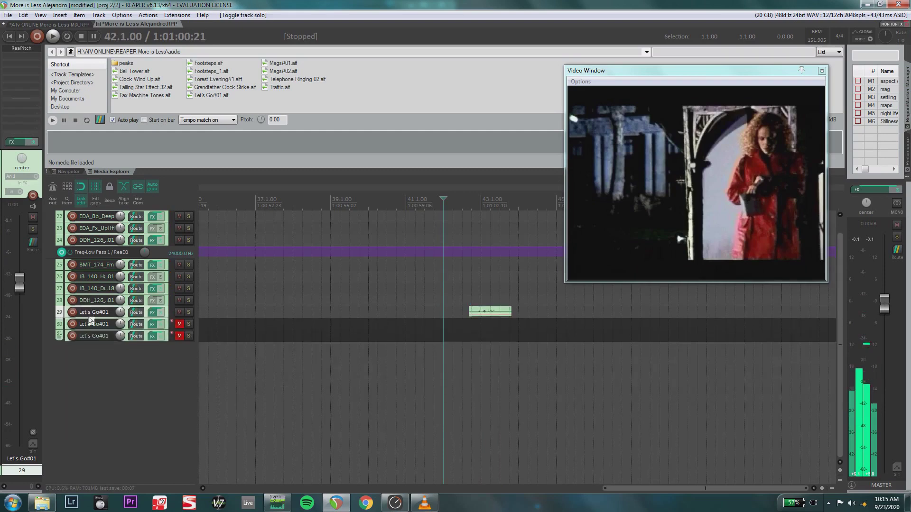
{"action": "left_click_drag", "start_coordinate": [92, 332], "coordinate": [92, 460]}
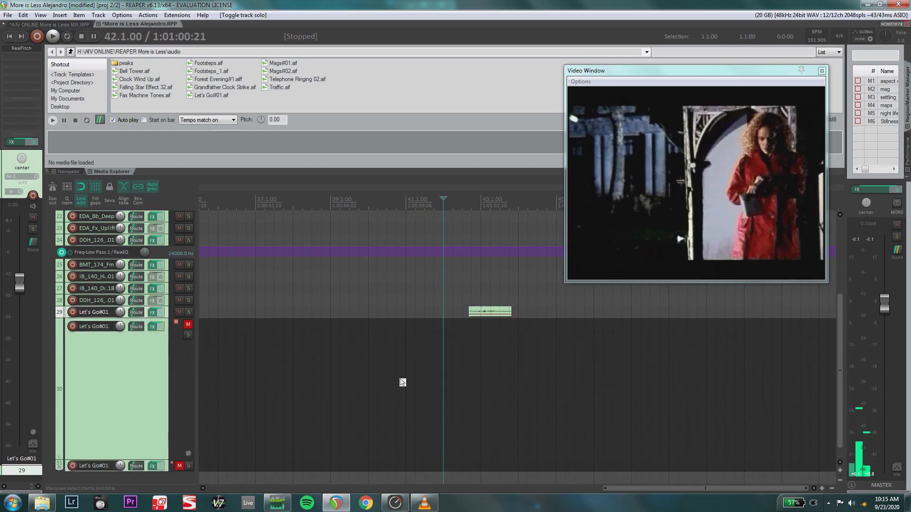
{"action": "scroll", "coordinate": [402, 383], "scroll_direction": "left", "scroll_amount": 3}
{"action": "scroll", "coordinate": [402, 382], "scroll_direction": "left", "scroll_amount": 5}
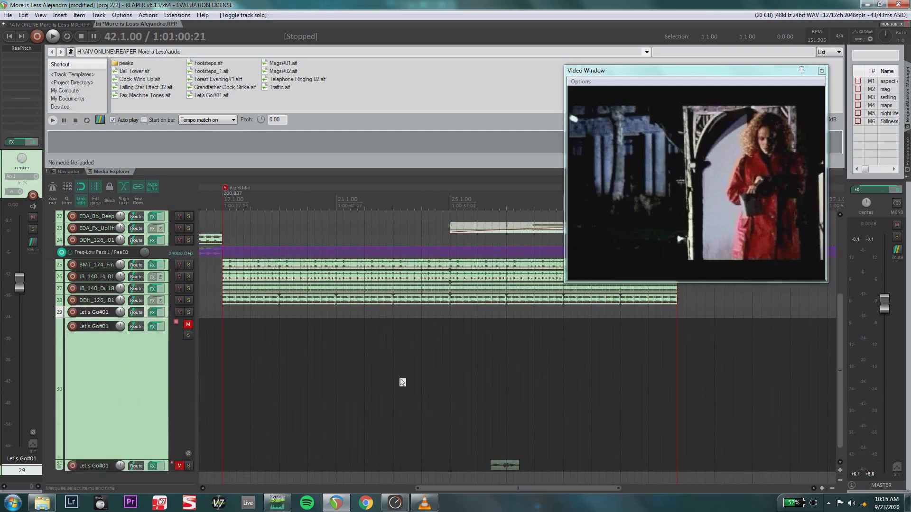
{"action": "scroll", "coordinate": [402, 382], "scroll_direction": "left", "scroll_amount": 2}
{"action": "scroll", "coordinate": [464, 395], "scroll_direction": "left", "scroll_amount": 2}
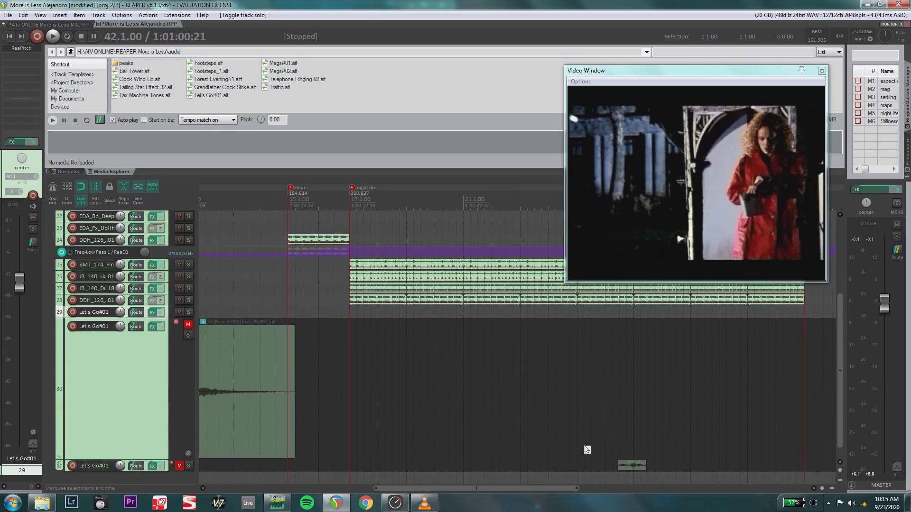
{"action": "scroll", "coordinate": [354, 427], "scroll_direction": "left", "scroll_amount": 10}
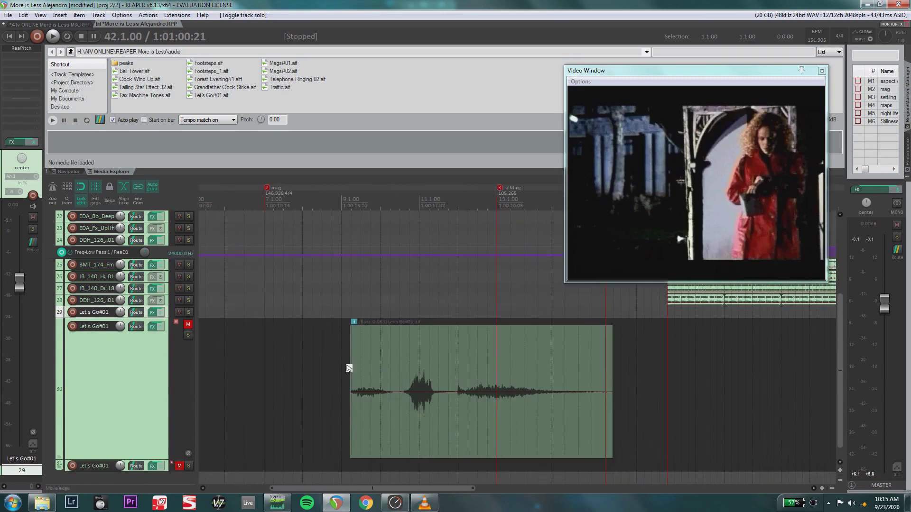
{"action": "left_click", "coordinate": [322, 202]}
{"action": "left_click", "coordinate": [149, 371]}
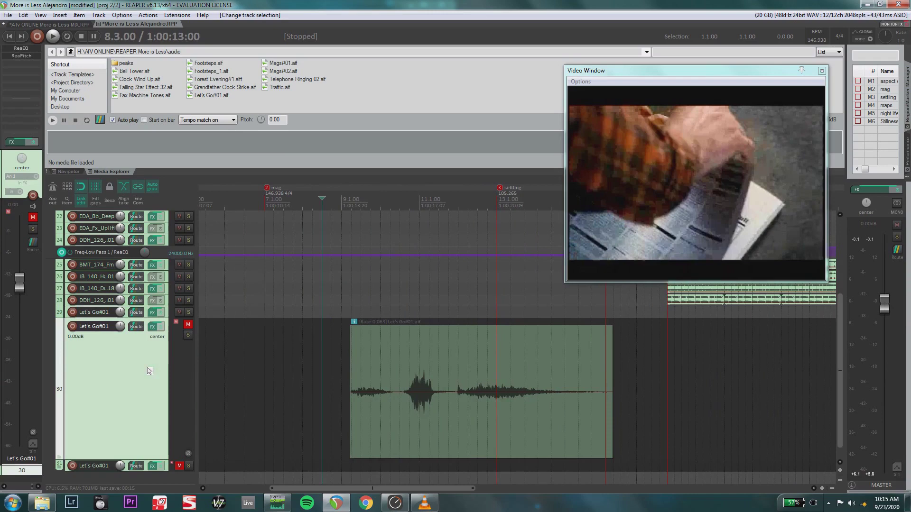
Step: Unmute track 30, bypass its ReaEQ and ReaPitch, and play the dry clip from 8.3.00 soloed, ending unsoloed and stopped
{"action": "left_click", "coordinate": [184, 325]}
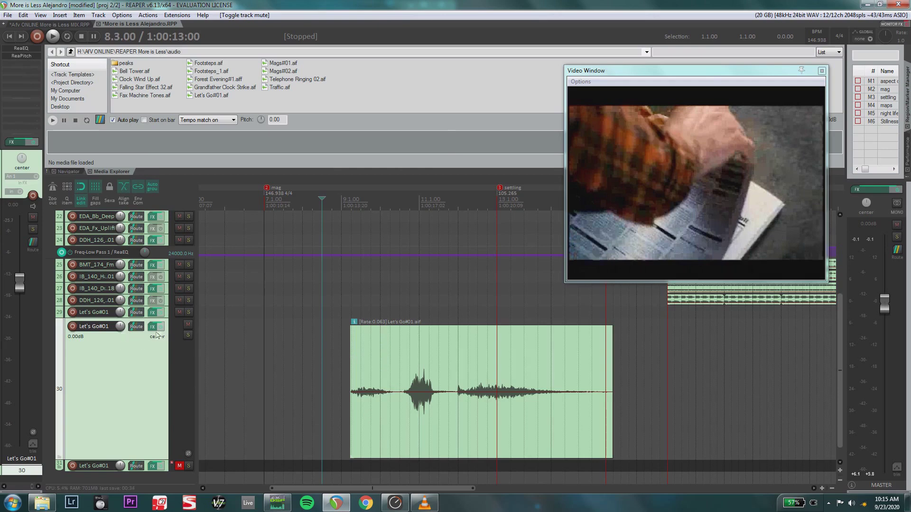
{"action": "left_click", "coordinate": [27, 56], "text": "shift"}
{"action": "key", "text": "space"}
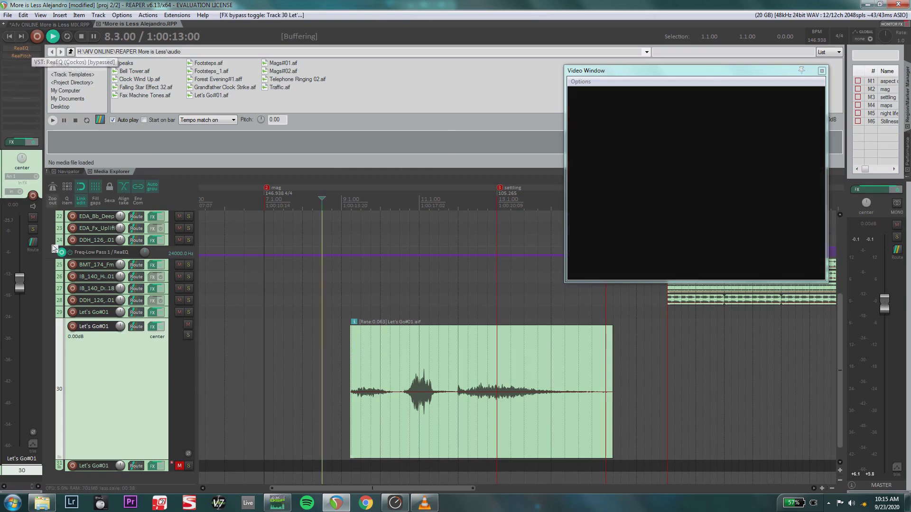
{"action": "left_click", "coordinate": [188, 335]}
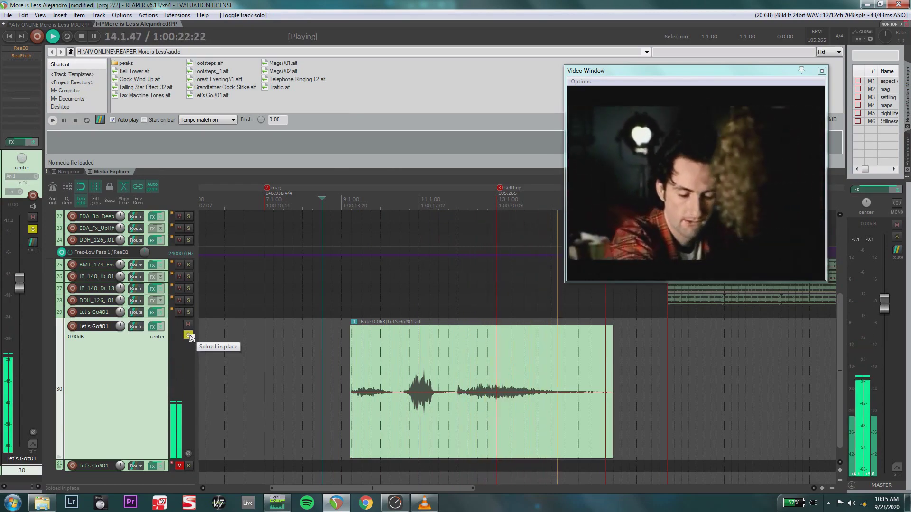
{"action": "left_click", "coordinate": [188, 336]}
{"action": "key", "text": "space"}
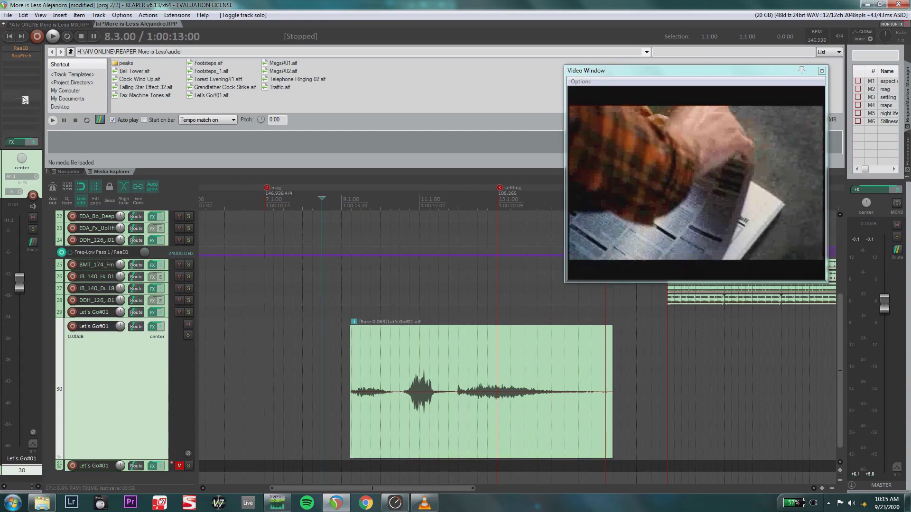
Step: Open track 30's ReaEQ, re-enable it, and place its window clear of the clip to examine the high-shelf curve
{"action": "left_click", "coordinate": [32, 48]}
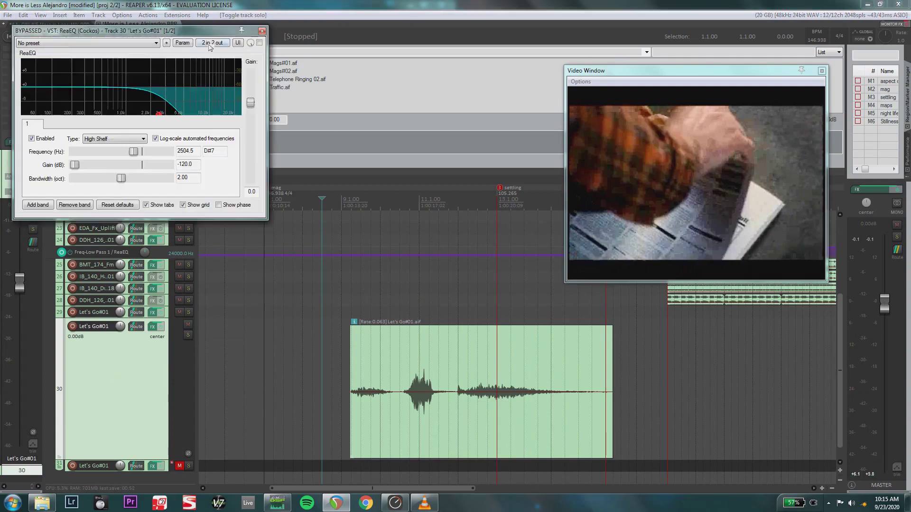
{"action": "left_click_drag", "start_coordinate": [215, 33], "coordinate": [403, 111]}
{"action": "left_click", "coordinate": [453, 87]}
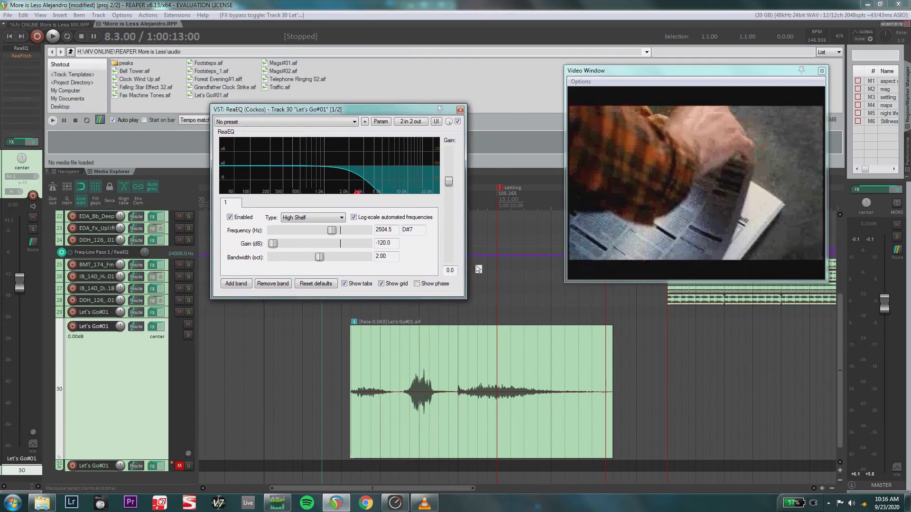
{"action": "left_click_drag", "start_coordinate": [368, 111], "coordinate": [387, 109]}
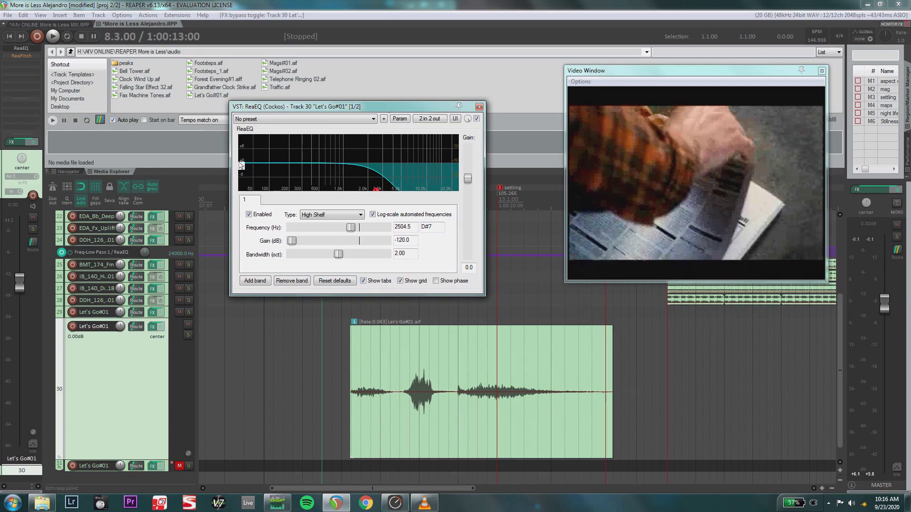
{"action": "left_click_drag", "start_coordinate": [300, 112], "coordinate": [205, 76]}
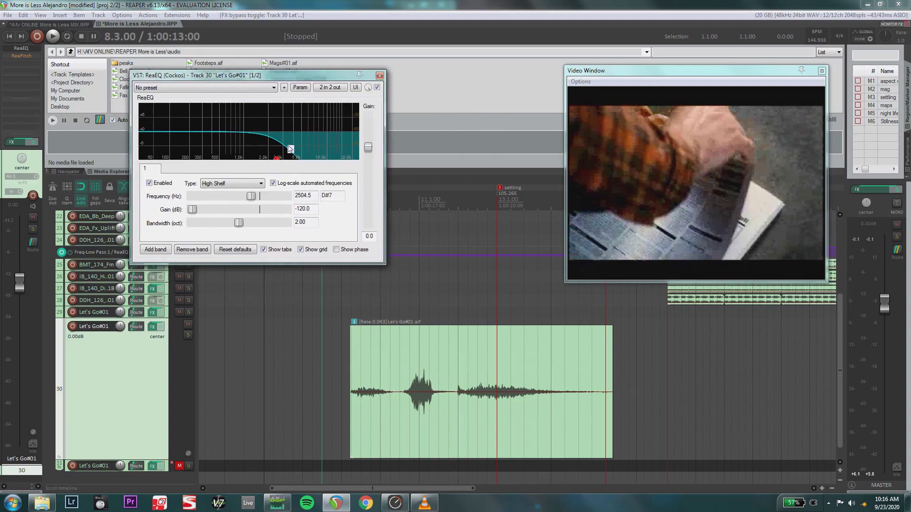
Step: Play the track 30 clip soloed with only ReaEQ active, and unsolo it and stop playback
{"action": "key", "text": "space"}
{"action": "left_click", "coordinate": [187, 336]}
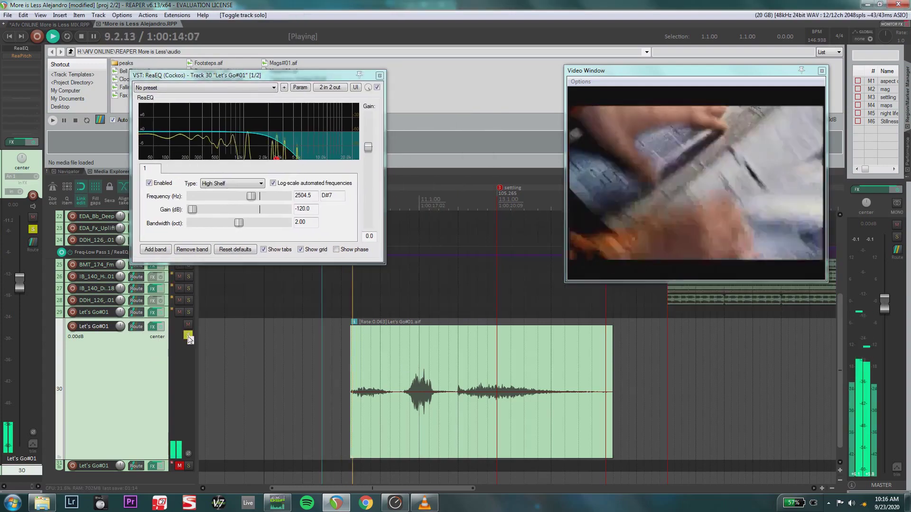
{"action": "left_click", "coordinate": [188, 336]}
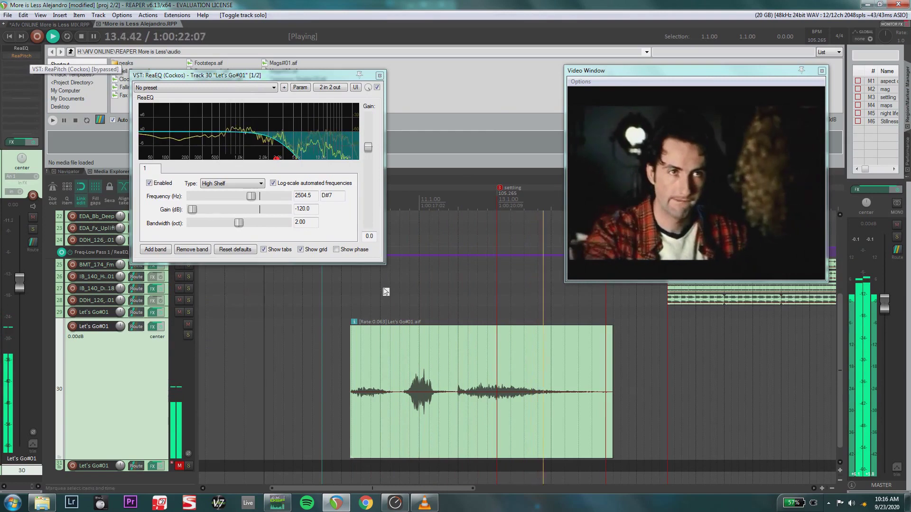
{"action": "key", "text": "space"}
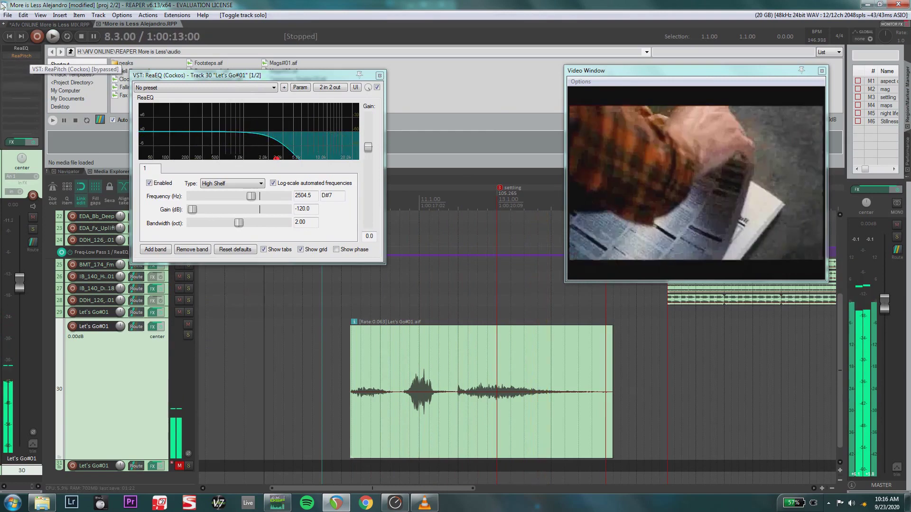
Step: Open and re-enable track 30's ReaPitch, play the clip with both effects active, and close both effect windows
{"action": "left_click", "coordinate": [20, 56]}
{"action": "left_click", "coordinate": [20, 56], "text": "shift"}
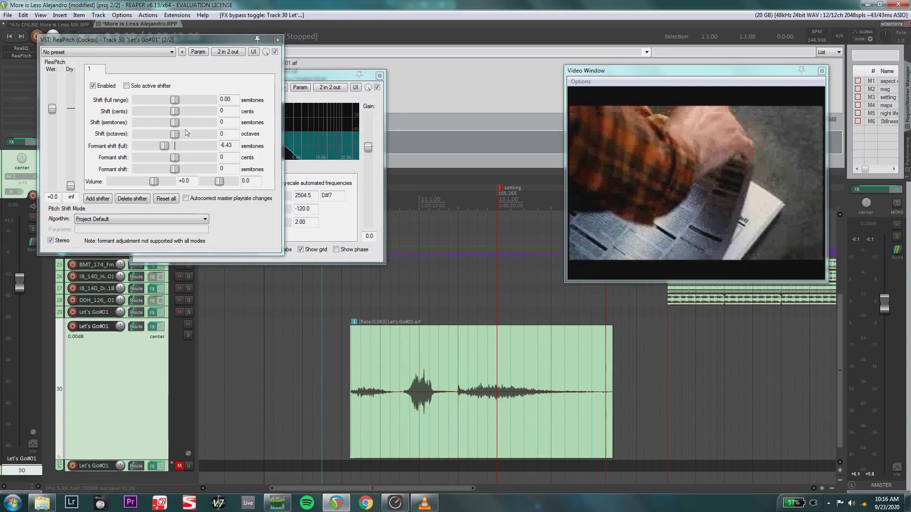
{"action": "key", "text": "space"}
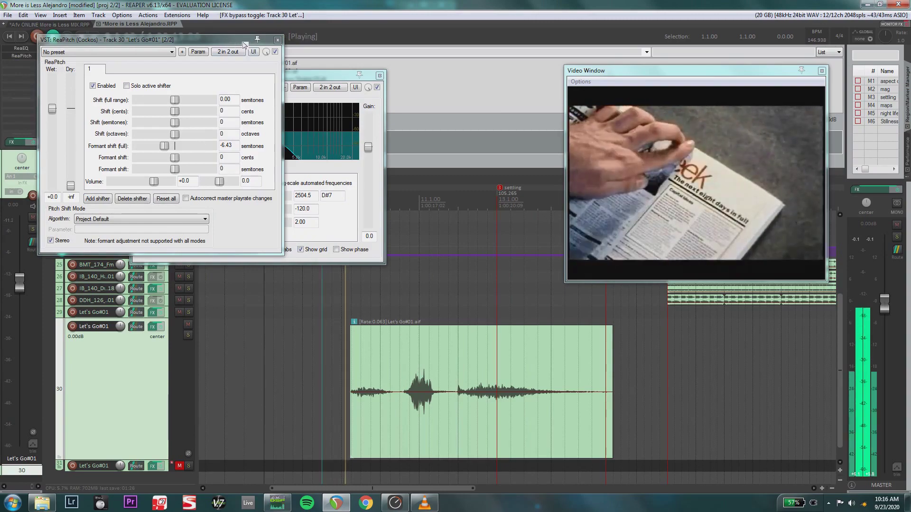
{"action": "left_click", "coordinate": [277, 40]}
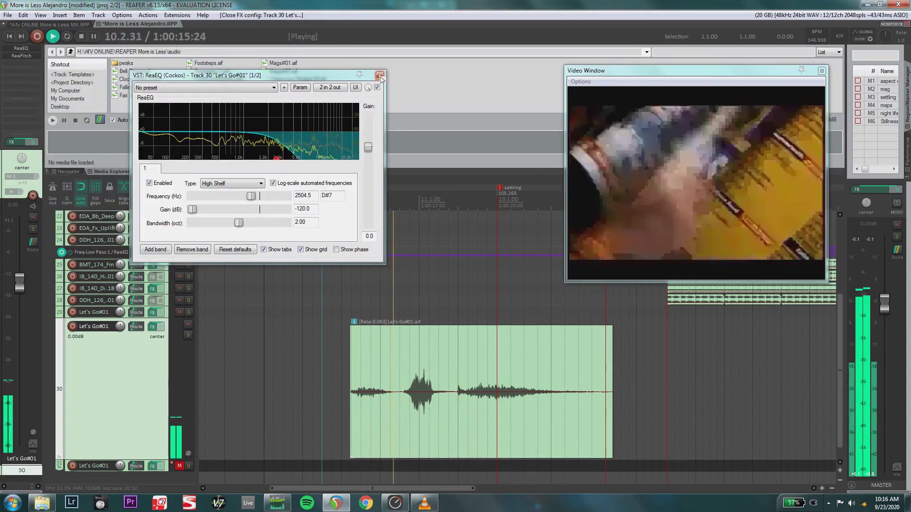
{"action": "left_click", "coordinate": [379, 76]}
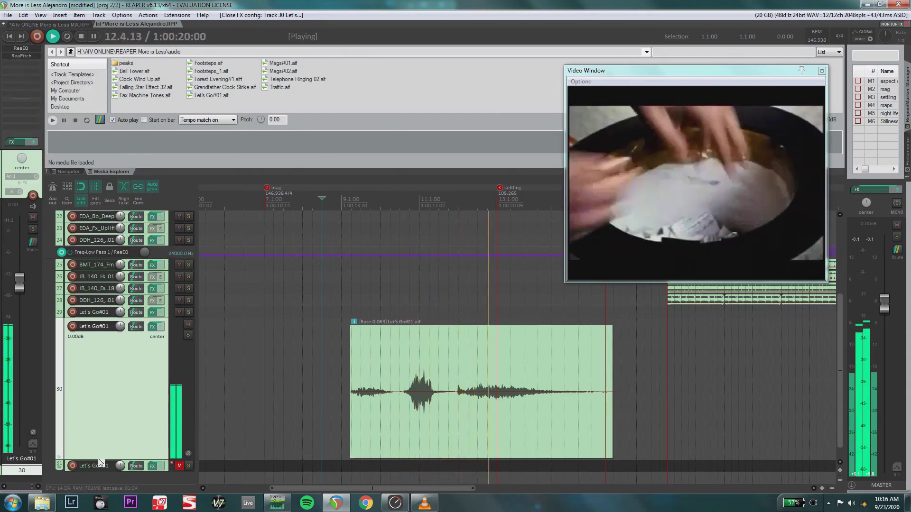
{"action": "key", "text": "space"}
Step: Enlarge and select the Let's Go#01 track 31 in place of track 30, and set the edit cursor to 25.1.00 before its clip
{"action": "left_click_drag", "start_coordinate": [99, 460], "coordinate": [110, 484]}
{"action": "left_click", "coordinate": [115, 424]}
{"action": "scroll", "coordinate": [519, 436], "scroll_direction": "right", "scroll_amount": 2}
{"action": "scroll", "coordinate": [519, 436], "scroll_direction": "right", "scroll_amount": 4}
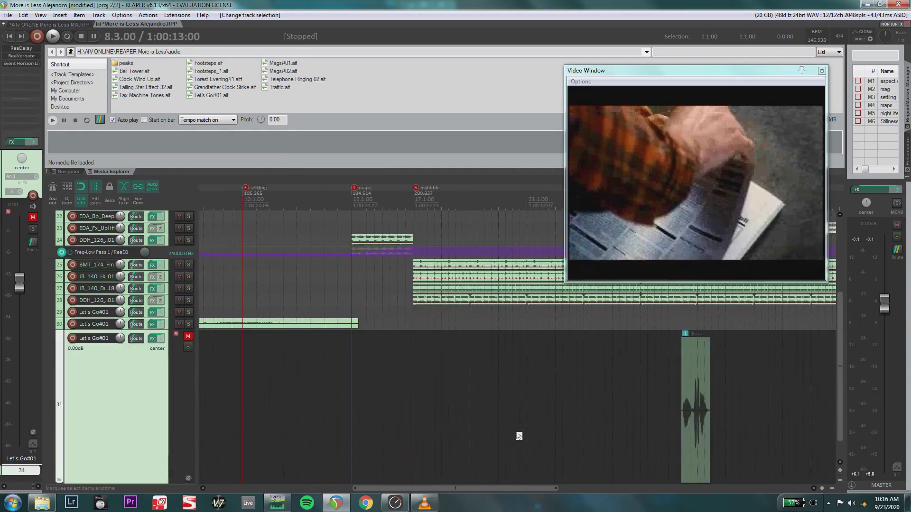
{"action": "left_click", "coordinate": [460, 206]}
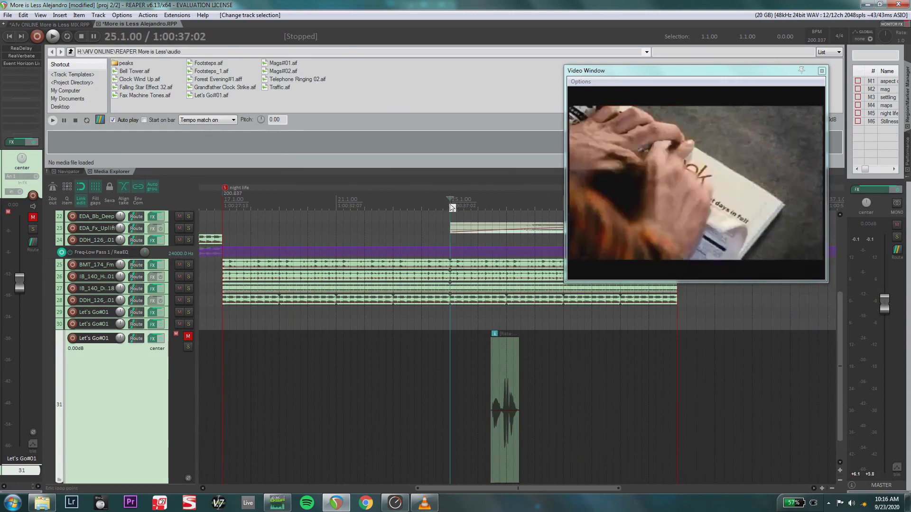
Step: Unmute track 31 and bypass its ReaDelay, ReaVerbate and Event Horizon effects
{"action": "left_click", "coordinate": [189, 336]}
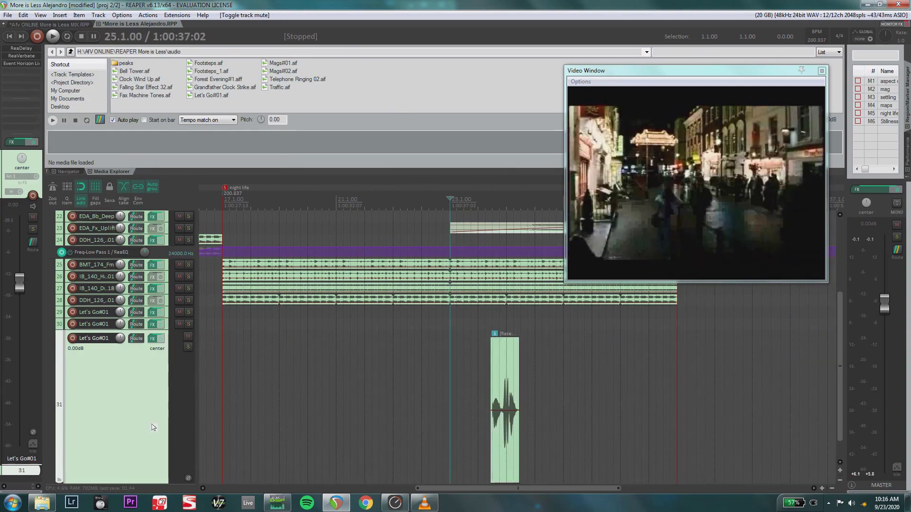
{"action": "scroll", "coordinate": [415, 428], "scroll_direction": "right", "scroll_amount": 2}
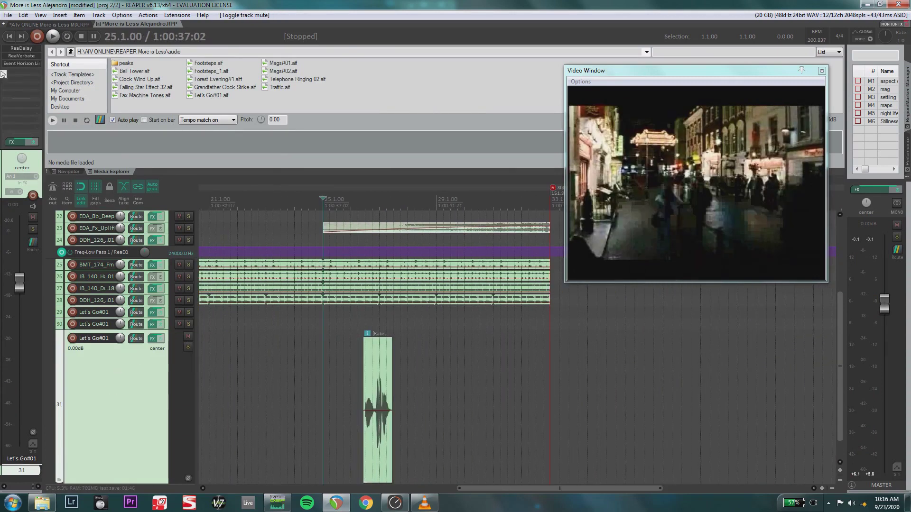
{"action": "left_click", "coordinate": [38, 142]}
{"action": "left_click", "coordinate": [7, 64], "text": "shift"}
{"action": "left_click", "coordinate": [15, 49], "text": "shift"}
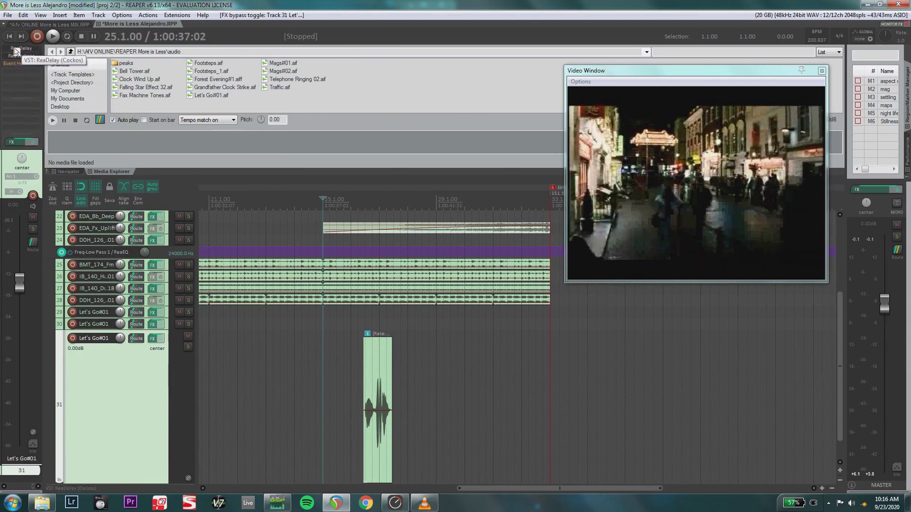
{"action": "left_click", "coordinate": [19, 56], "text": "shift"}
Step: Play the dry track 31 clip from 25.1.00 within the mix and again soloed
{"action": "key", "text": "space"}
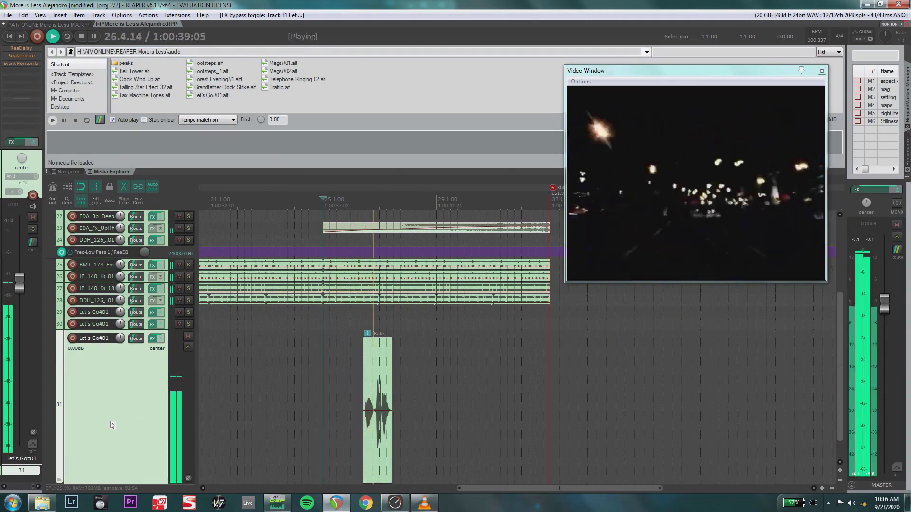
{"action": "key", "text": "space"}
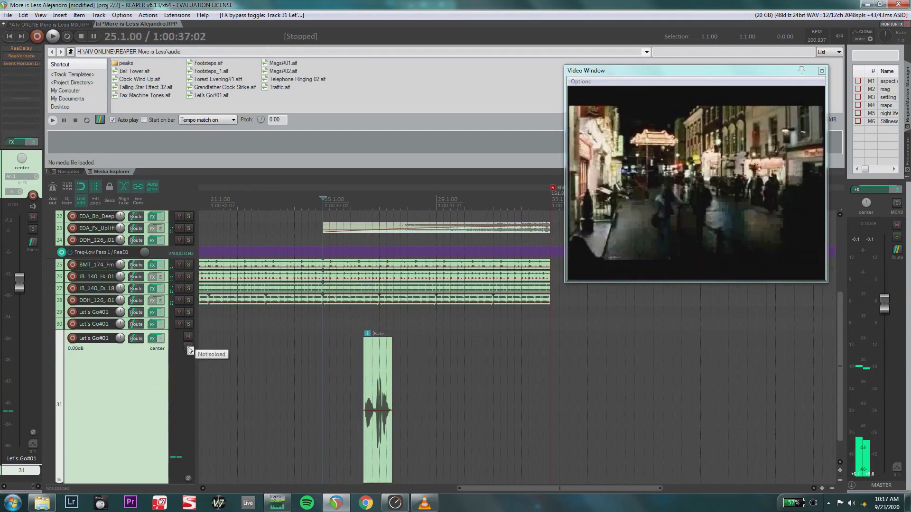
{"action": "left_click", "coordinate": [187, 346]}
{"action": "key", "text": "space"}
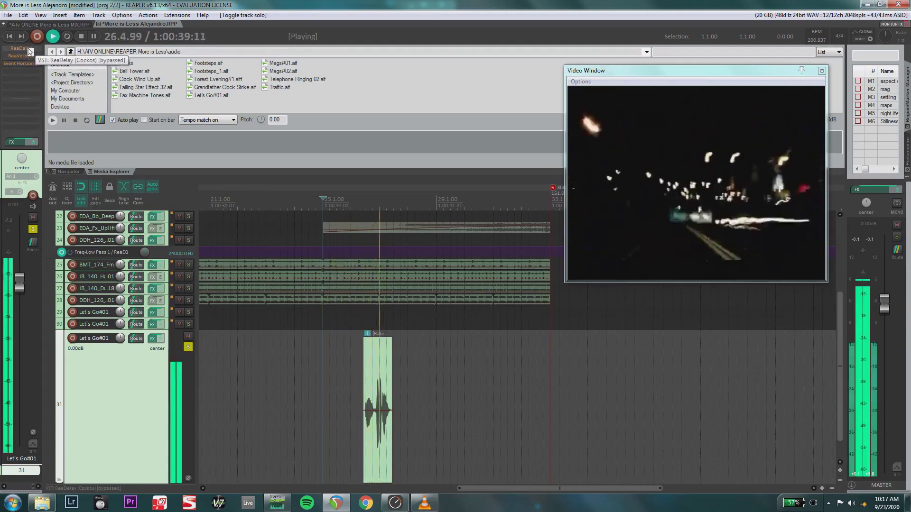
{"action": "key", "text": "space"}
Step: Re-enable and open track 31's ReaDelay, play the soloed clip through it, and show delay tap 1
{"action": "left_click", "coordinate": [29, 50], "text": "shift"}
{"action": "left_click", "coordinate": [29, 51]}
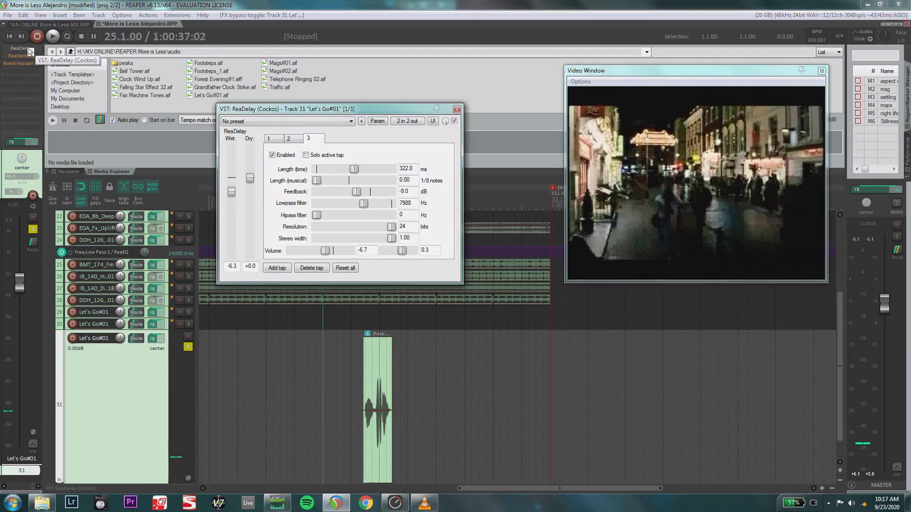
{"action": "left_click_drag", "start_coordinate": [273, 110], "coordinate": [188, 91]}
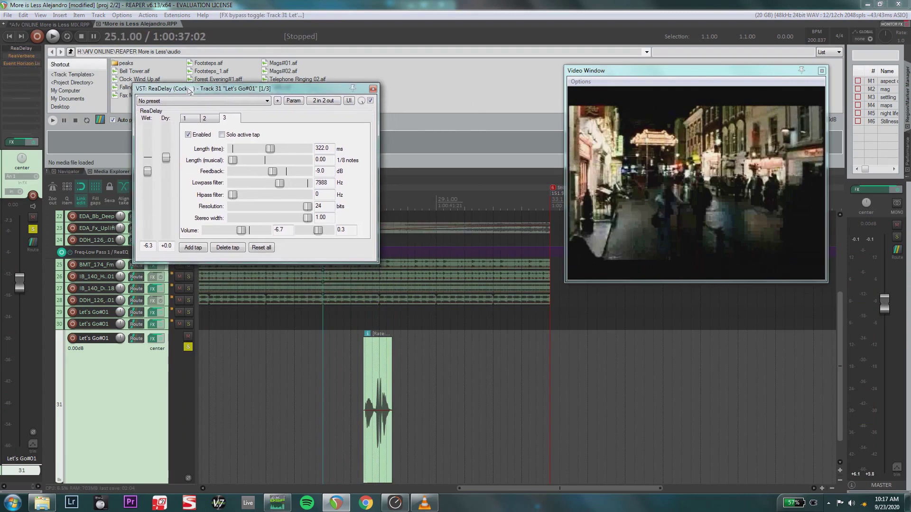
{"action": "key", "text": "space"}
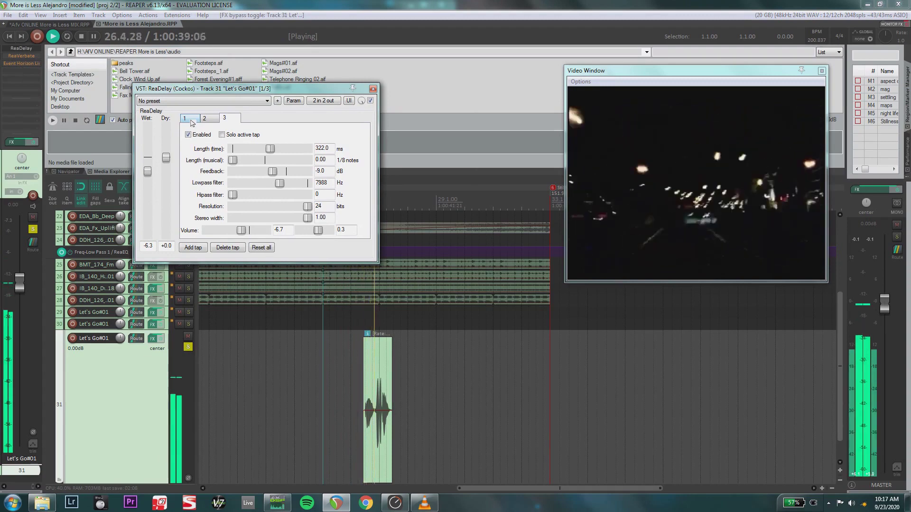
{"action": "left_click", "coordinate": [191, 120]}
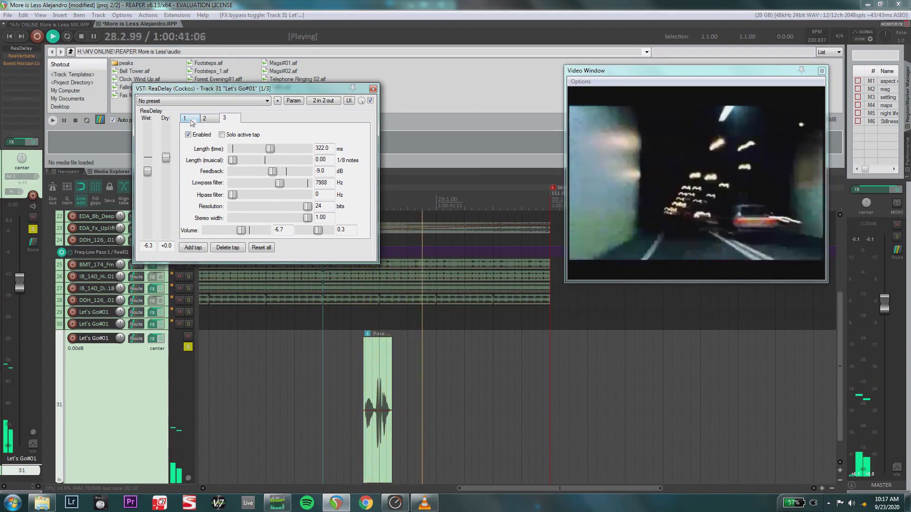
{"action": "key", "text": "space"}
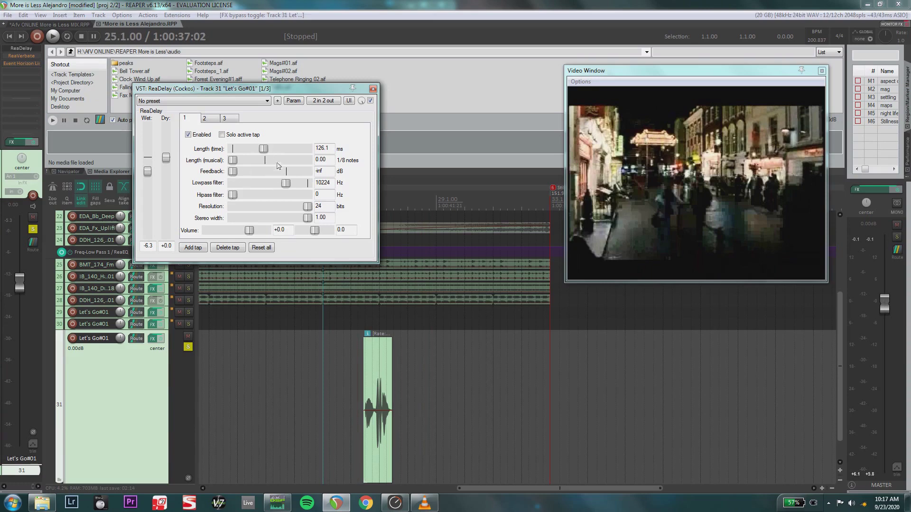
Step: Compare the settings of ReaDelay taps 2 and 3 on track 31, and close the effect window
{"action": "left_click", "coordinate": [207, 120]}
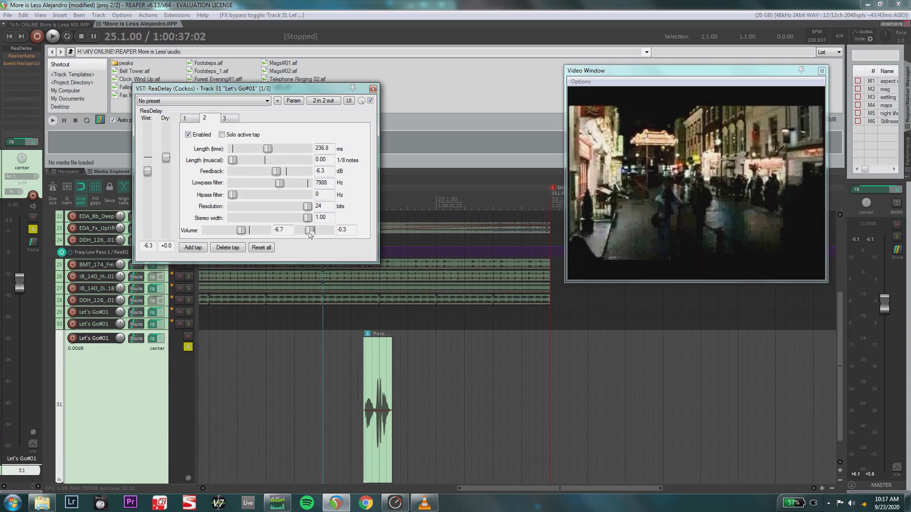
{"action": "left_click", "coordinate": [229, 119]}
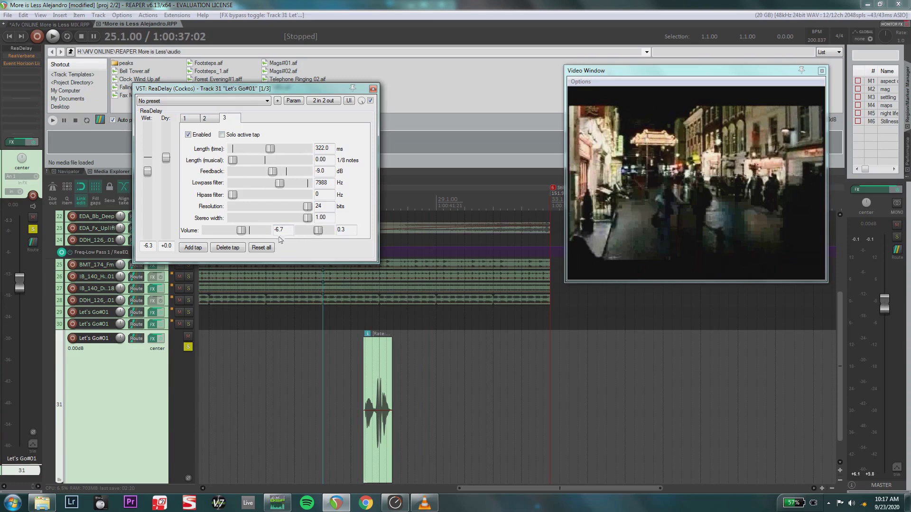
{"action": "left_click", "coordinate": [210, 121]}
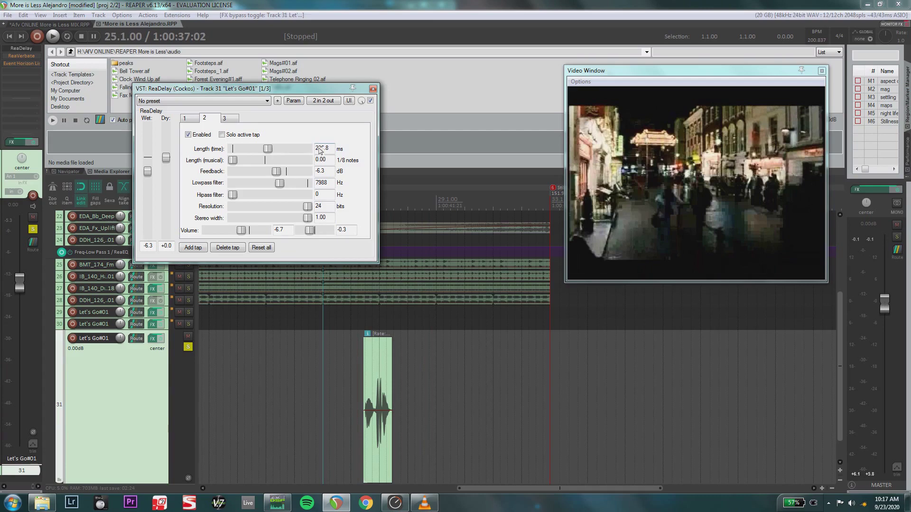
{"action": "left_click", "coordinate": [225, 118]}
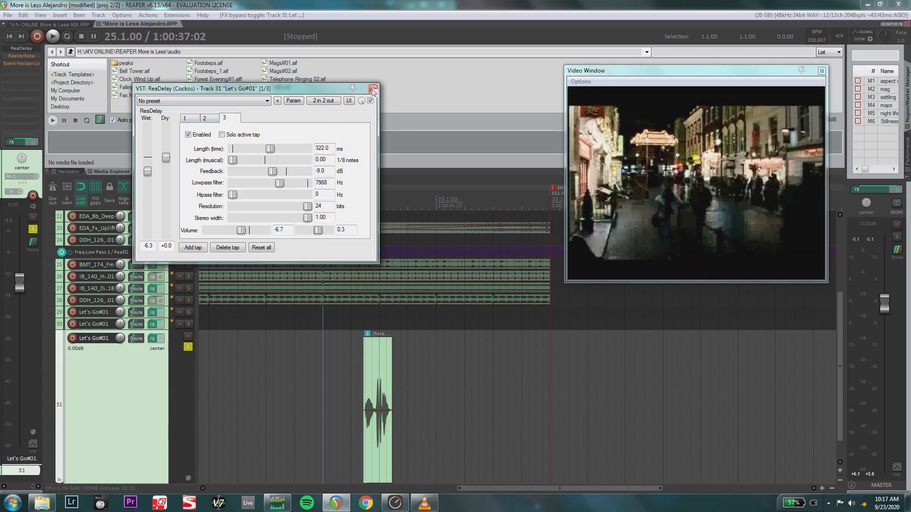
{"action": "left_click", "coordinate": [373, 89]}
Step: Open ReaVerbate on soloed track 31, re-enable it, and play the clip with delay and reverb
{"action": "left_click", "coordinate": [188, 347]}
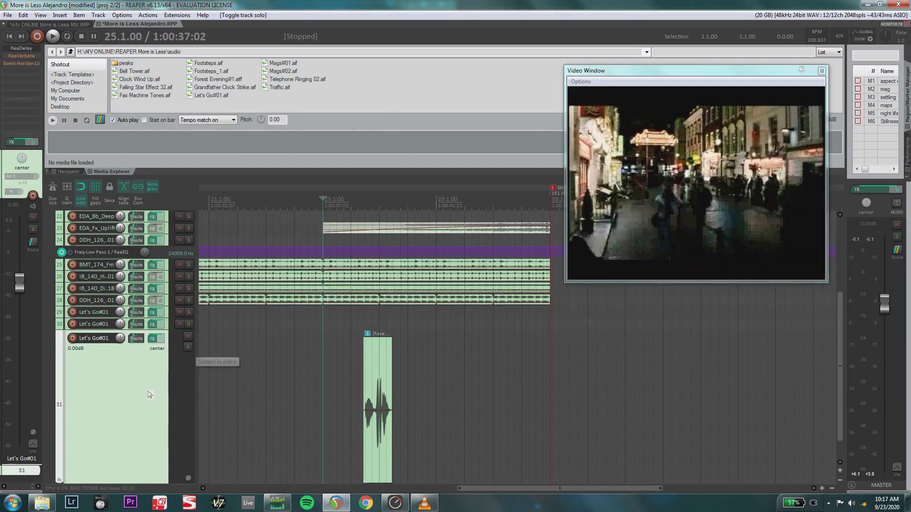
{"action": "left_click", "coordinate": [188, 349]}
{"action": "left_click", "coordinate": [7, 56]}
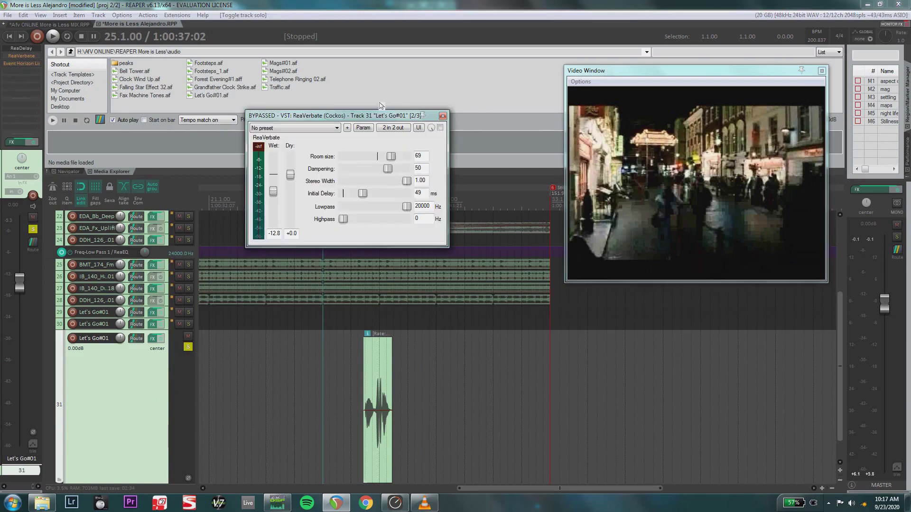
{"action": "left_click", "coordinate": [440, 128]}
{"action": "key", "text": "space"}
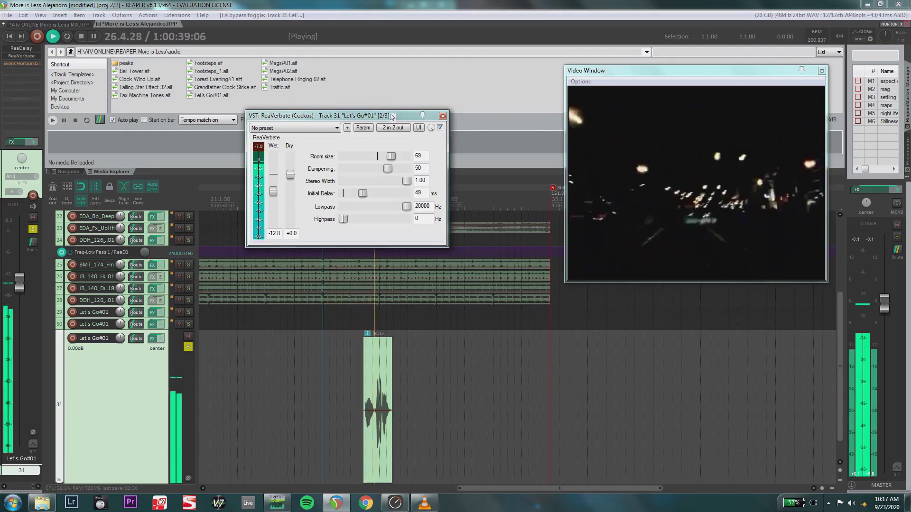
Step: Re-enable track 31's Event Horizon limiter, replay the soloed clip with its settings shown, and close both effect windows
{"action": "left_click", "coordinate": [22, 63], "text": "shift"}
{"action": "key", "text": "space"}
{"action": "key", "text": "space"}
{"action": "left_click", "coordinate": [21, 63]}
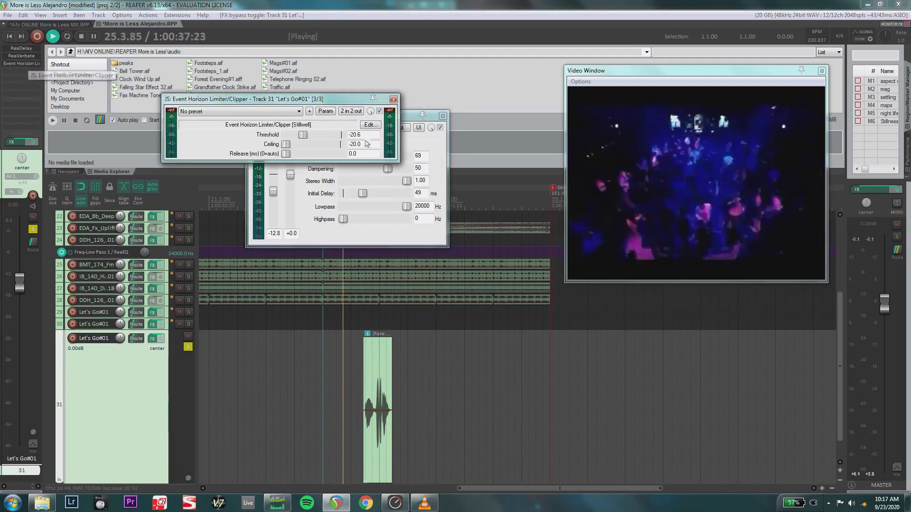
{"action": "key", "text": "space"}
{"action": "left_click", "coordinate": [443, 116]}
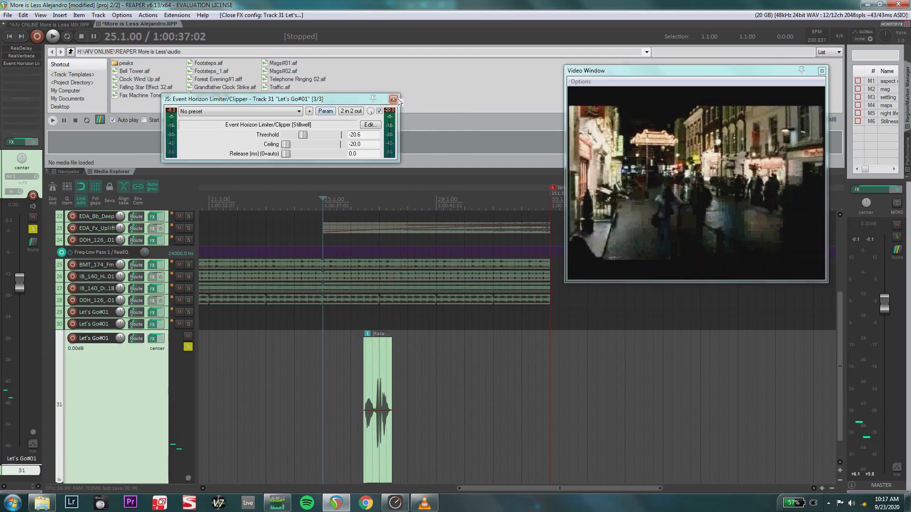
{"action": "left_click", "coordinate": [393, 99]}
Step: Unsolo track 31 and expand the SFX folder to show its child tracks
{"action": "left_click", "coordinate": [31, 230]}
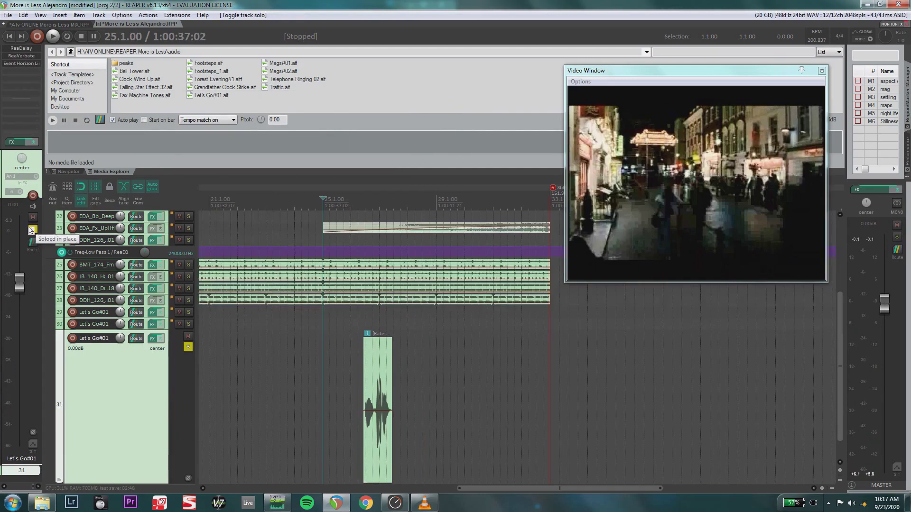
{"action": "scroll", "coordinate": [132, 394], "scroll_direction": "down", "scroll_amount": 8}
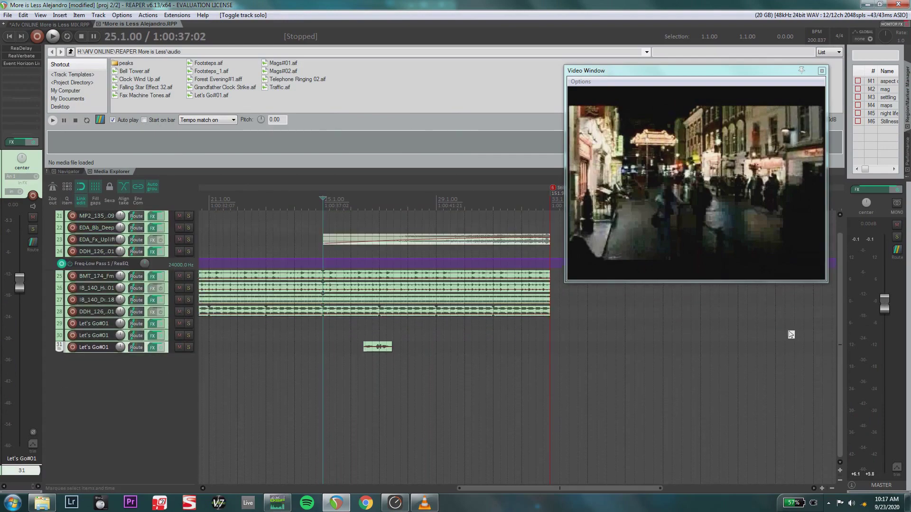
{"action": "left_click_drag", "start_coordinate": [839, 333], "coordinate": [827, 232]}
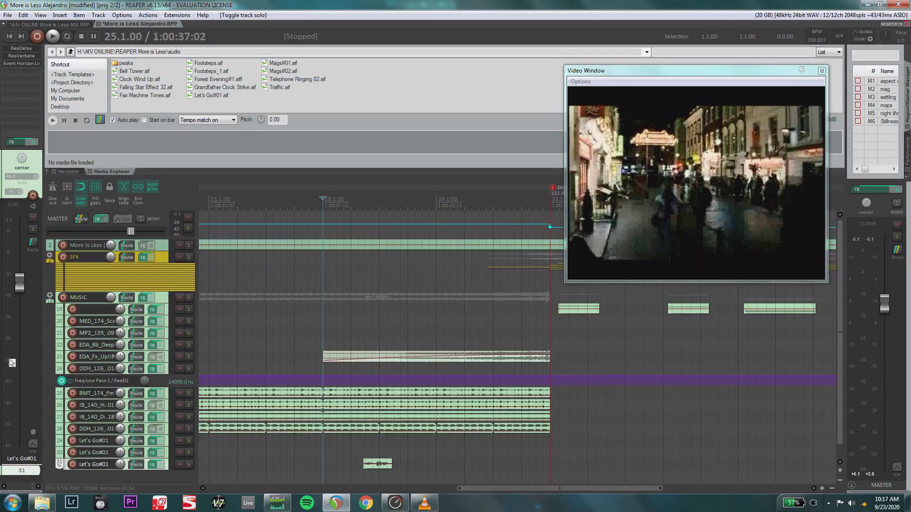
{"action": "left_click", "coordinate": [50, 257]}
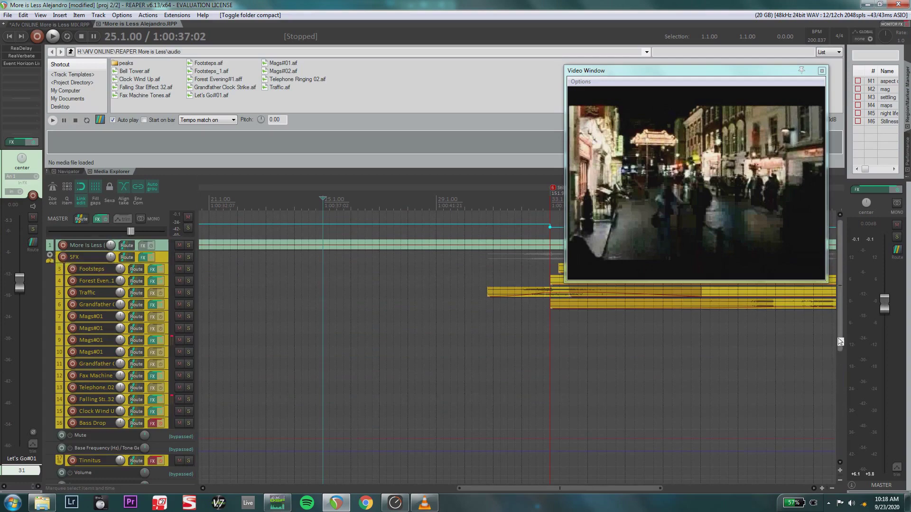
Step: Show the Event Horizon Limiter/Clipper settings on the MUSIC folder track and close the window
{"action": "scroll", "coordinate": [212, 381], "scroll_direction": "down", "scroll_amount": 6}
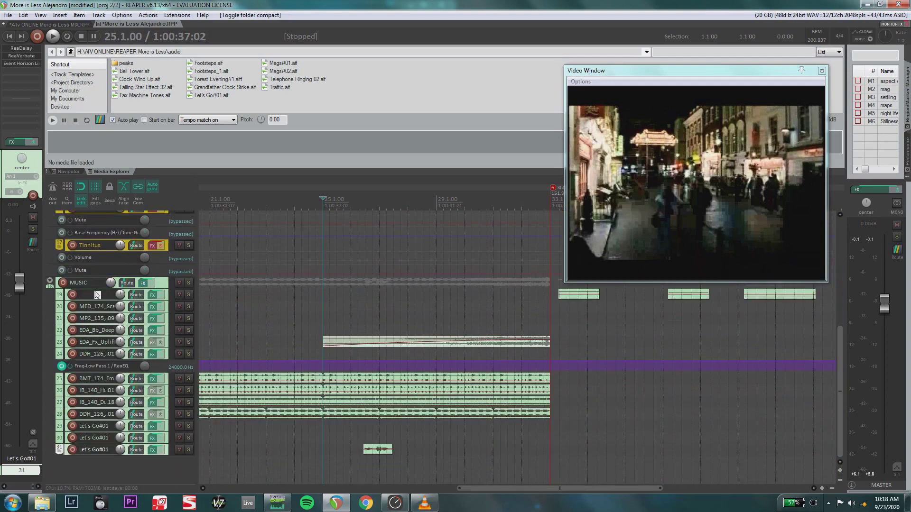
{"action": "left_click", "coordinate": [94, 285]}
{"action": "left_click", "coordinate": [13, 49]}
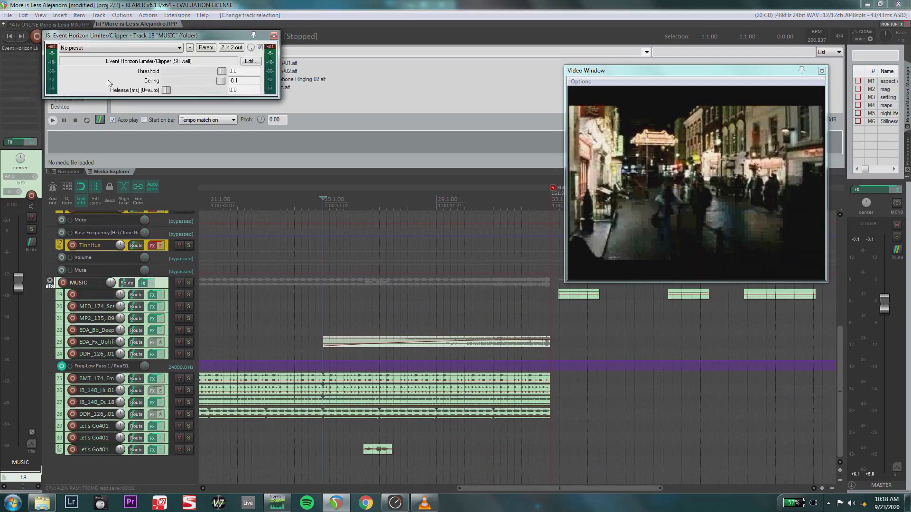
{"action": "left_click", "coordinate": [274, 36]}
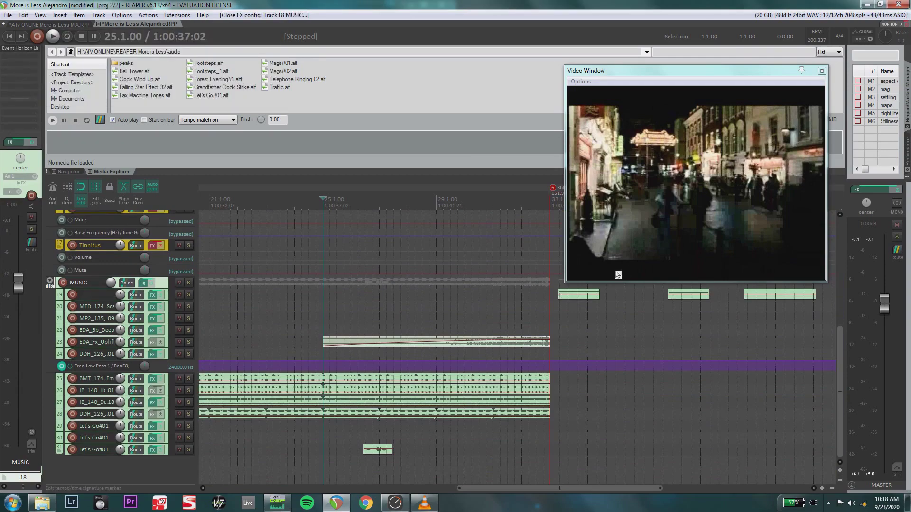
Step: Show the Event Horizon Limiter/Clipper settings on the SFX folder and on the master track, closing each window
{"action": "left_click_drag", "start_coordinate": [840, 408], "coordinate": [840, 266]}
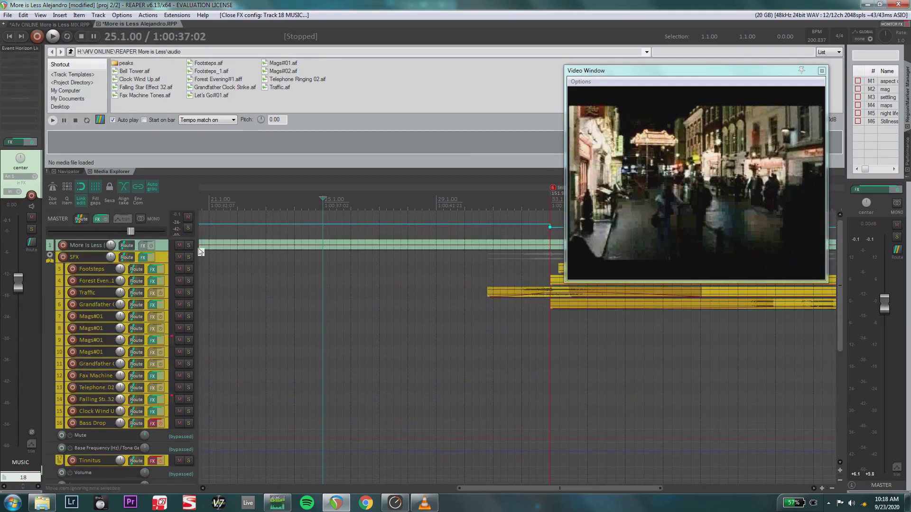
{"action": "left_click", "coordinate": [90, 259]}
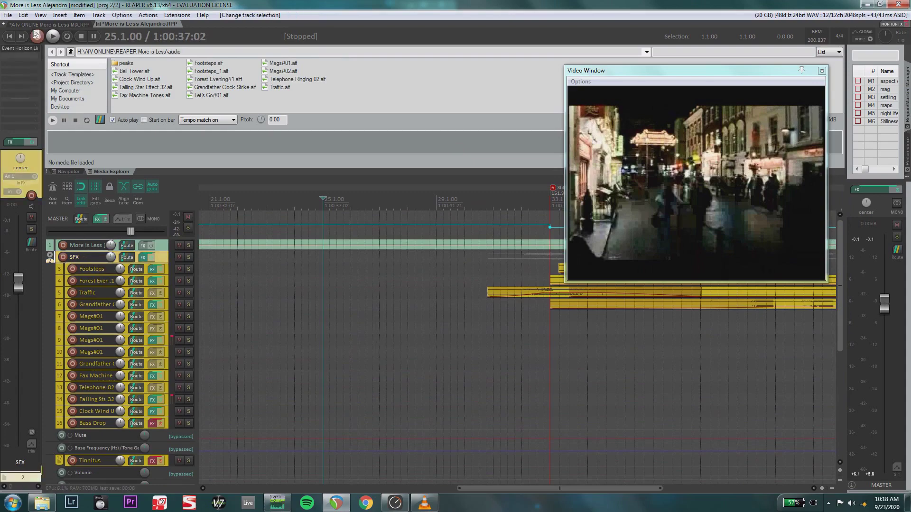
{"action": "left_click", "coordinate": [16, 51]}
{"action": "left_click_drag", "start_coordinate": [205, 31], "coordinate": [333, 109]}
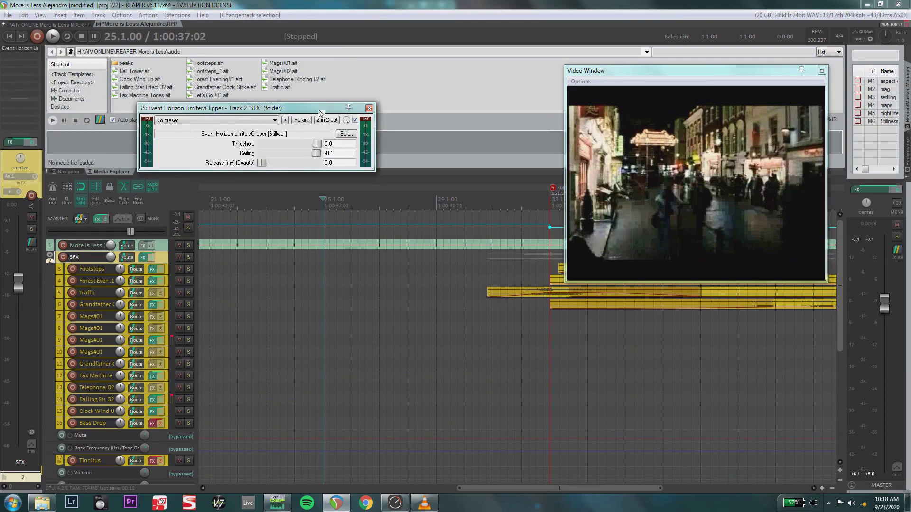
{"action": "left_click", "coordinate": [369, 108]}
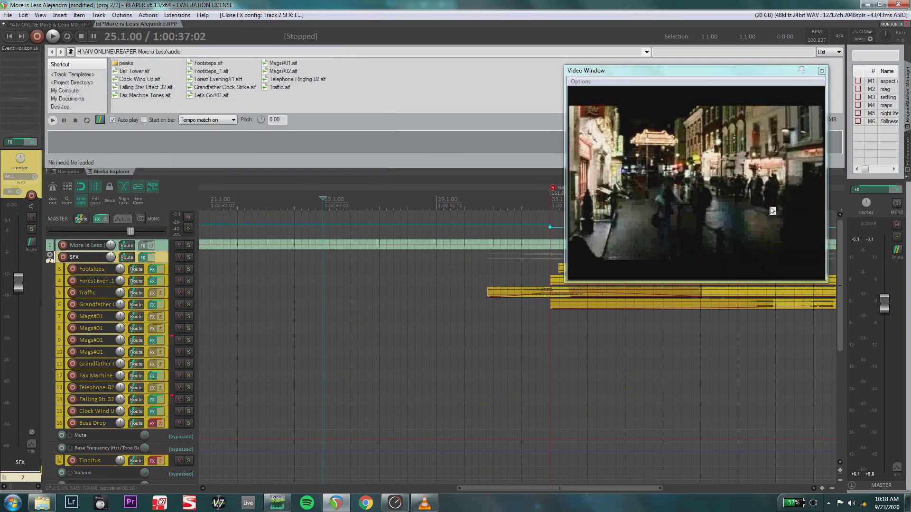
{"action": "left_click", "coordinate": [868, 194]}
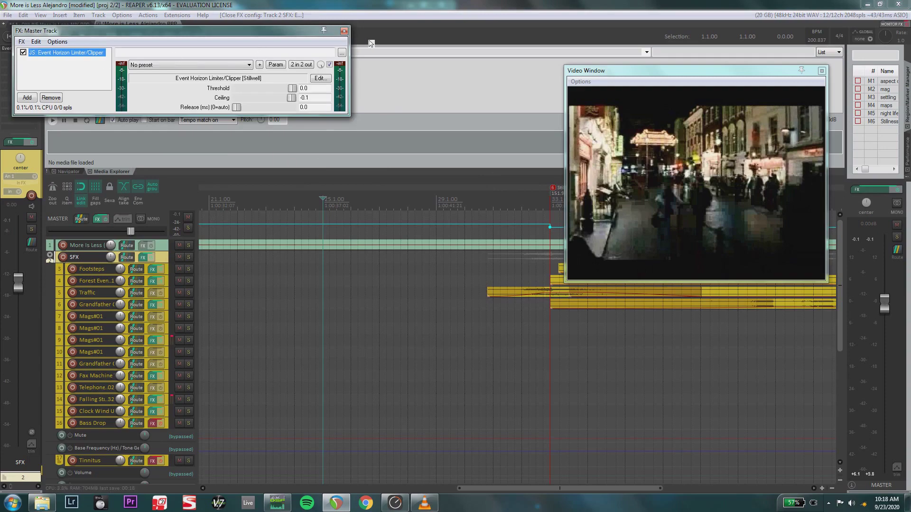
{"action": "left_click", "coordinate": [344, 31]}
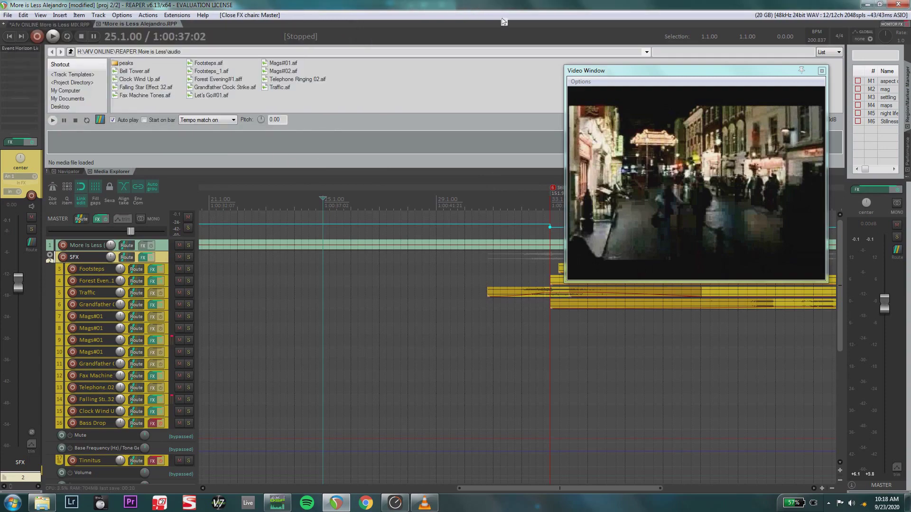
Step: Play the whole project with its video from 1.1.00 to the end and stop, with the Footsteps track selected
{"action": "scroll", "coordinate": [457, 4], "scroll_direction": "down", "scroll_amount": 8}
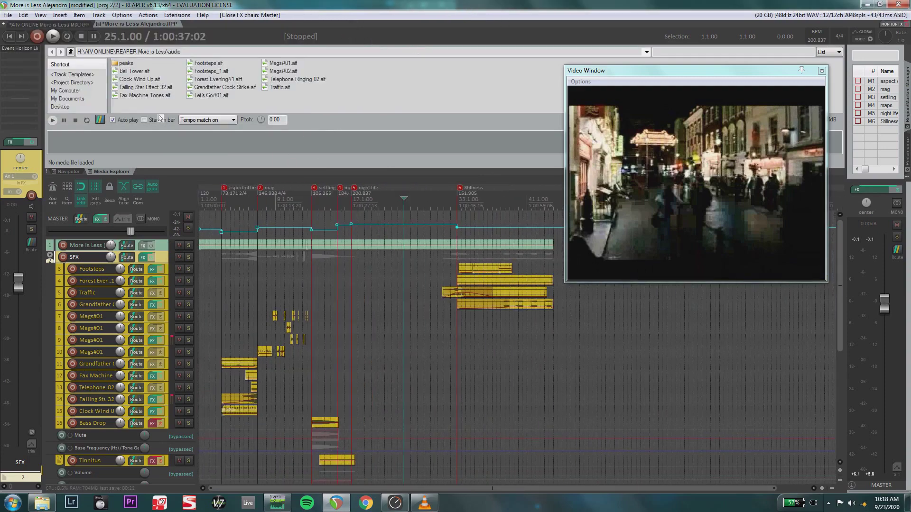
{"action": "left_click", "coordinate": [9, 36]}
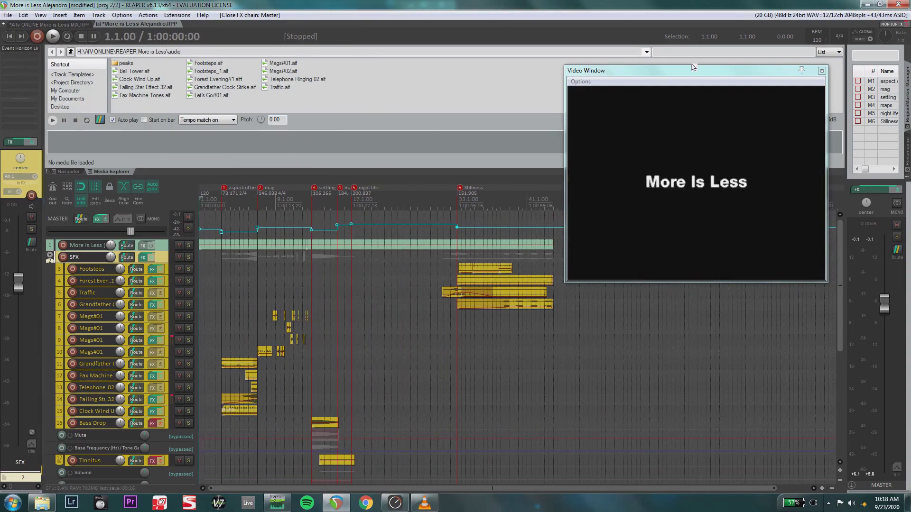
{"action": "key", "text": "space"}
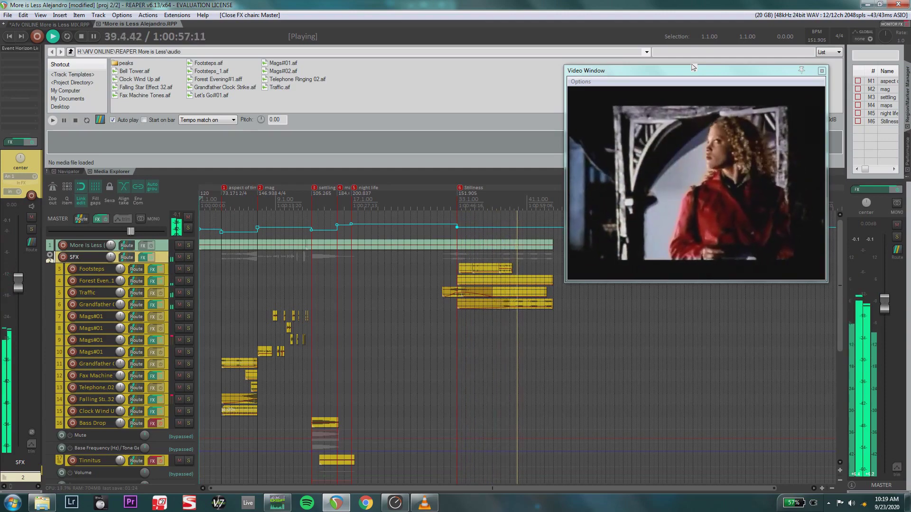
{"action": "left_click", "coordinate": [98, 271]}
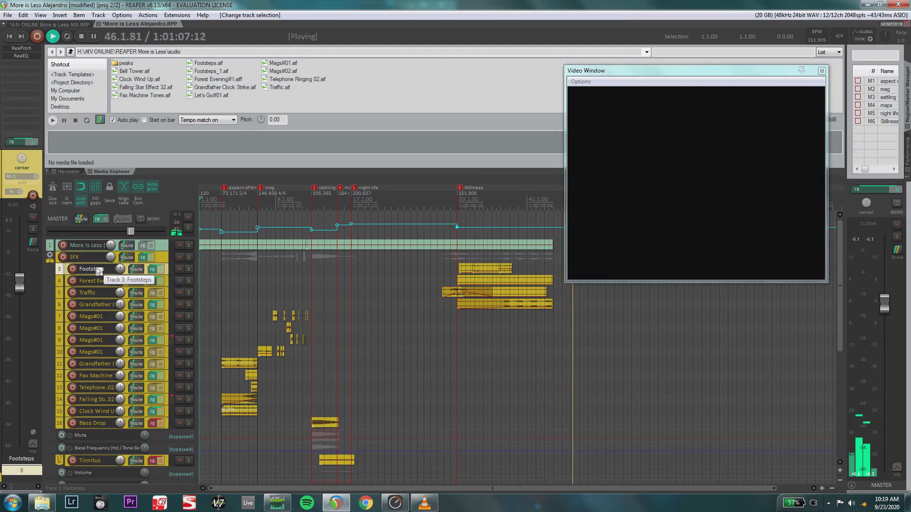
{"action": "key", "text": "space"}
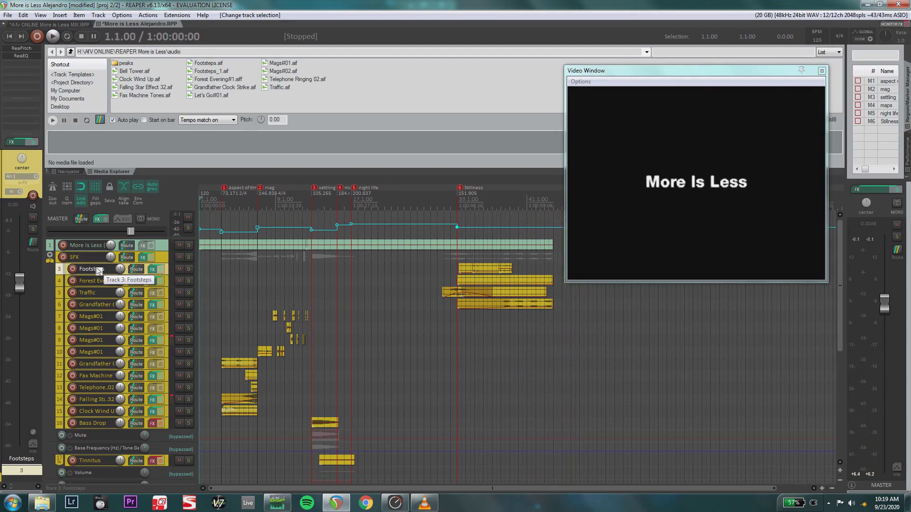
Step: Demonstrate the Footsteps track's volume fader, reset it to its default, and view the track's ReaEQ settings
{"action": "left_click_drag", "start_coordinate": [23, 286], "coordinate": [23, 294]}
{"action": "double_click", "coordinate": [19, 288]}
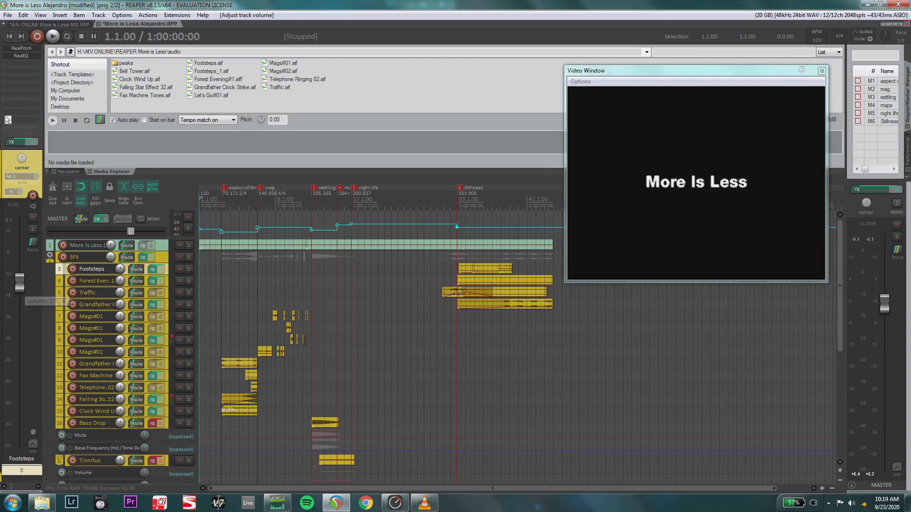
{"action": "left_click", "coordinate": [21, 55]}
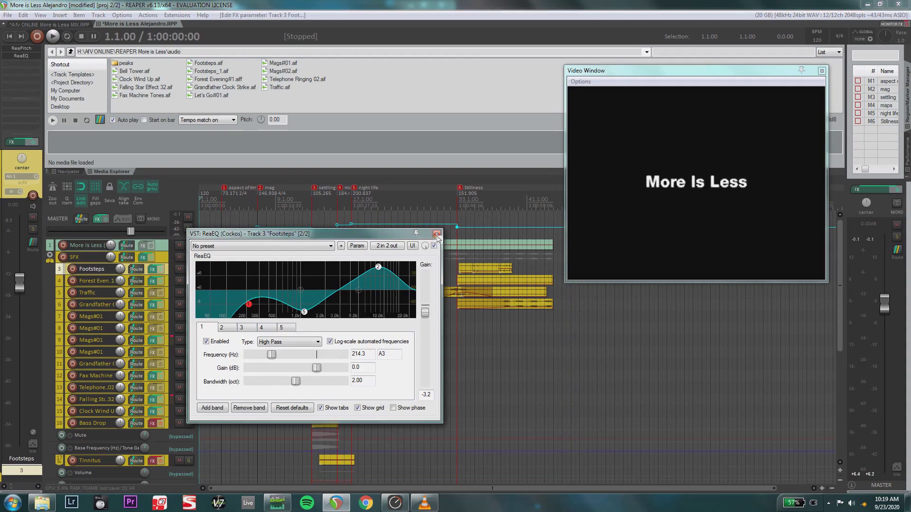
{"action": "left_click", "coordinate": [437, 234]}
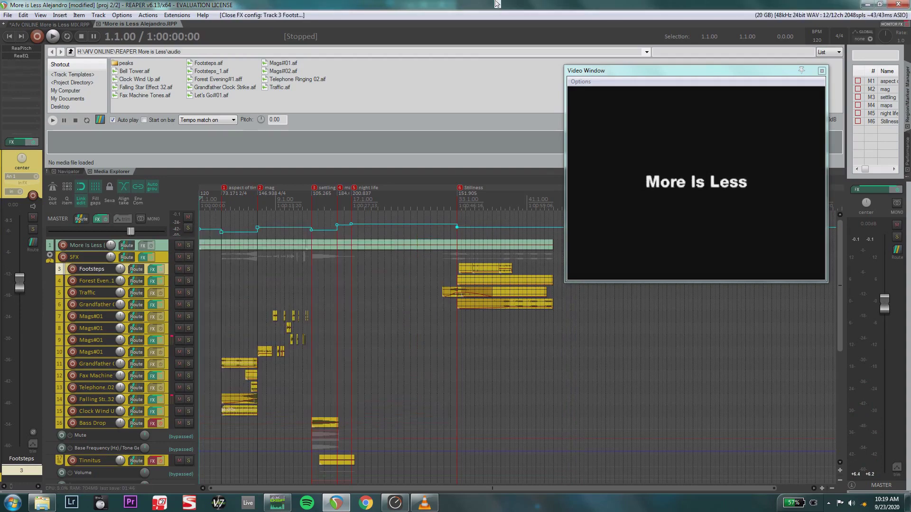